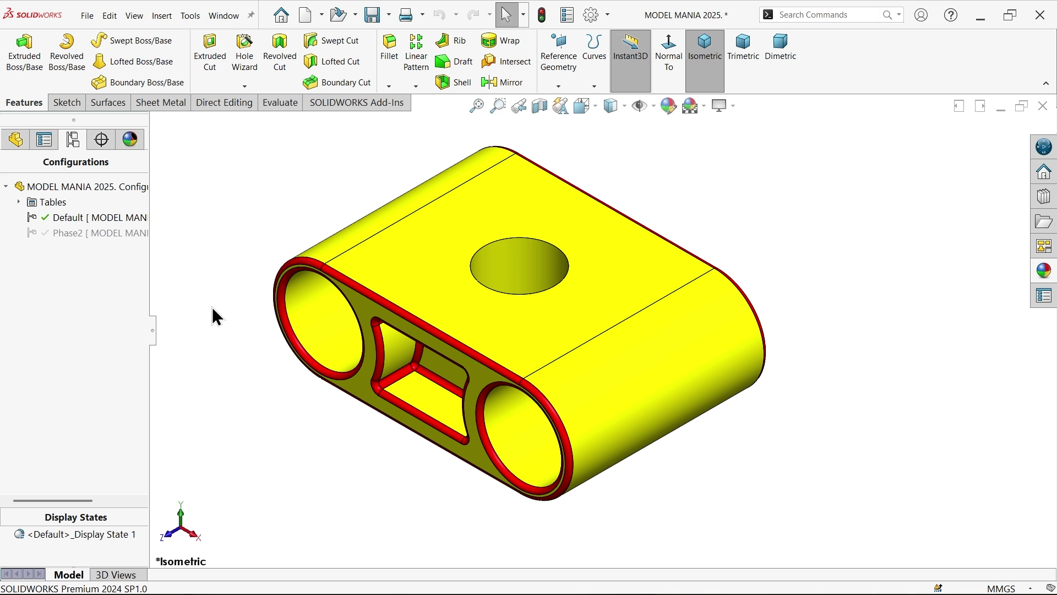
Preview the Phase2 configuration, reactivate Default, then switch to the Phase 1 drawing image.
double_click(104, 233)
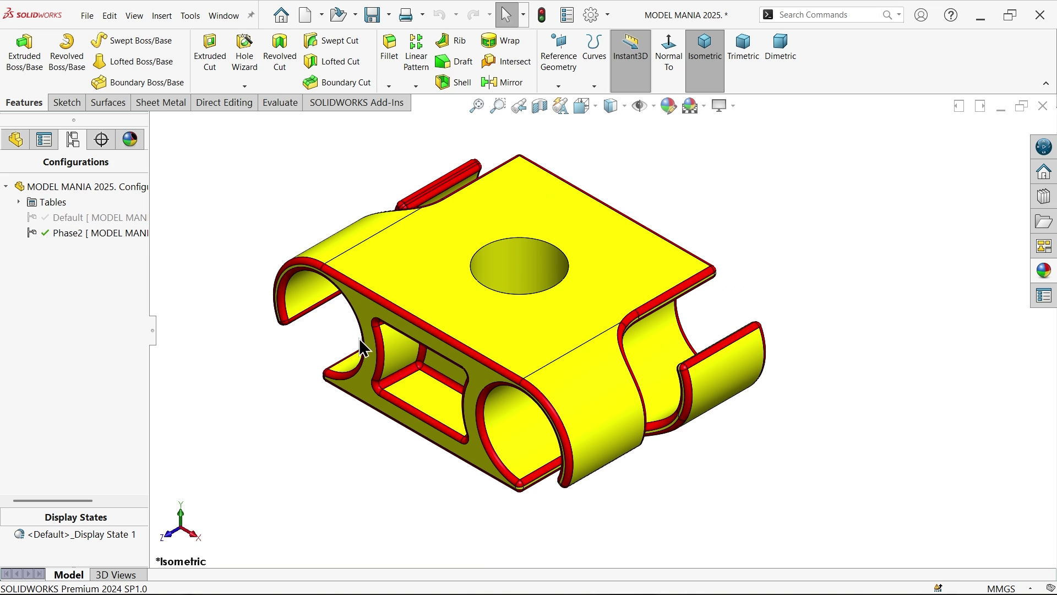
double_click(98, 216)
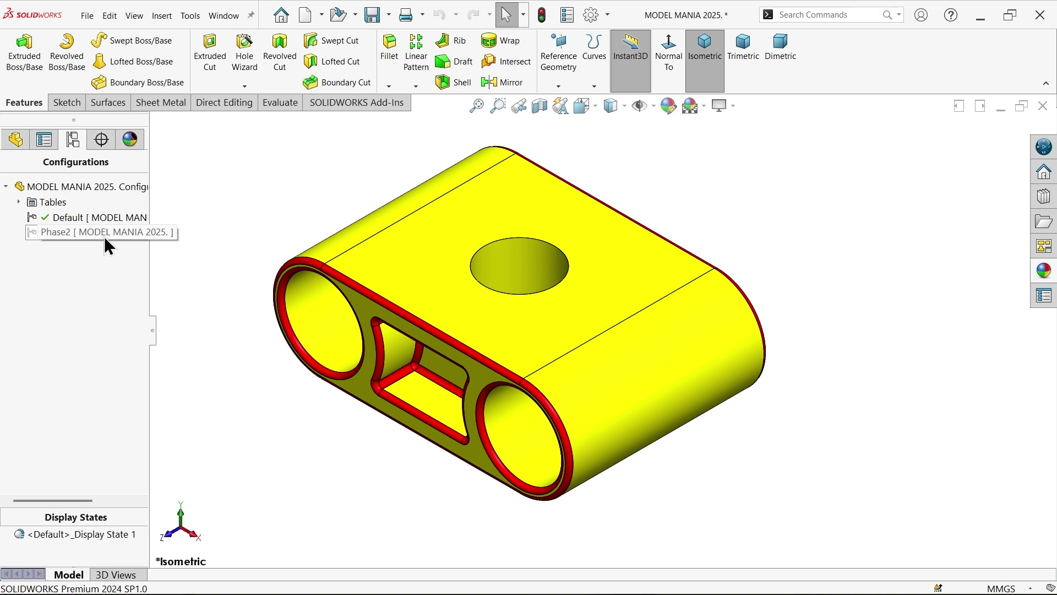
key("alt+Tab")
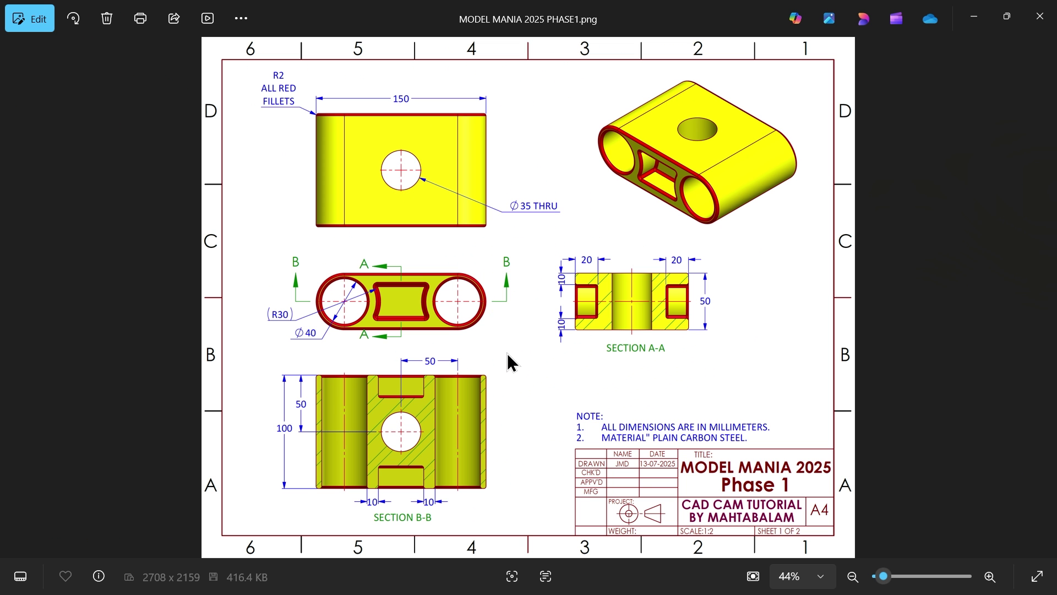
Inspect the drawing's top view, R2 note, Section B-B, title block and end view.
scroll(494, 407, "up", 2)
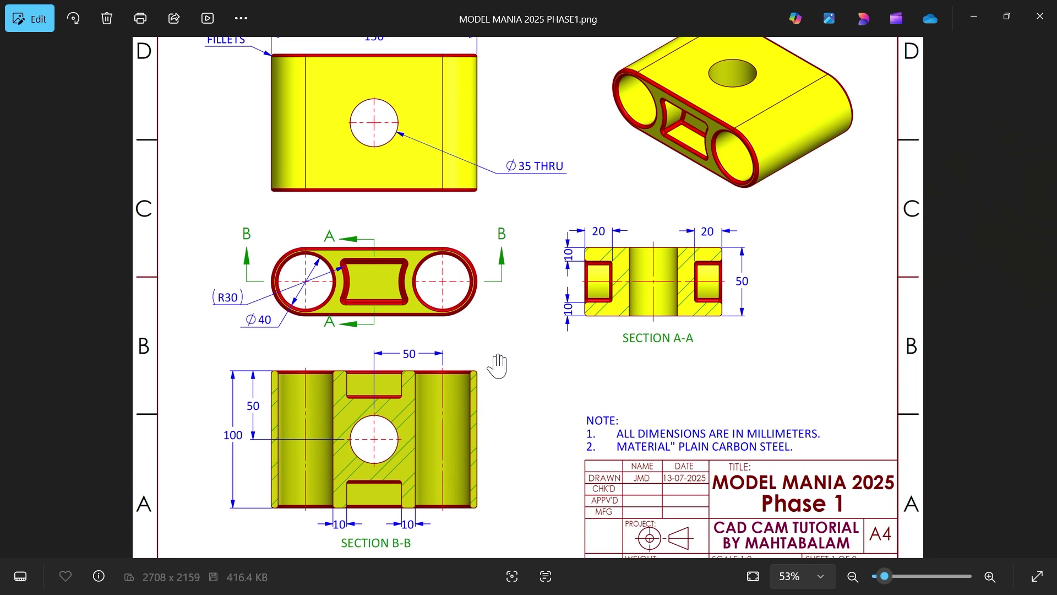
left_click_drag(428, 125, 433, 176)
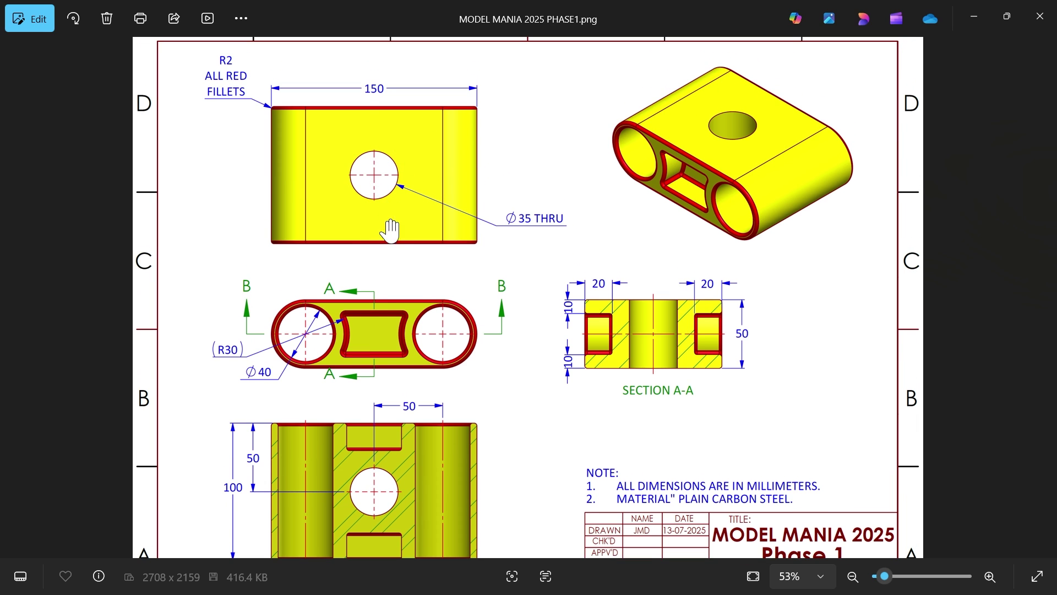
scroll(377, 380, "down", 2)
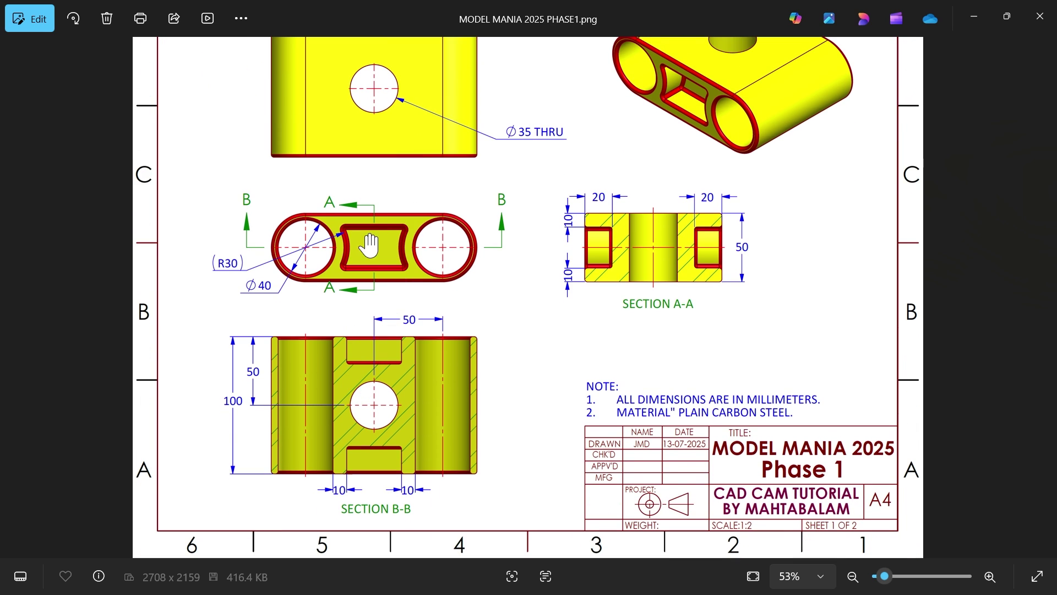
left_click_drag(382, 223, 389, 239)
scroll(375, 279, "up", 3)
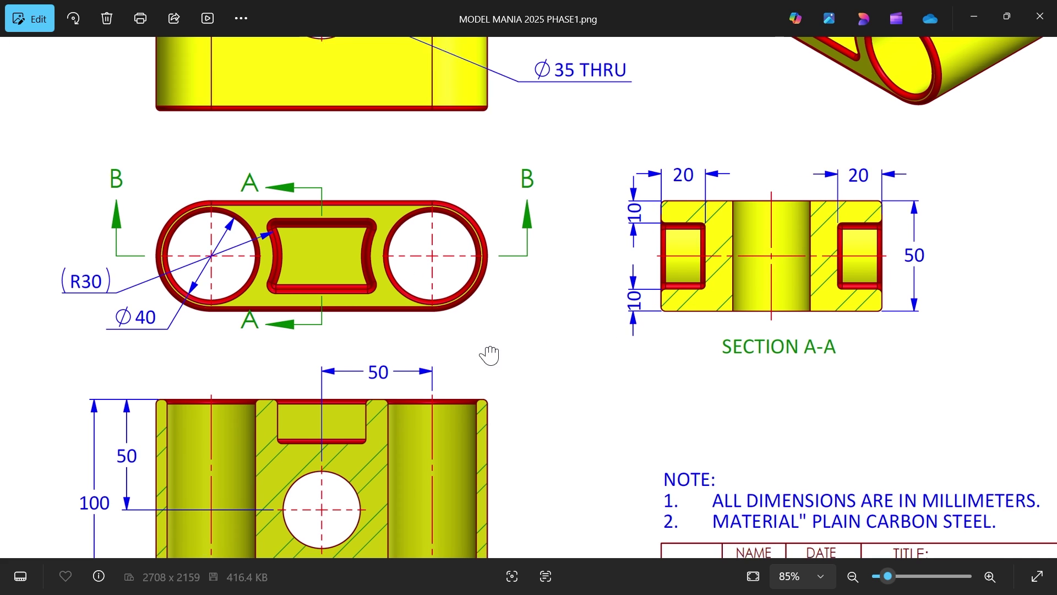
left_click_drag(370, 416, 428, 266)
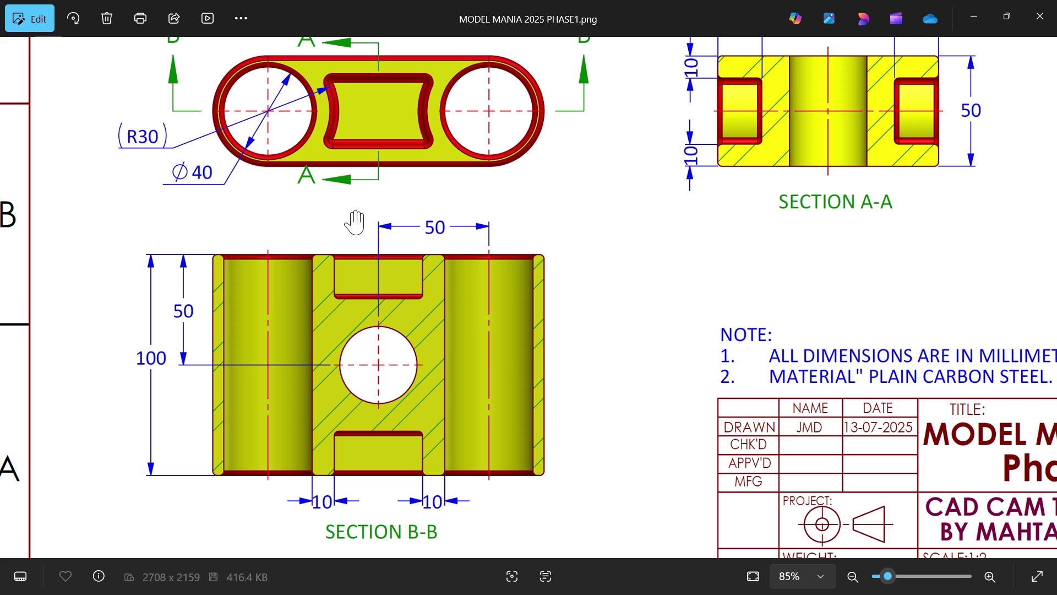
mouse_move(628, 256)
left_mouse_down()
mouse_move(548, 259)
mouse_move(484, 205)
left_mouse_up()
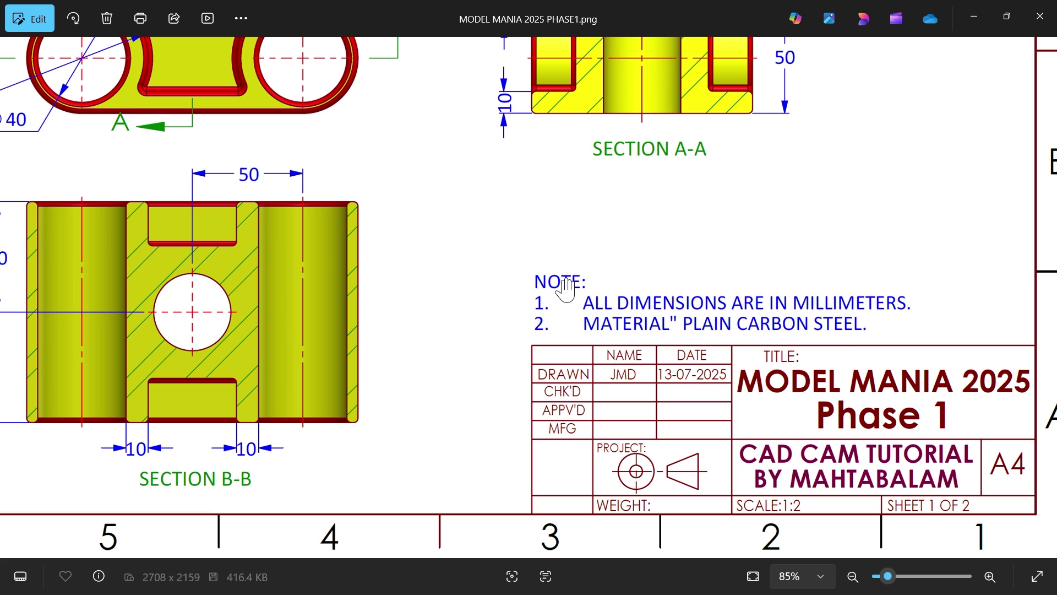
scroll(565, 289, "down", 5)
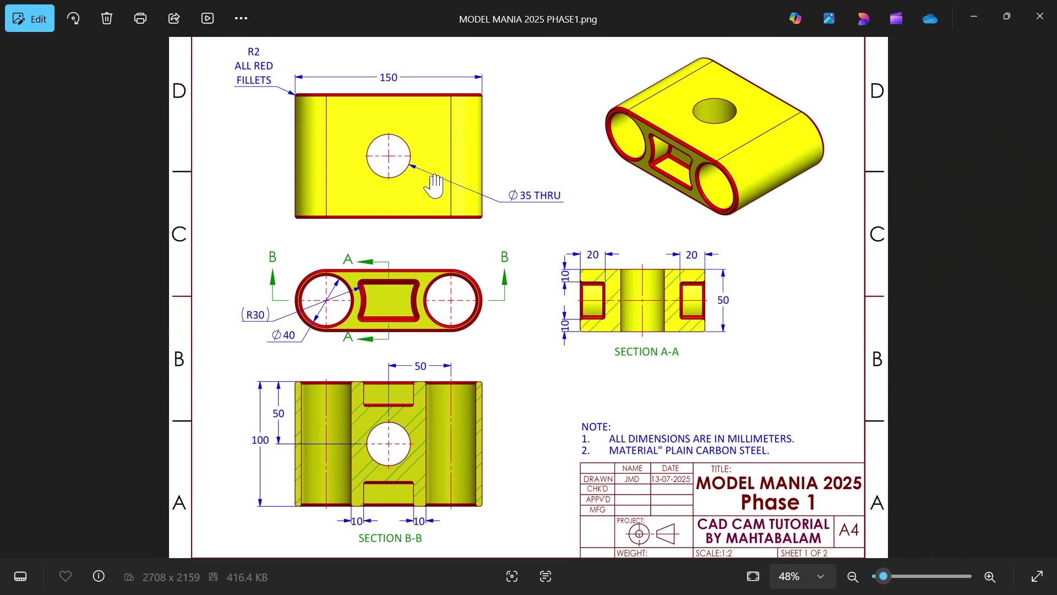
scroll(532, 146, "up", 1)
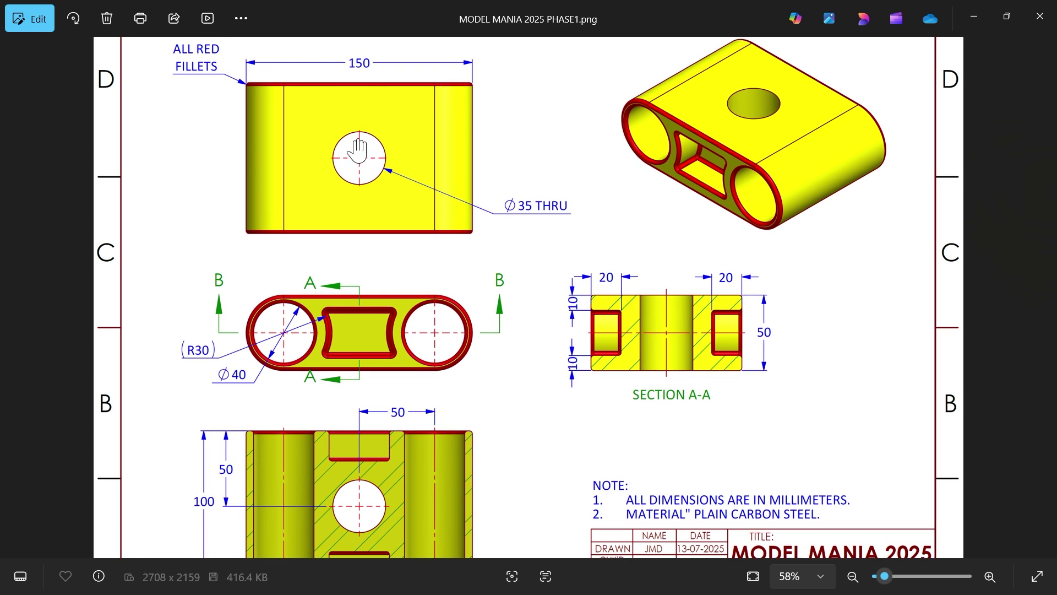
scroll(342, 347, "up", 2)
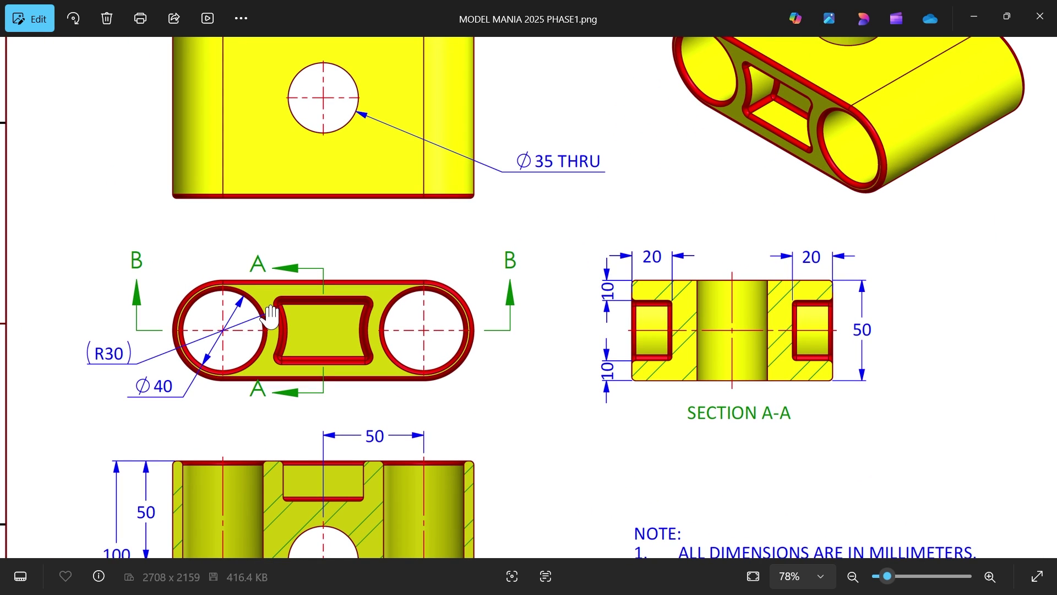
left_click_drag(362, 316, 391, 297)
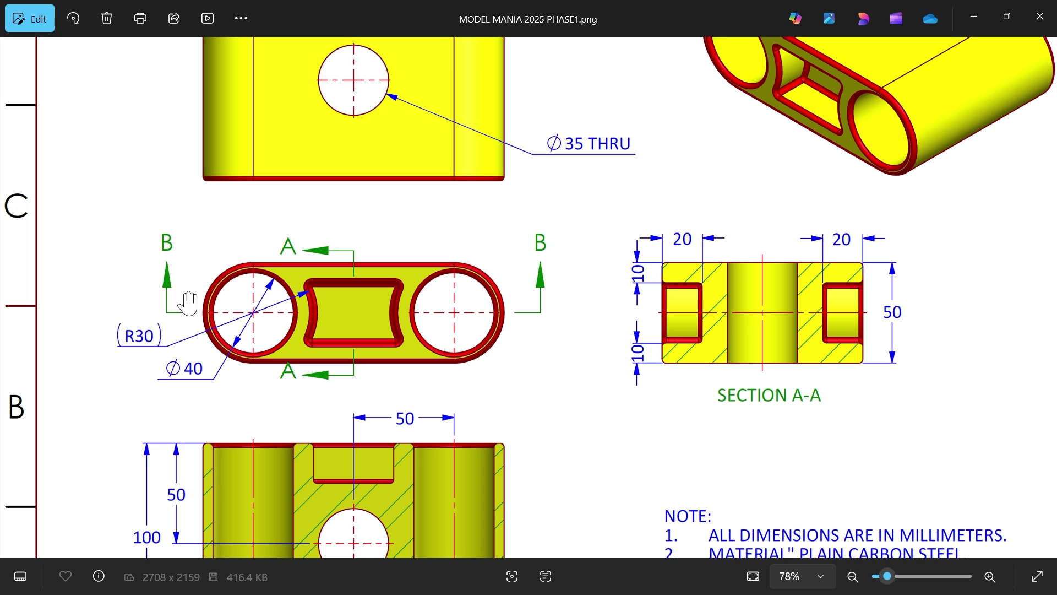
scroll(276, 241, "up", 3)
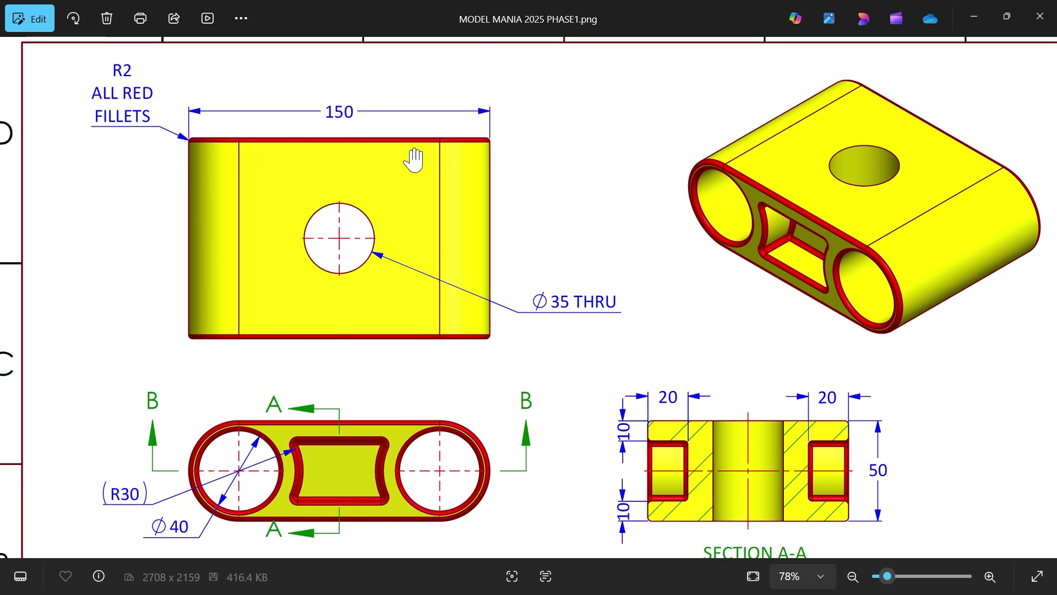
scroll(417, 320, "down", 1)
scroll(416, 320, "down", 3)
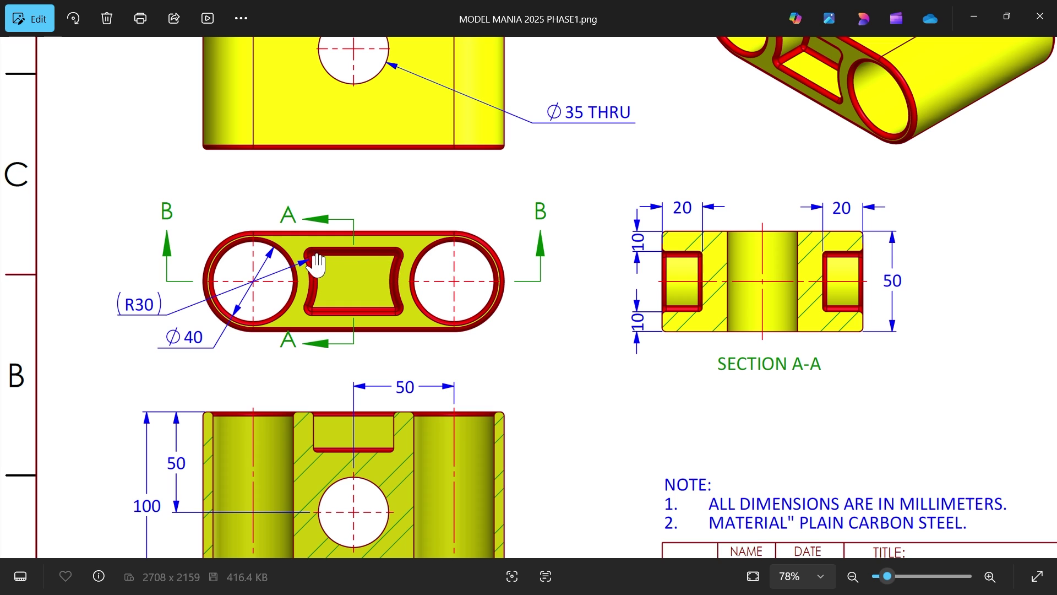
Review Section A-A, the top view's 35 THRU note and Section B-B, then minimize Photos.
left_click_drag(342, 330, 364, 209)
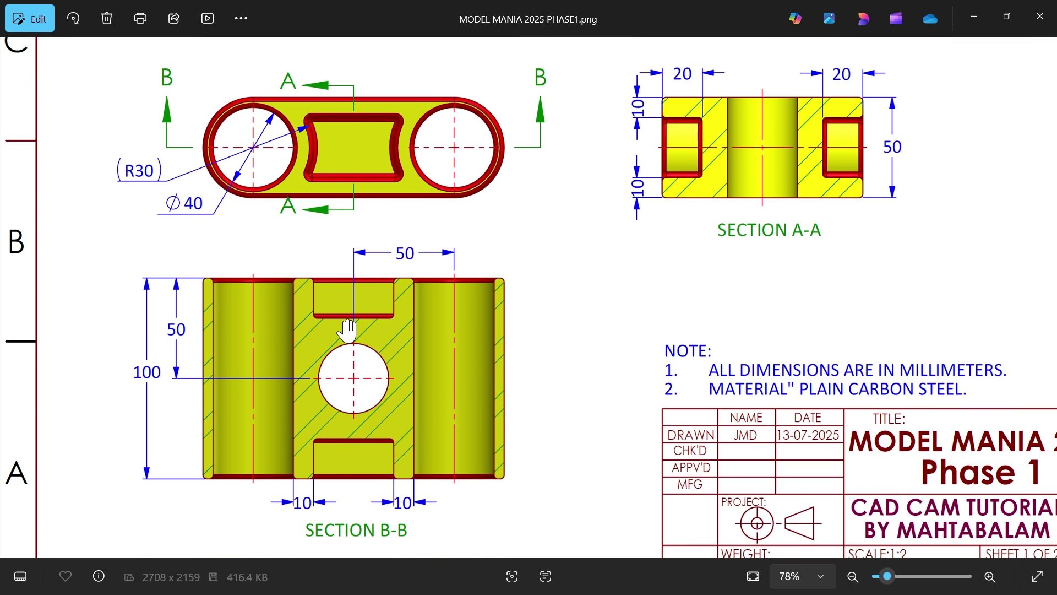
scroll(344, 319, "down", 2)
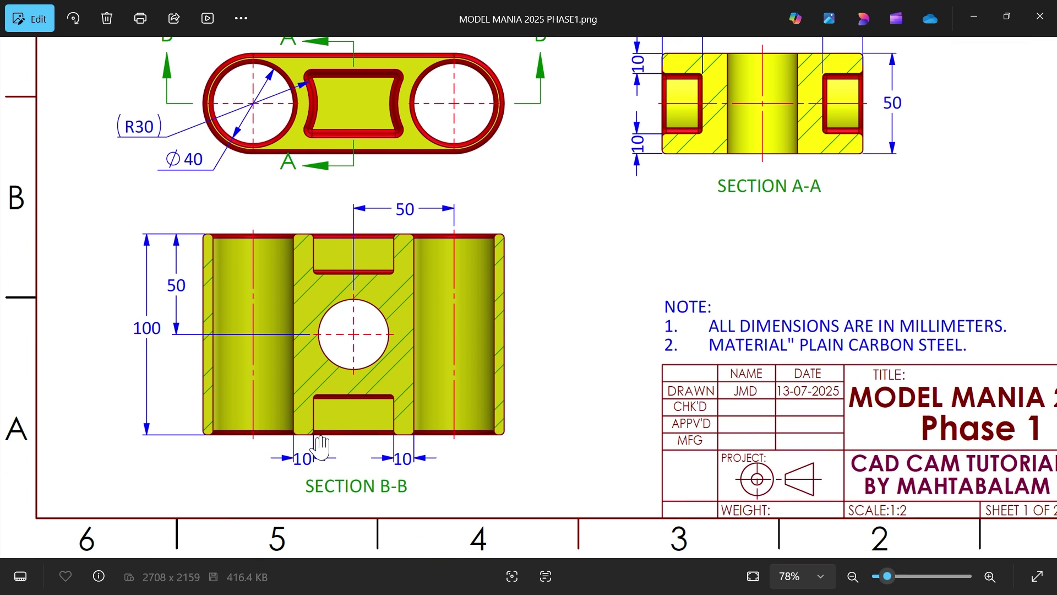
scroll(322, 447, "up", 3)
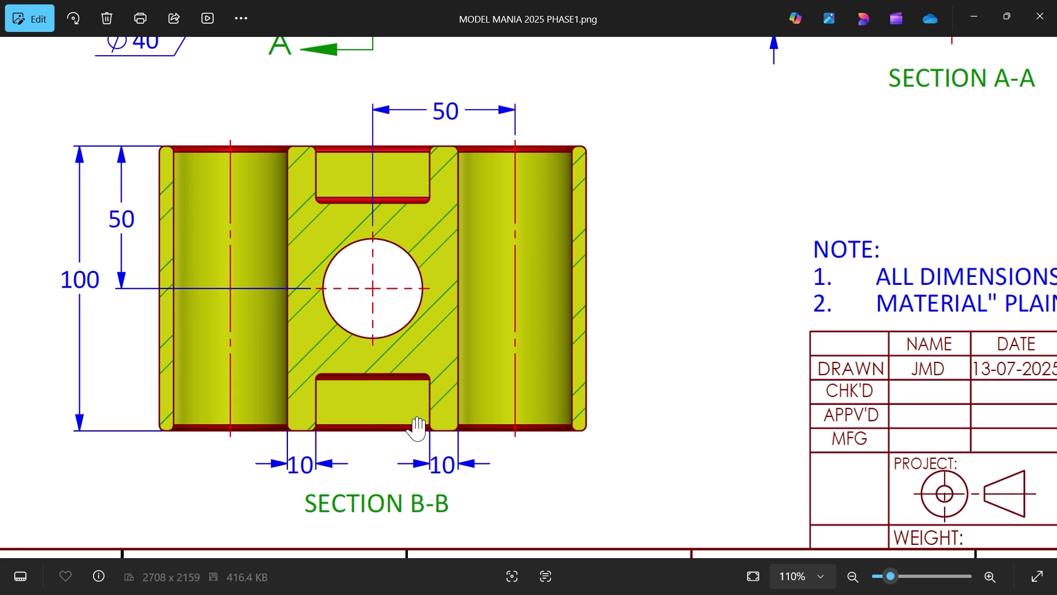
scroll(416, 227, "up", 4)
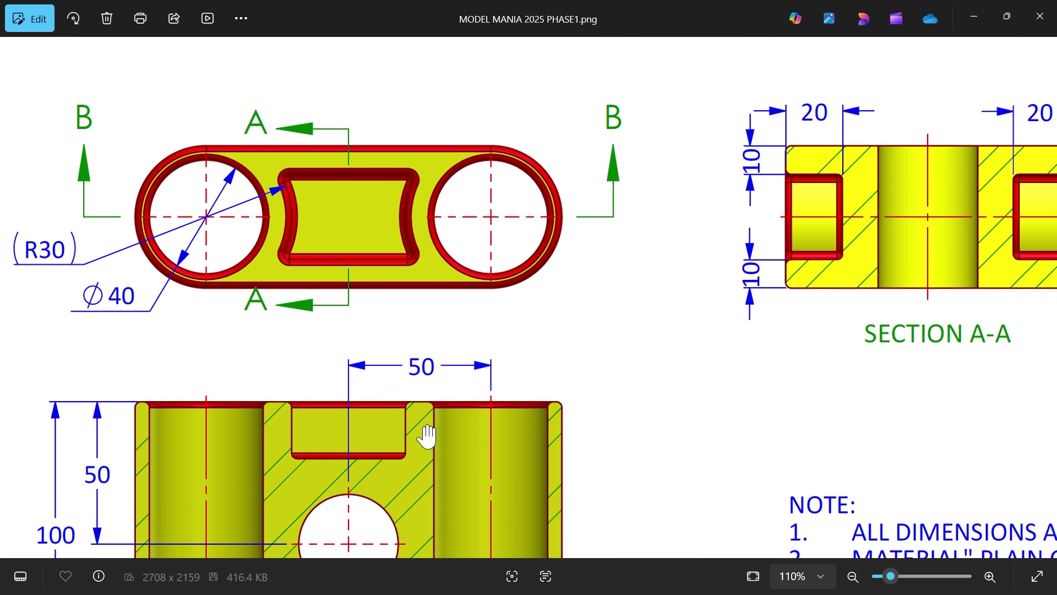
left_click_drag(506, 323, 298, 321)
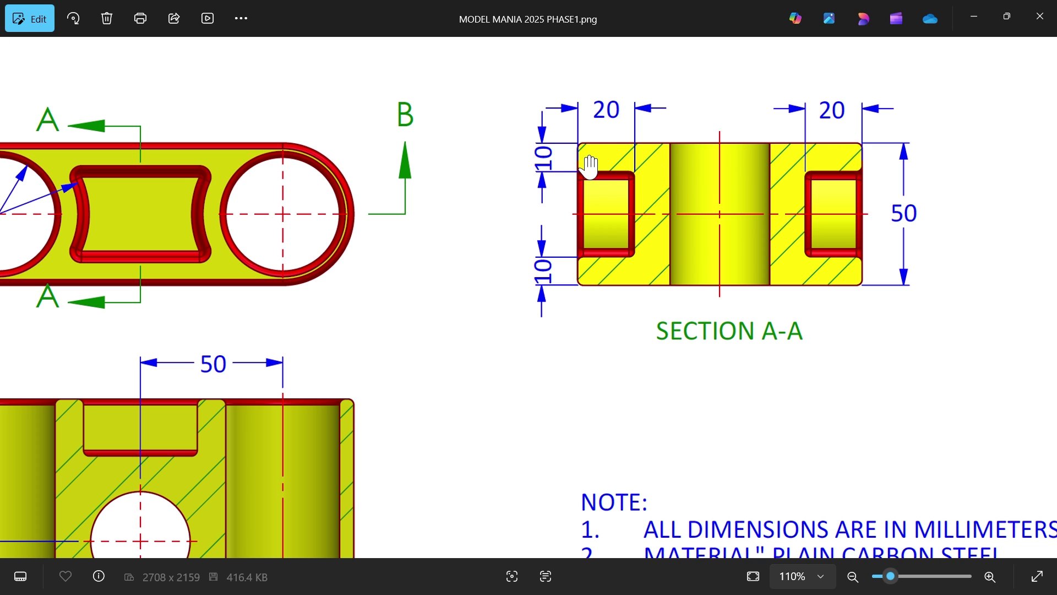
scroll(556, 192, "down", 2)
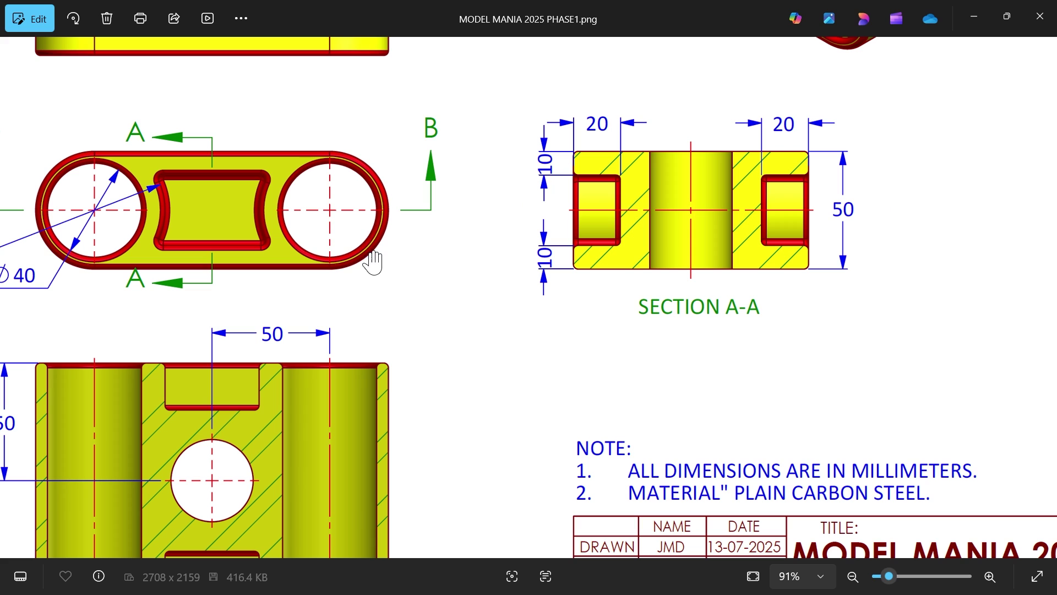
left_click_drag(281, 194, 372, 338)
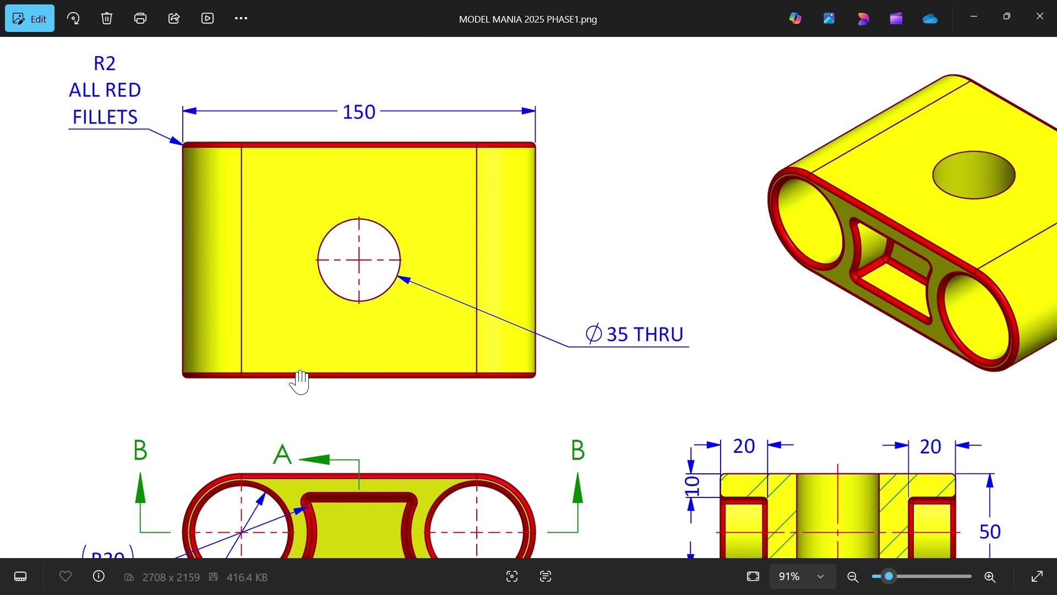
left_click_drag(300, 378, 302, 357)
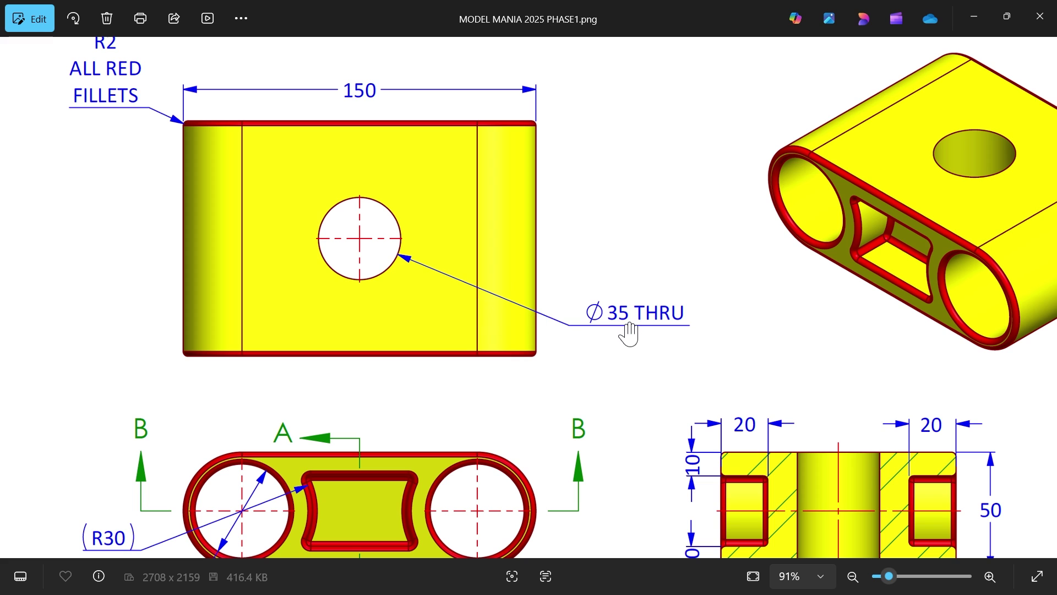
left_click_drag(548, 426, 560, 165)
left_click_drag(469, 359, 491, 184)
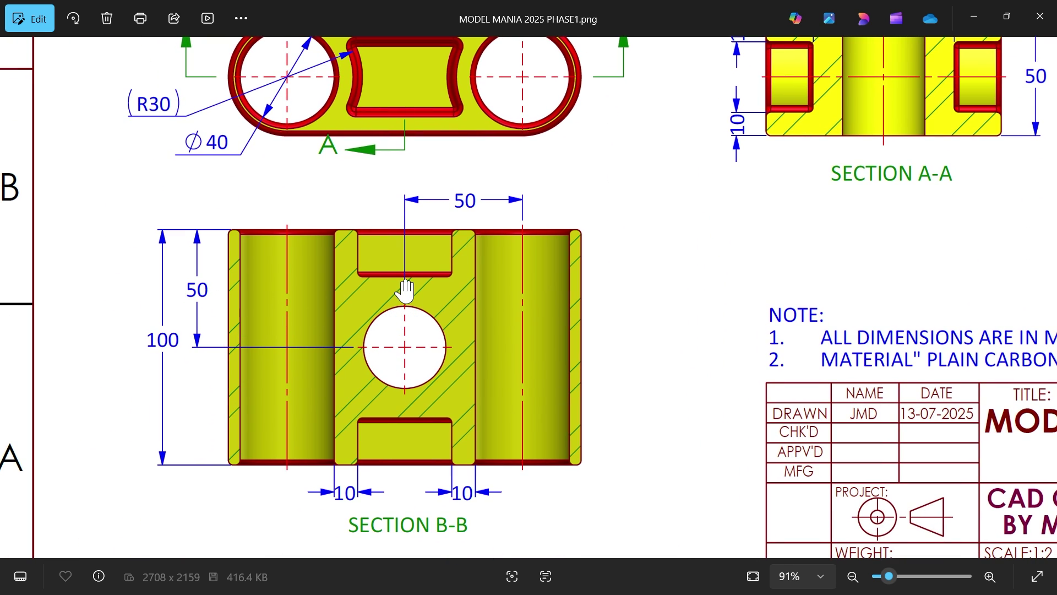
scroll(405, 288, "down", 5)
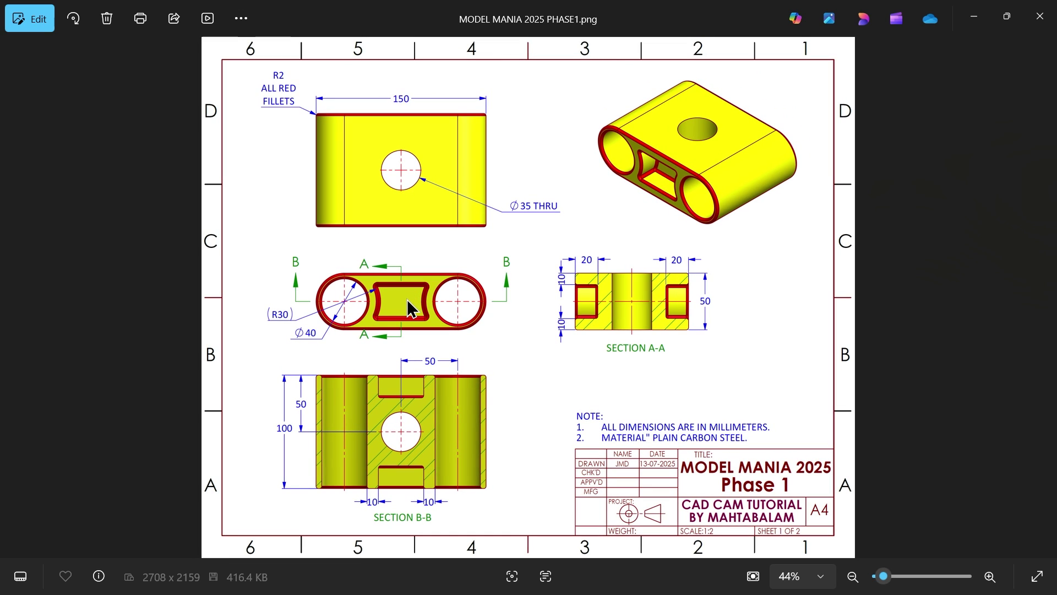
left_click(980, 23)
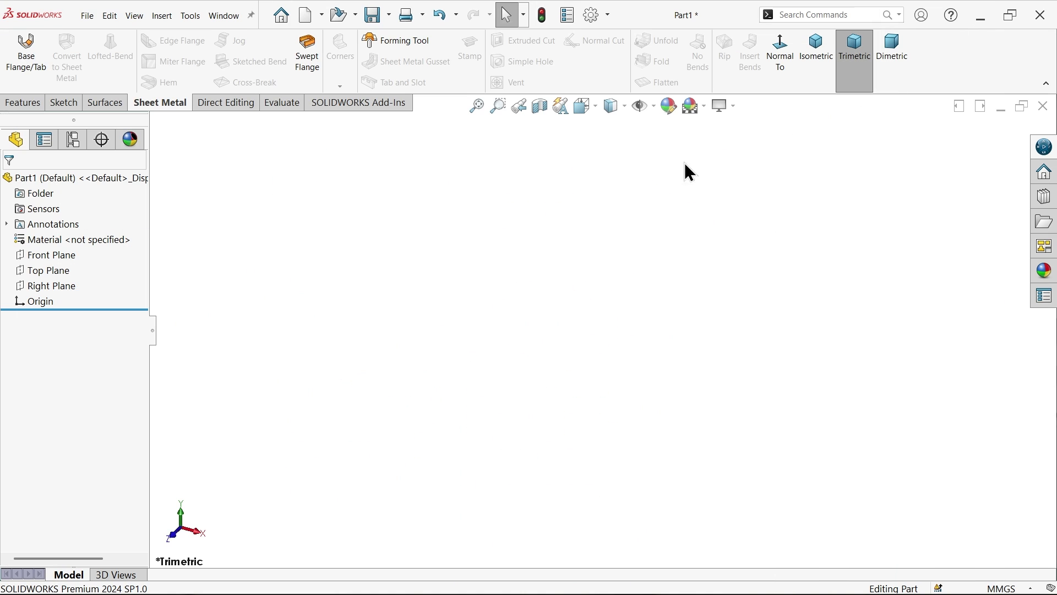
Sketch a horizontal centerpoint slot centred on the origin on the Front Plane.
left_click(49, 256)
left_click(77, 239)
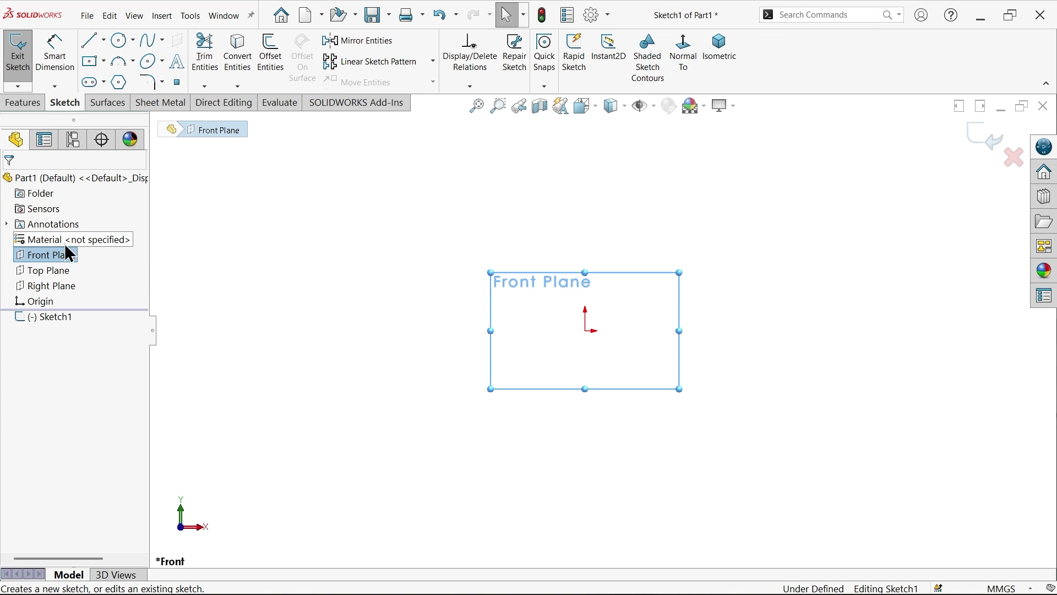
left_click(104, 81)
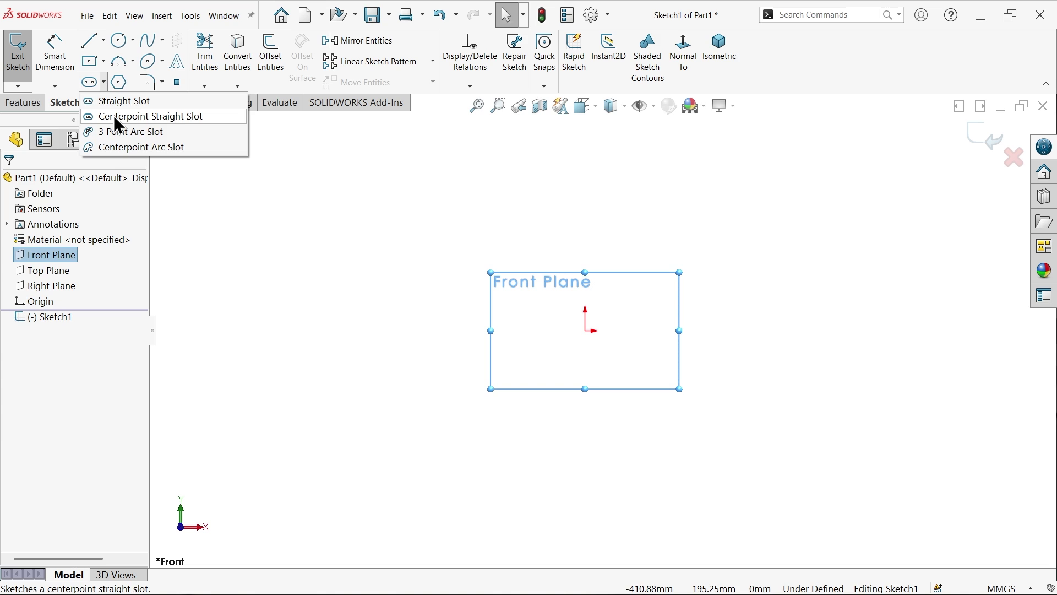
left_click(115, 117)
left_click(586, 331)
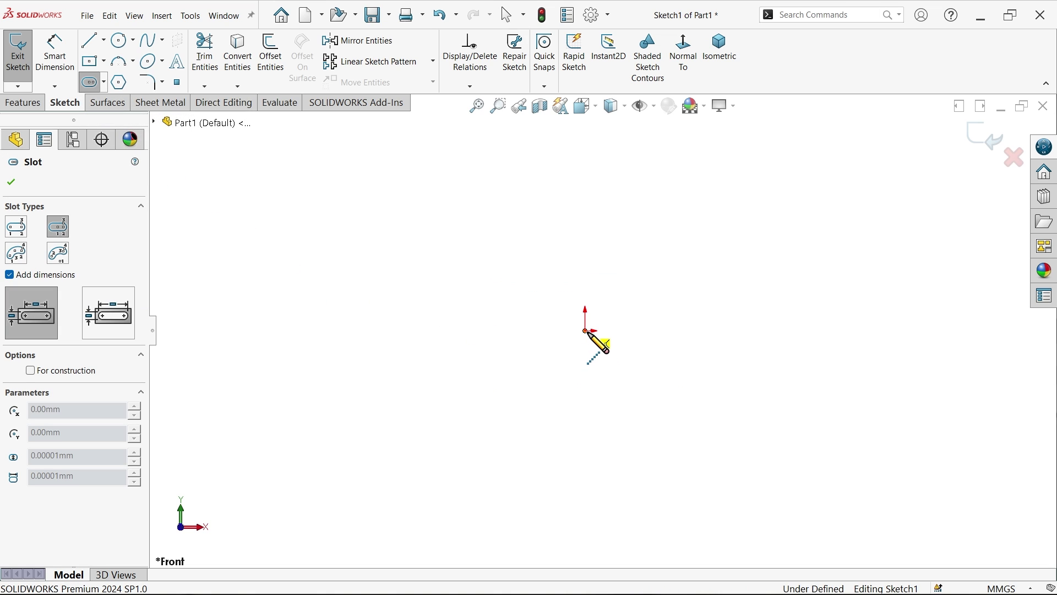
left_click(442, 331)
left_click(452, 269)
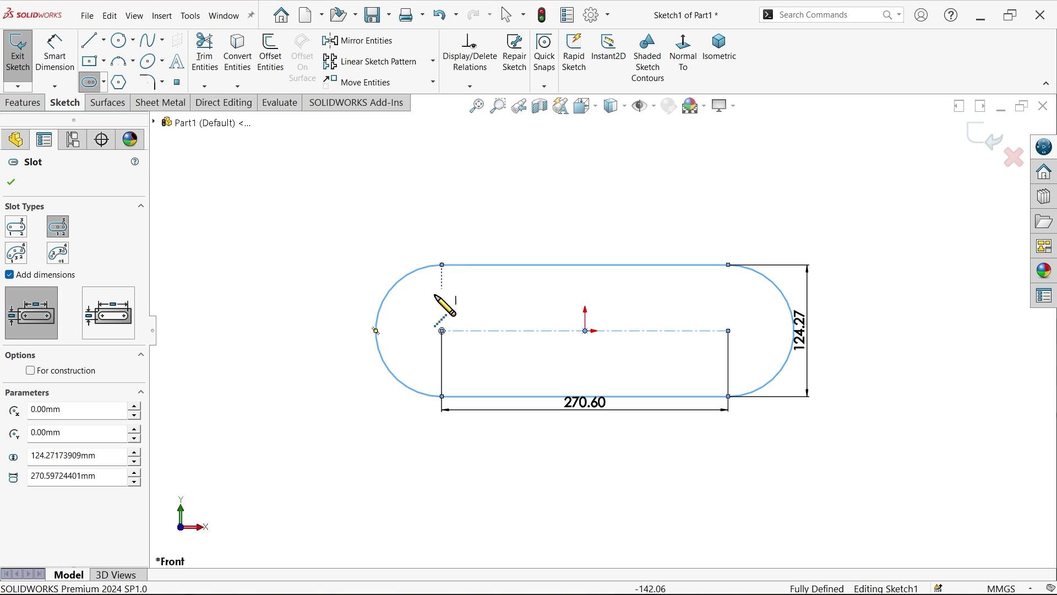
key("Escape")
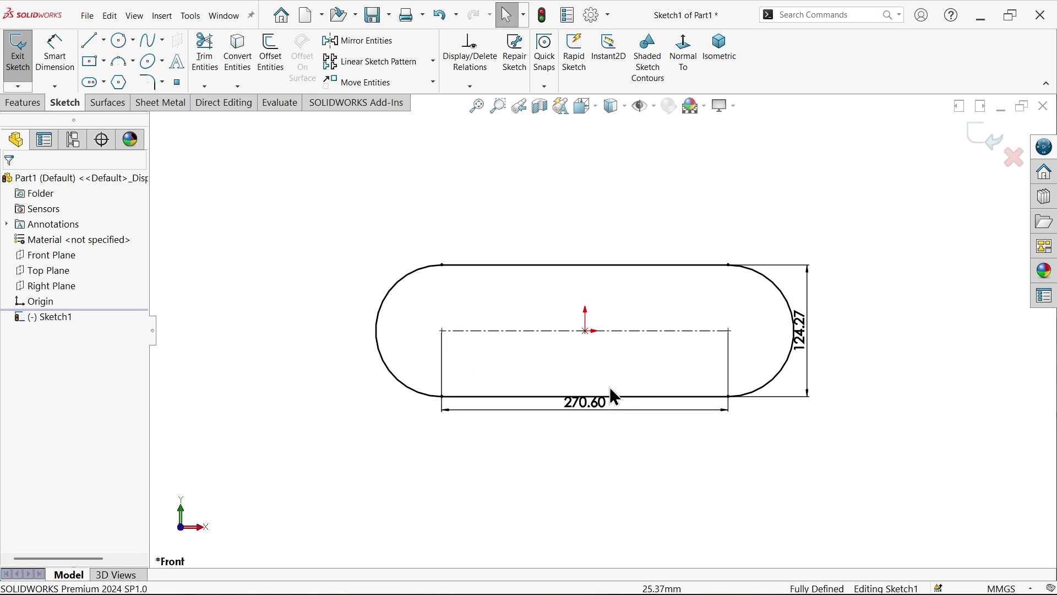
Switch the slot to overall length, reading 394.87, and lower that dimension.
left_click(545, 331)
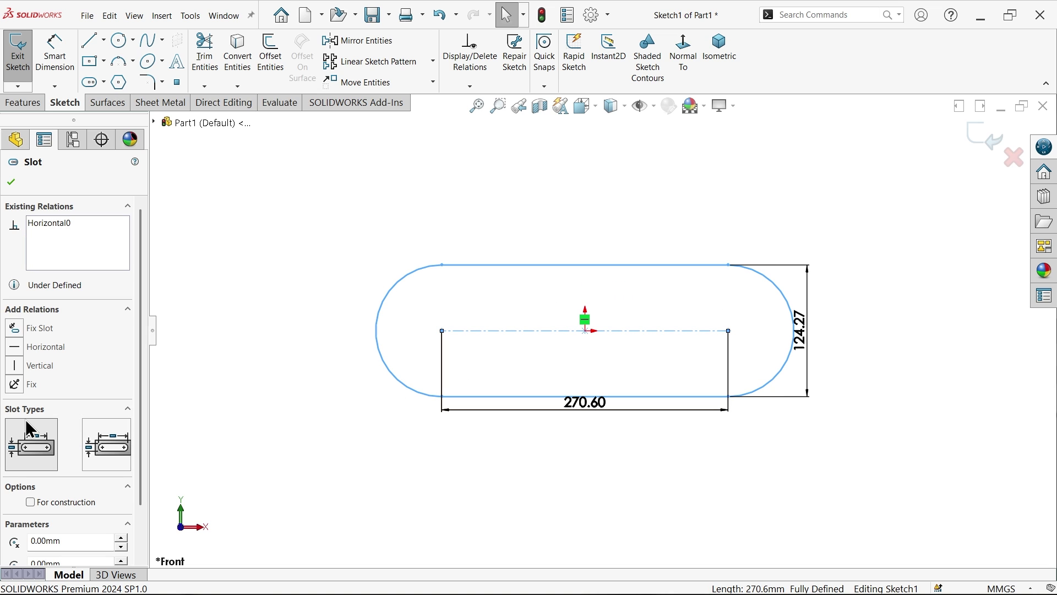
left_click(106, 448)
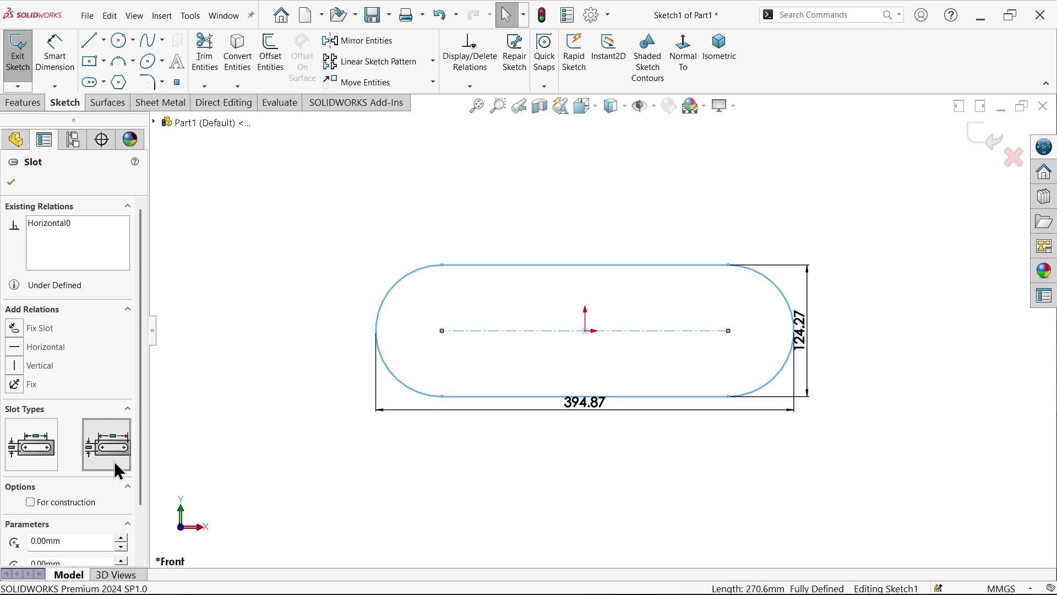
left_click_drag(595, 414, 592, 432)
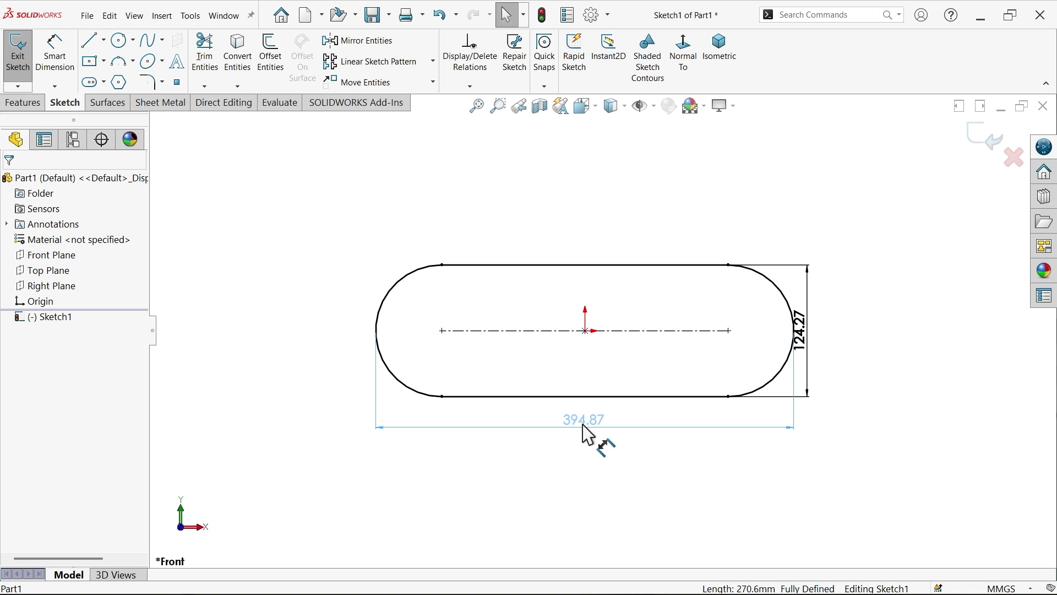
Set the slot's overall length to 150 and its height to 50, then zoom to fit.
double_click(587, 426)
type("150")
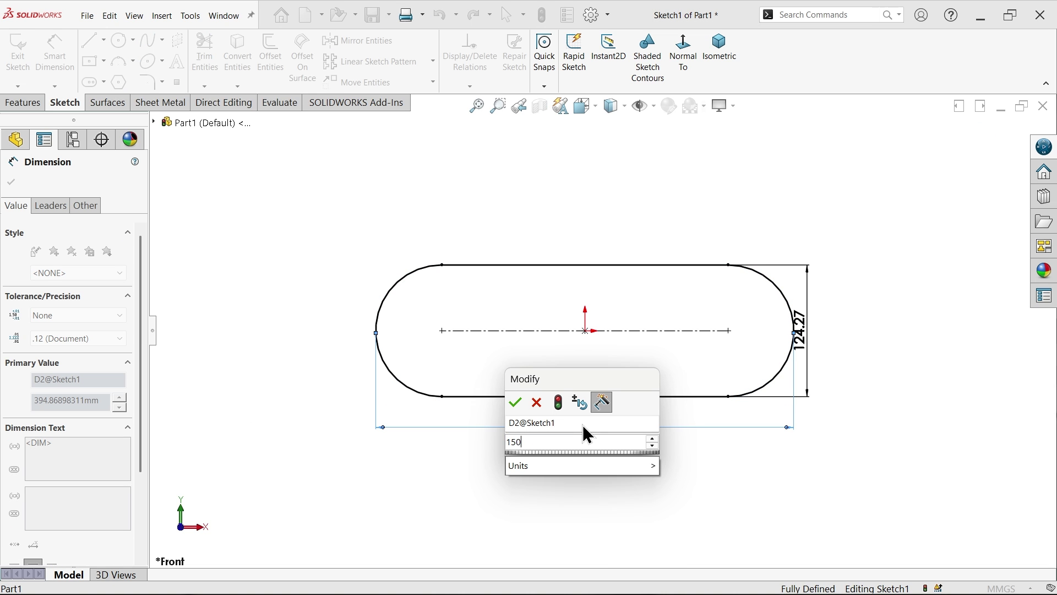
key("Return")
key("Escape")
double_click(674, 338)
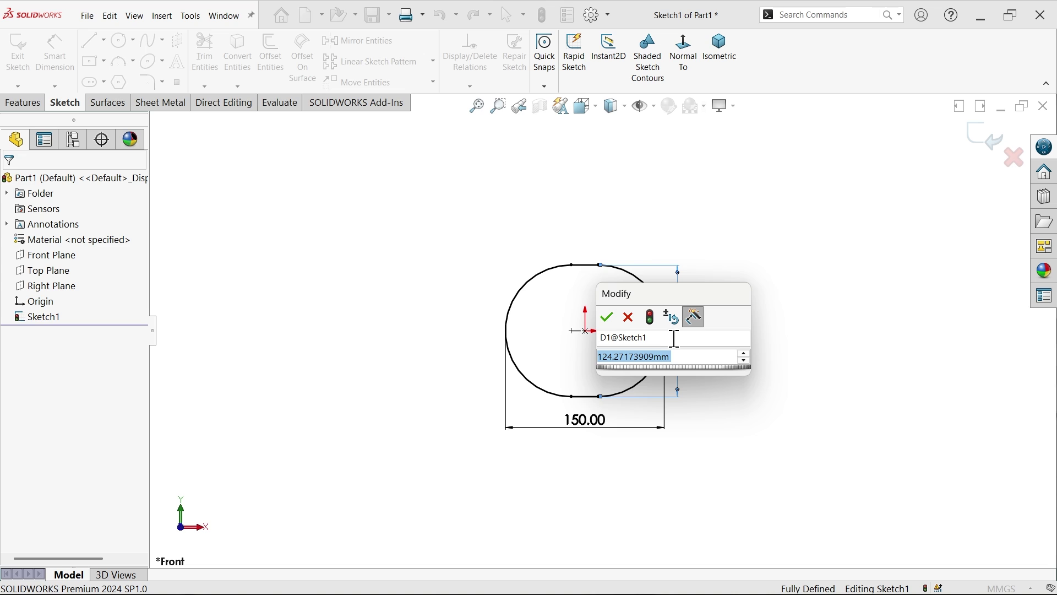
type("50")
key("Return")
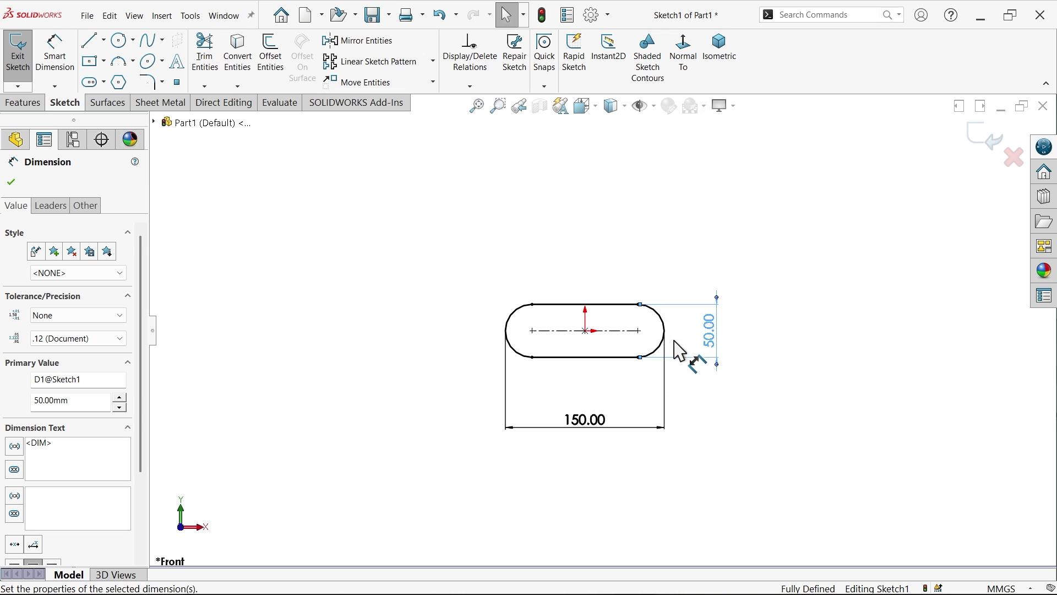
key("f")
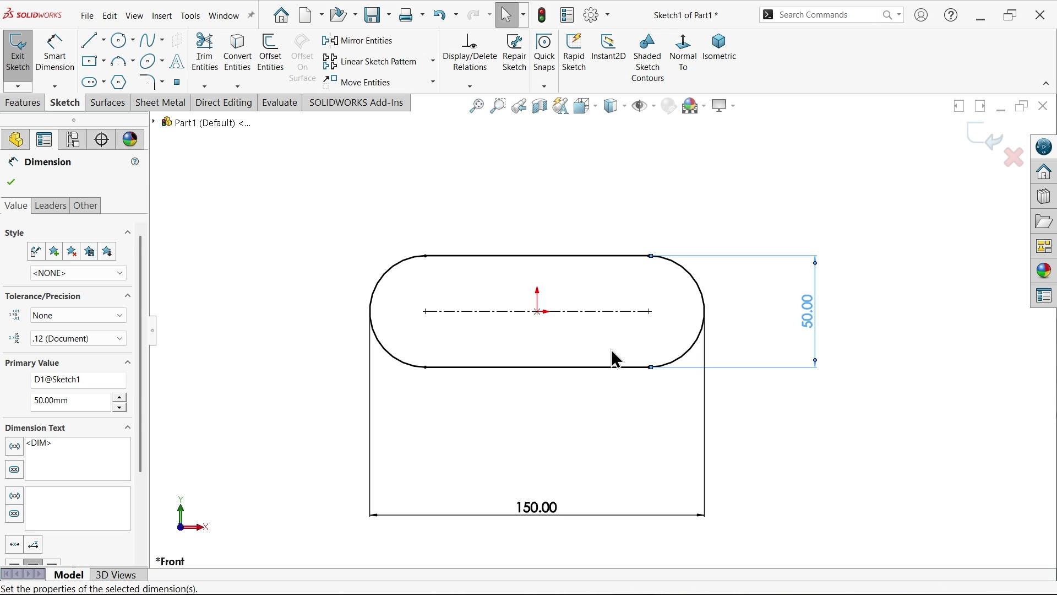
Draw circles centred on the slot's left and right arc centres.
left_click(118, 40)
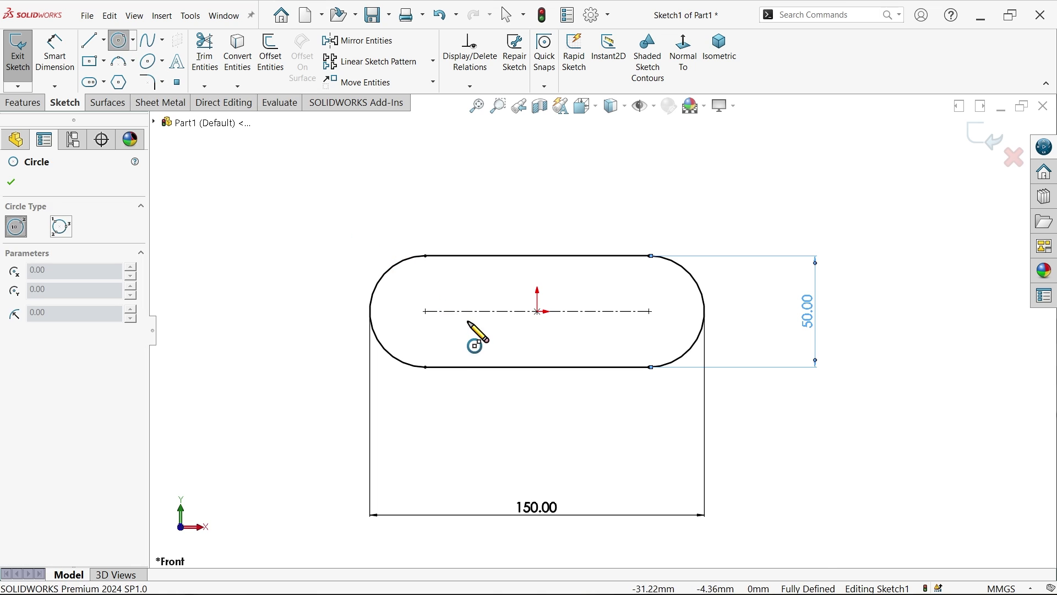
scroll(435, 318, "down", 2)
left_click(422, 309)
left_click(462, 271)
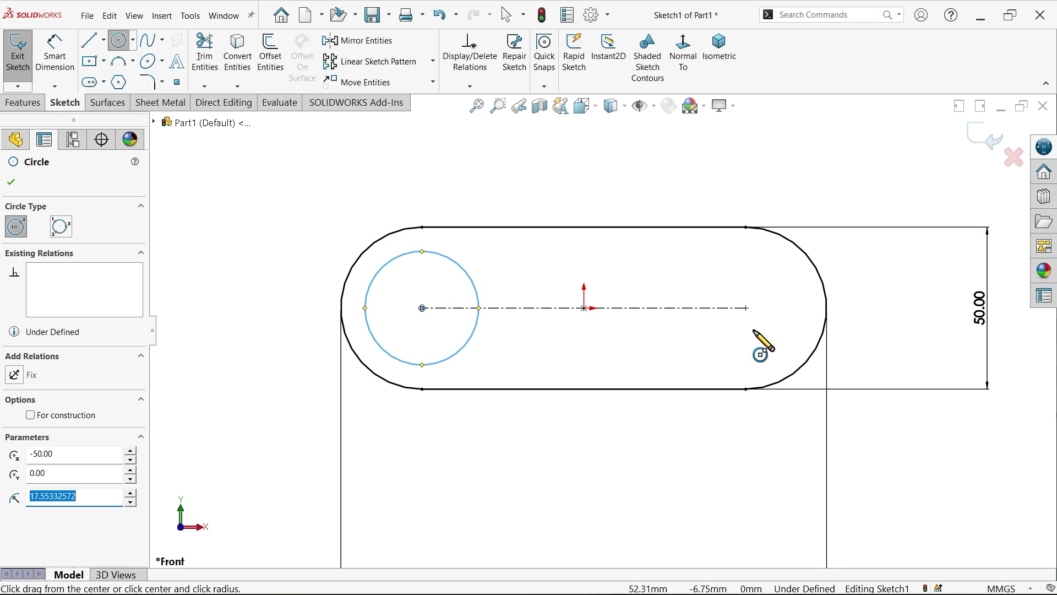
left_click(746, 308)
left_click(745, 364)
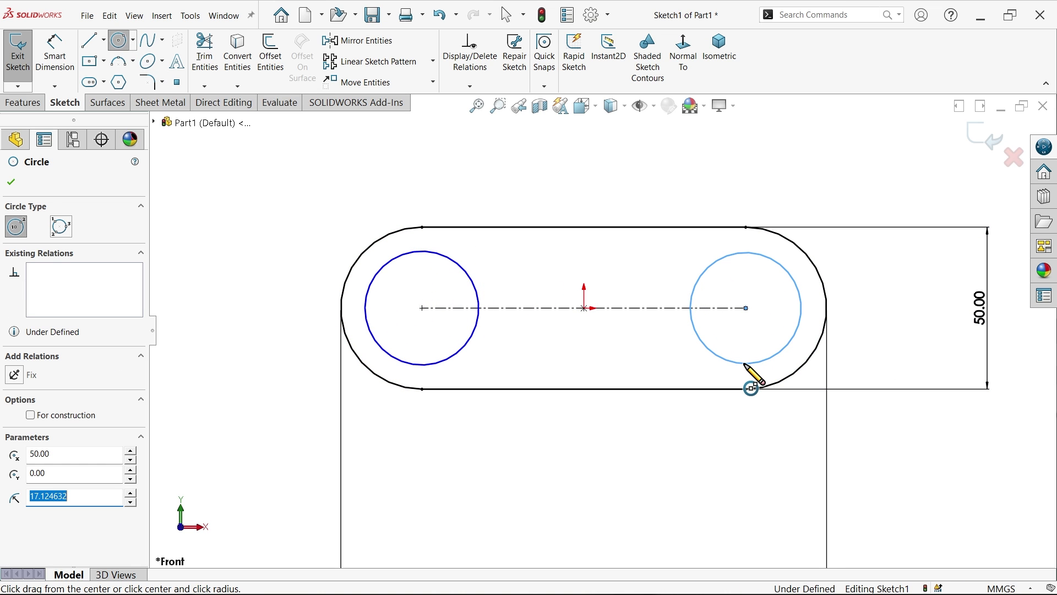
key("Escape")
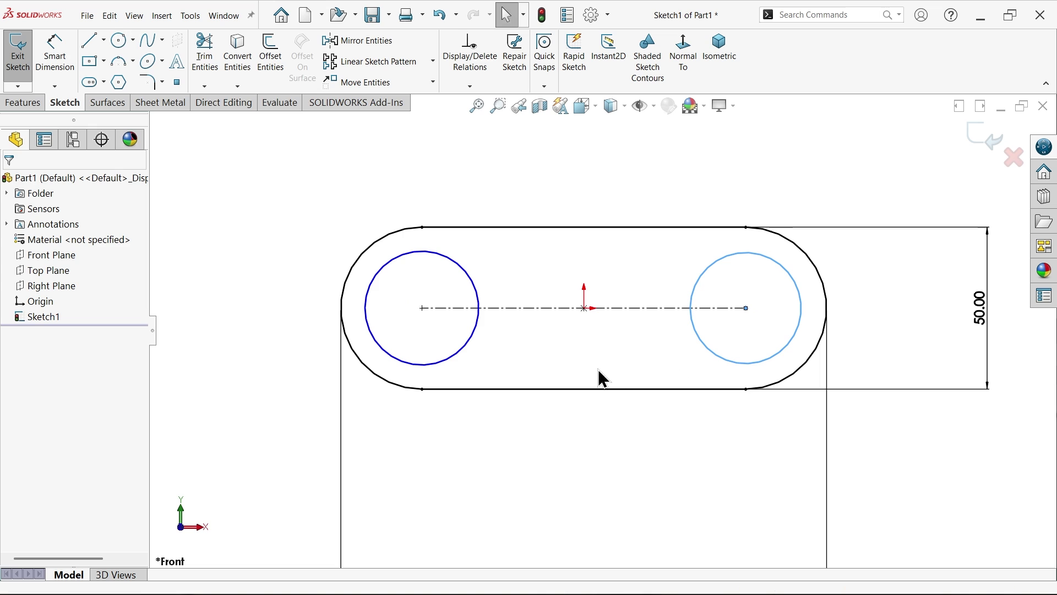
Make the two circles equal and dimension one diameter to 40.
left_click(467, 358)
left_click(707, 348, "ctrl")
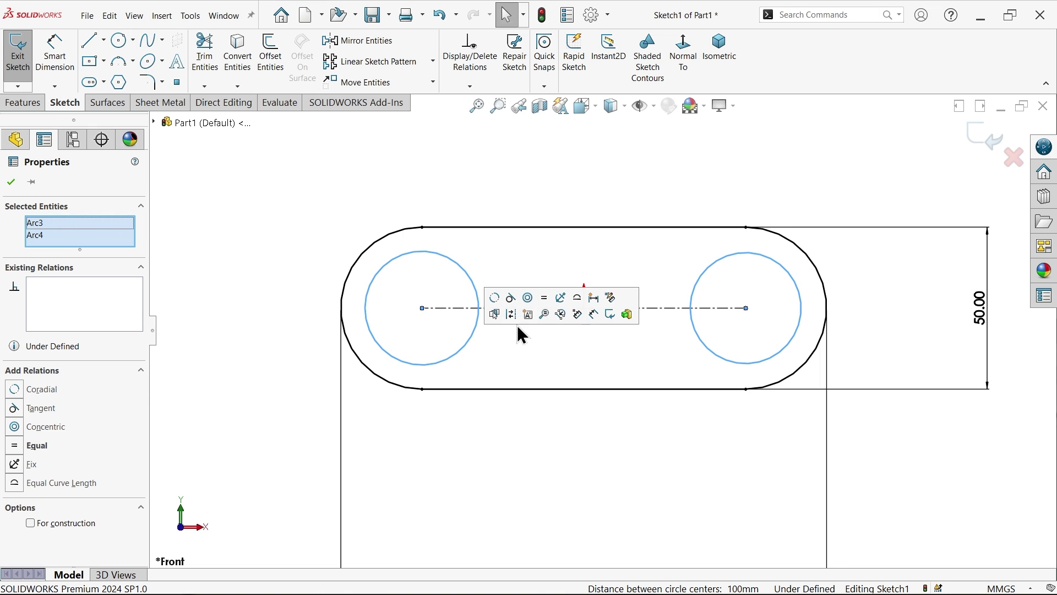
left_click(545, 300)
left_click(55, 58)
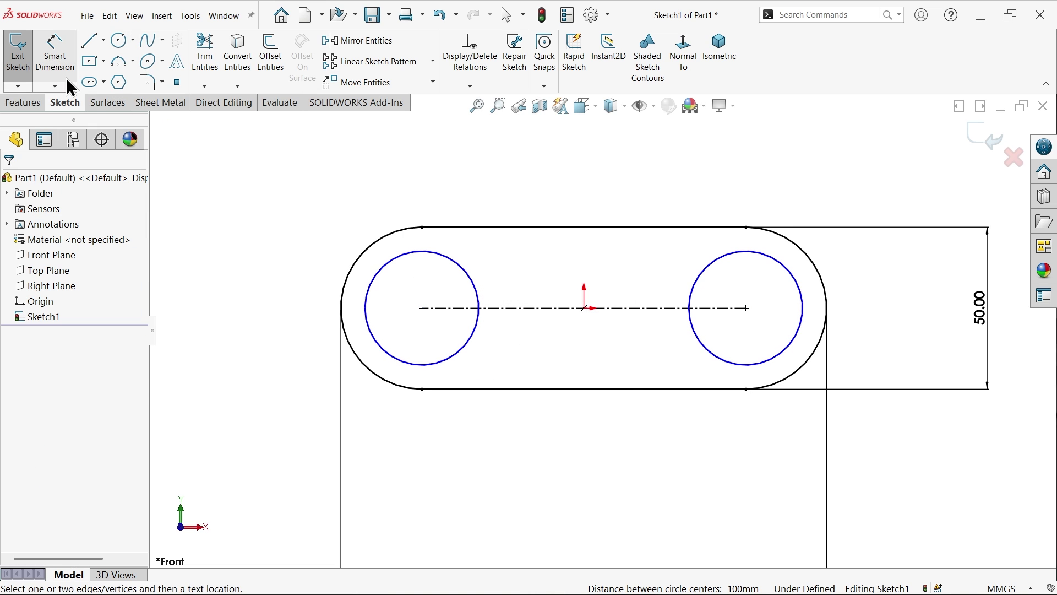
left_click(383, 287)
left_click(335, 227)
type("40")
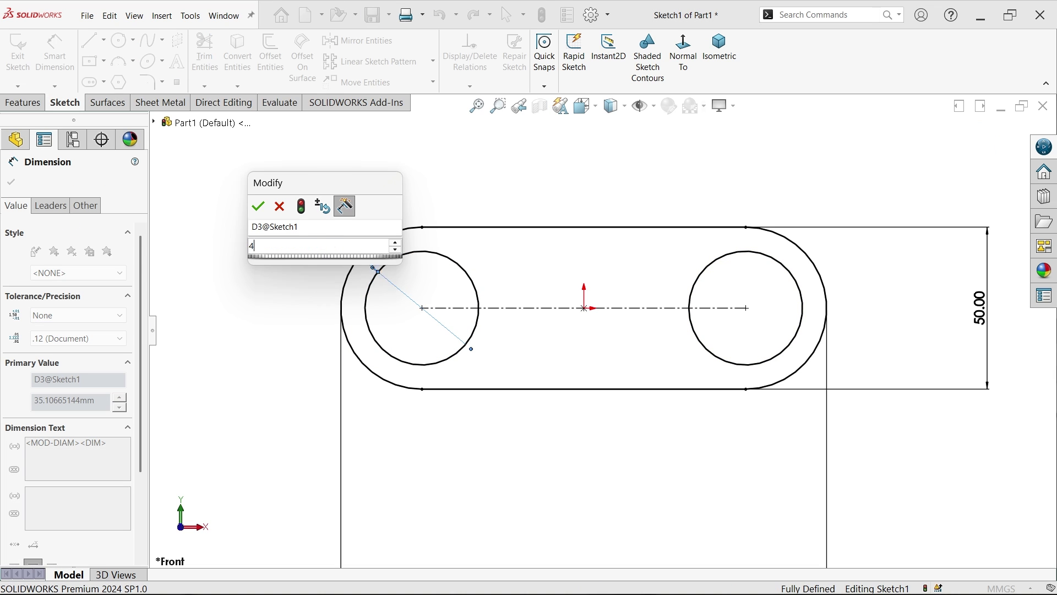
left_click(266, 210)
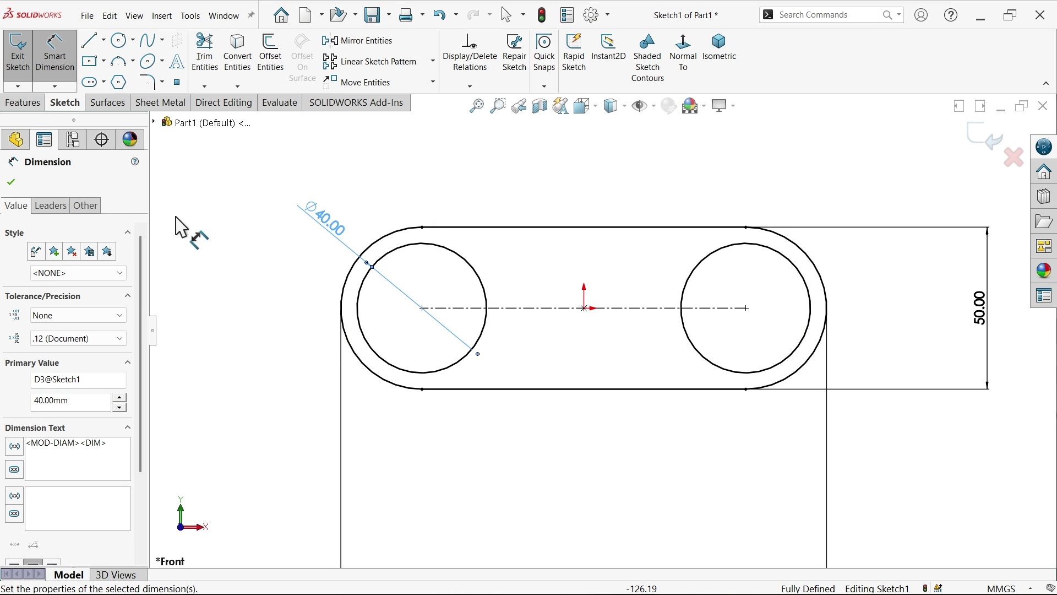
left_click(31, 103)
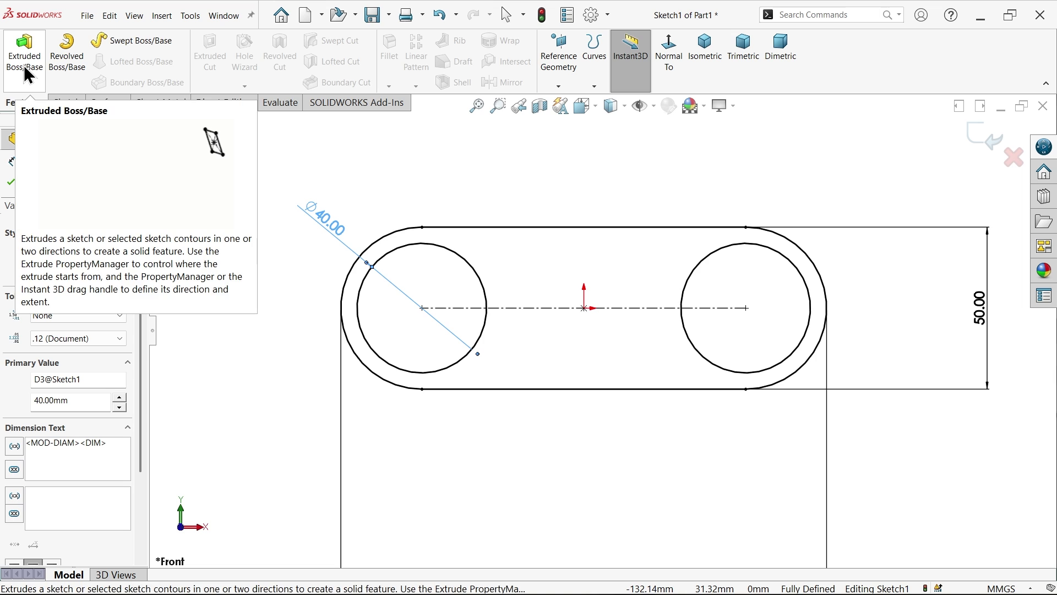
Extrude the slot sketch Blind to 50 mm depth, creating Boss-Extrude1.
left_click(26, 72)
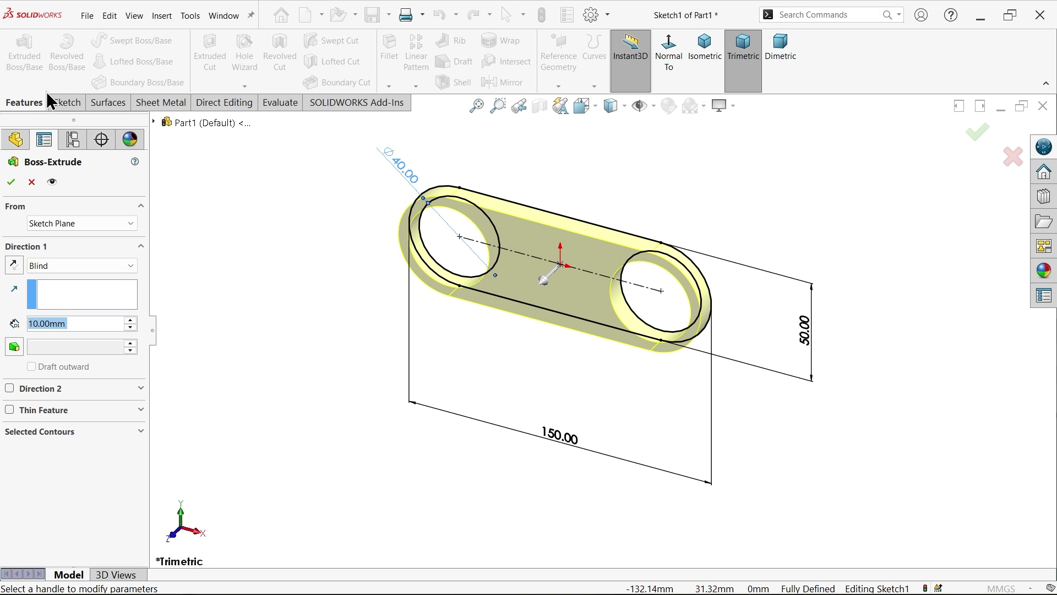
left_click(48, 266)
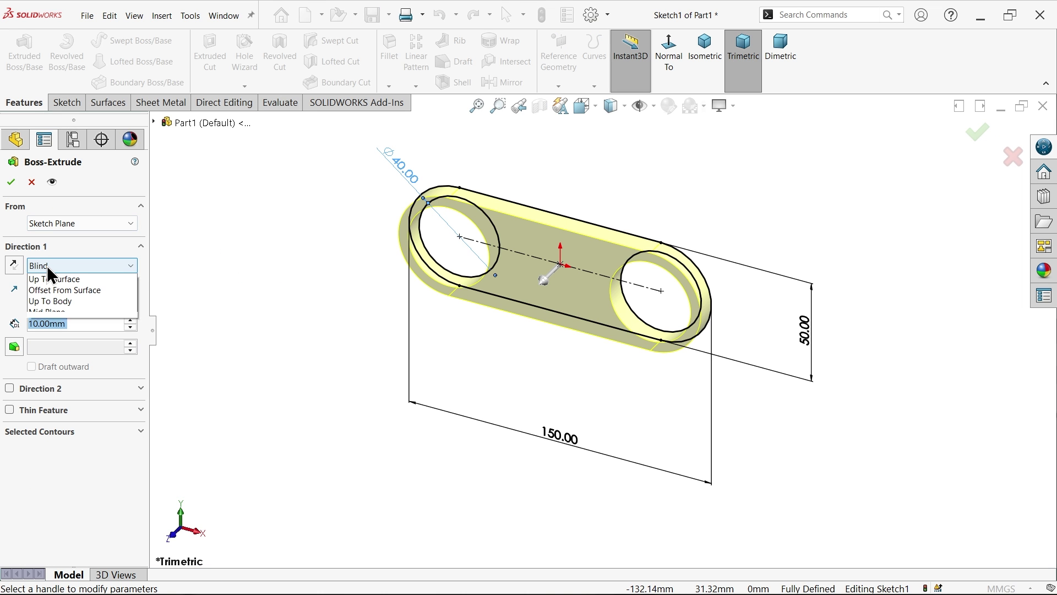
left_click(48, 267)
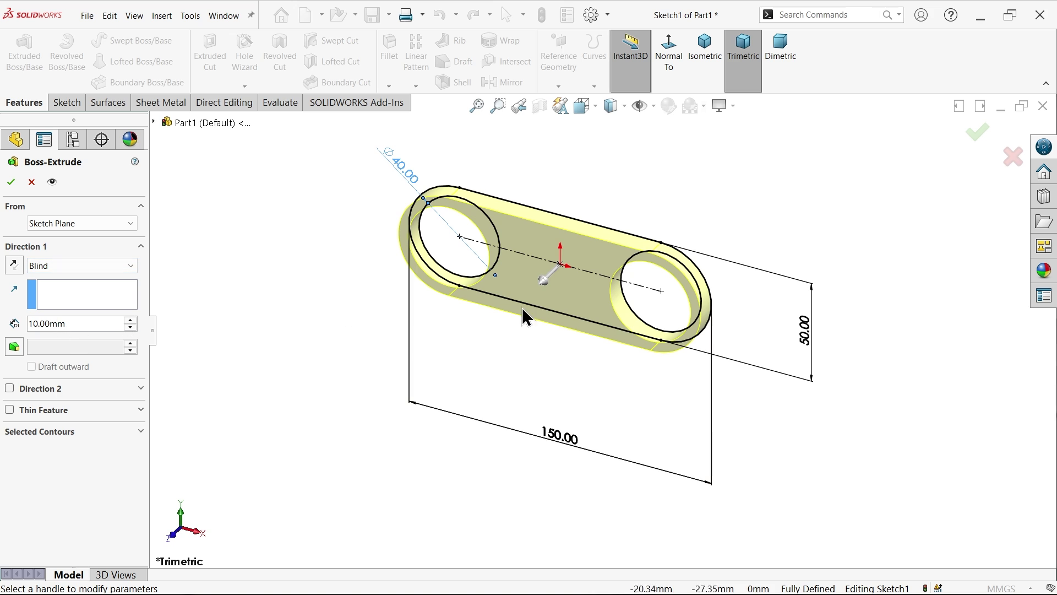
left_click_drag(545, 293, 397, 335)
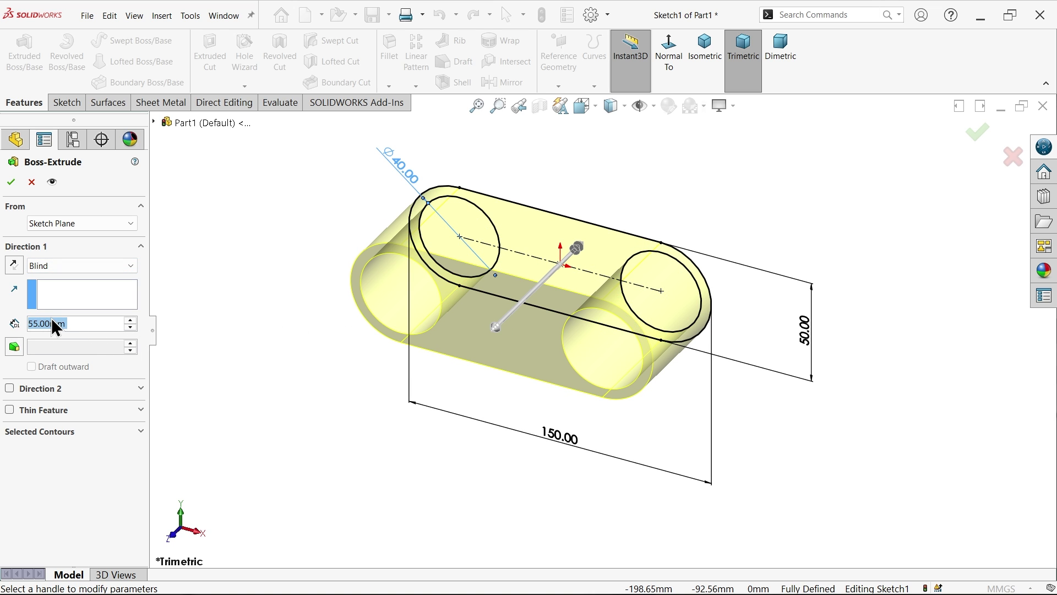
type("50")
key("Return")
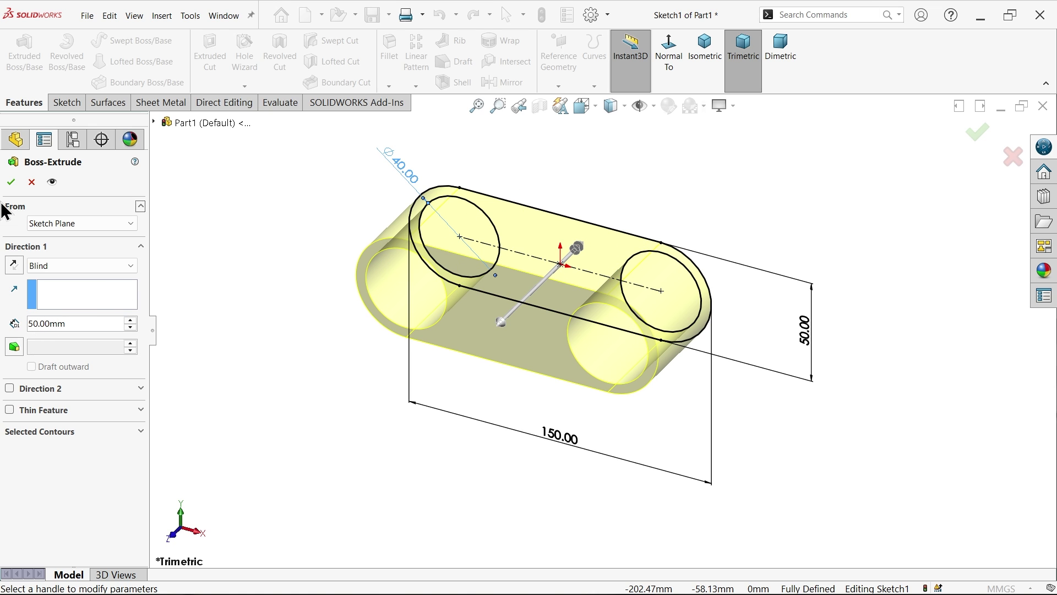
left_click(11, 183)
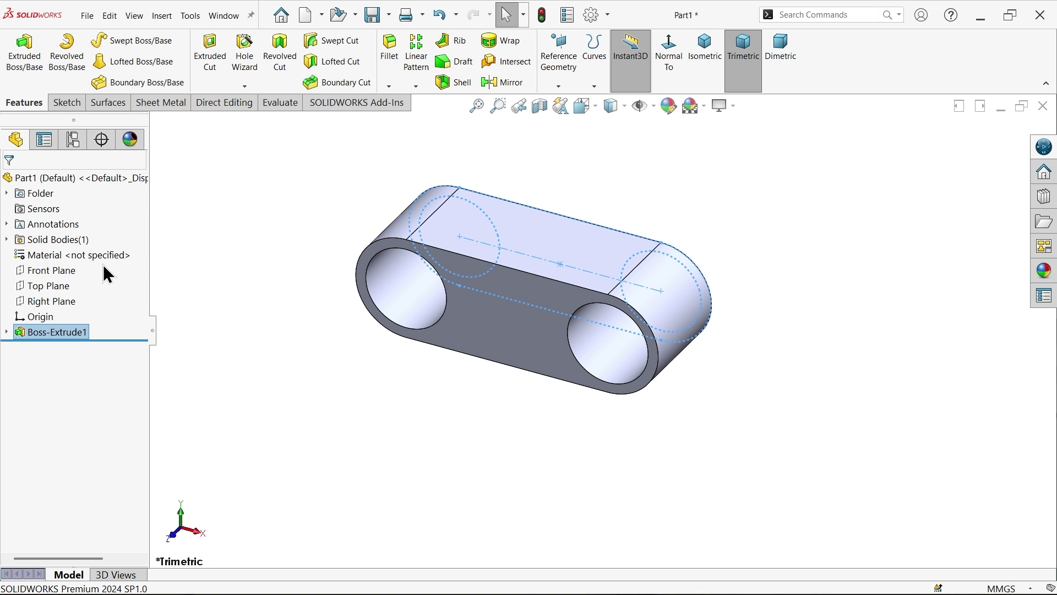
scroll(406, 299, "down", 1)
scroll(406, 299, "down", 1)
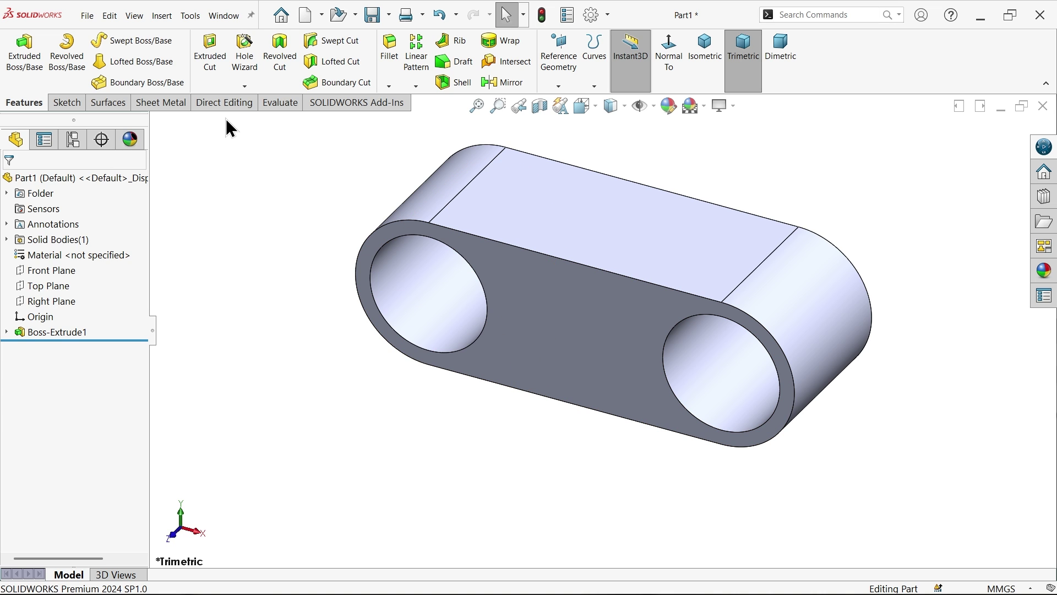
Start a 10 mm shell with the front face removed and preview it from the top.
left_click(455, 84)
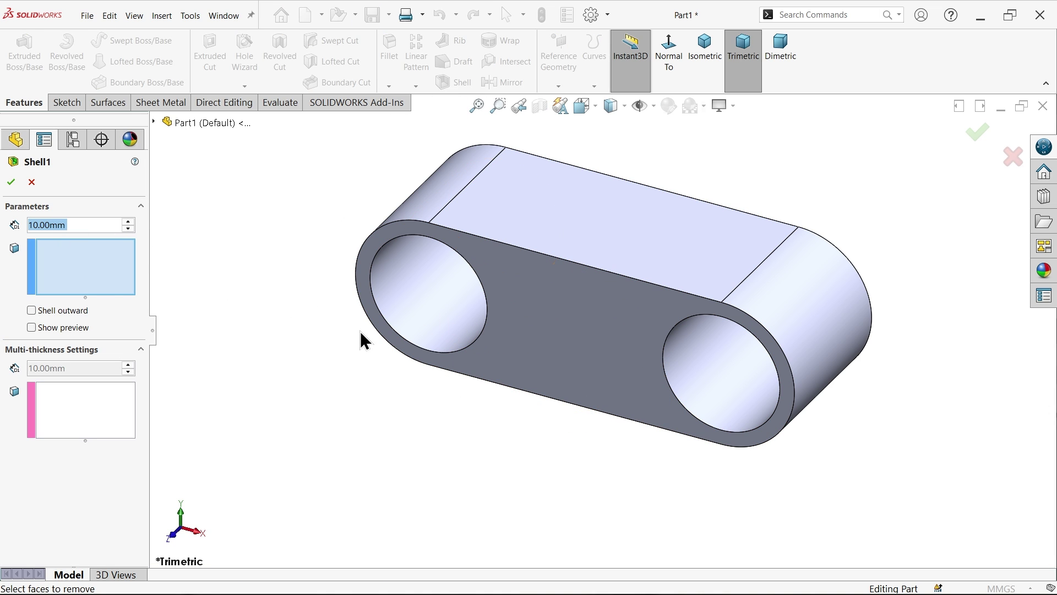
left_click(579, 317)
left_click(32, 327)
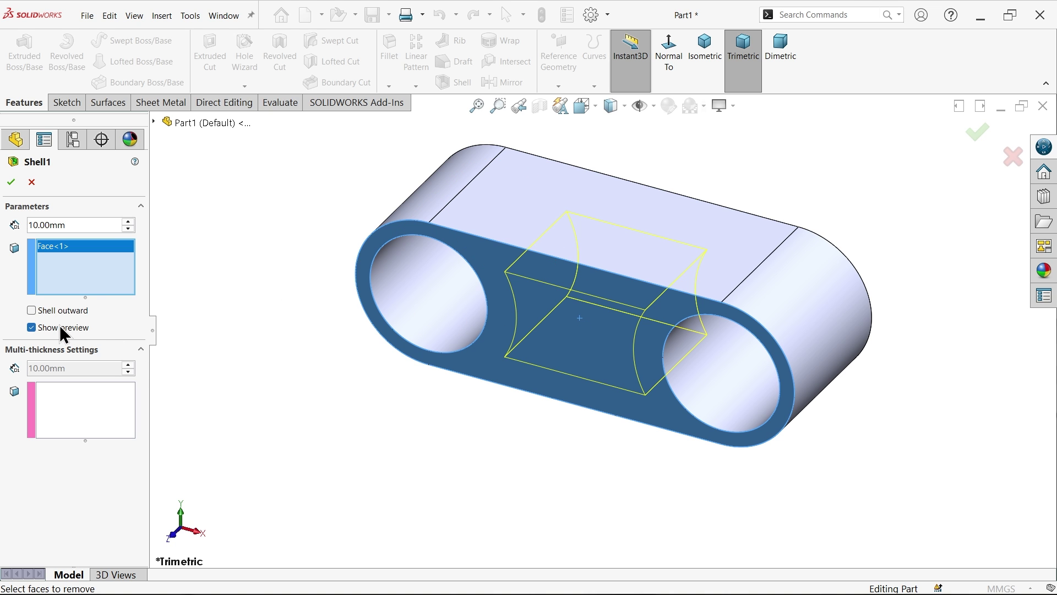
middle_click_drag(262, 315, 255, 401)
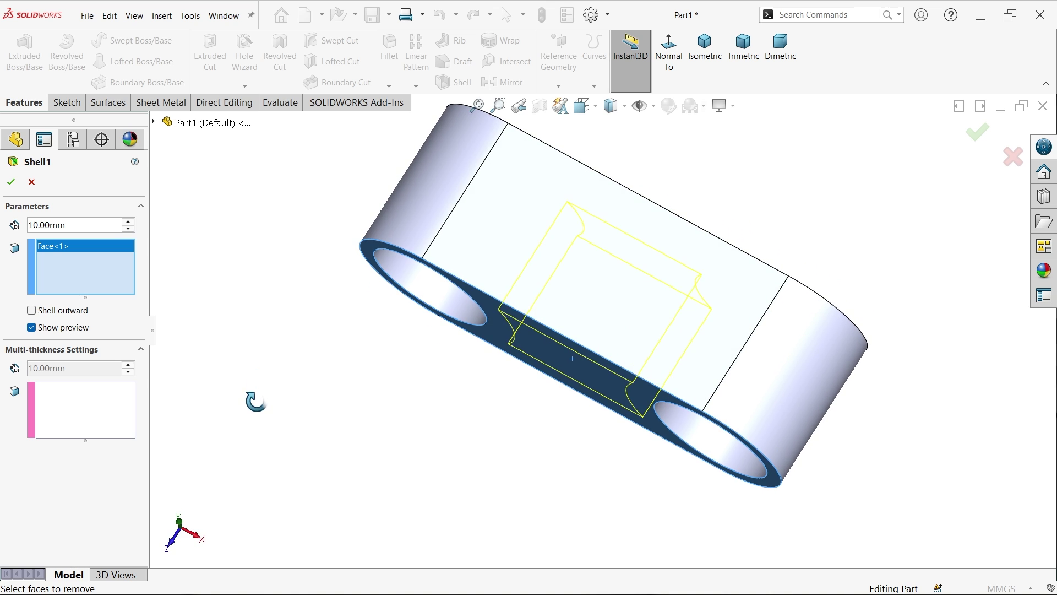
left_click(584, 105)
left_click(479, 373)
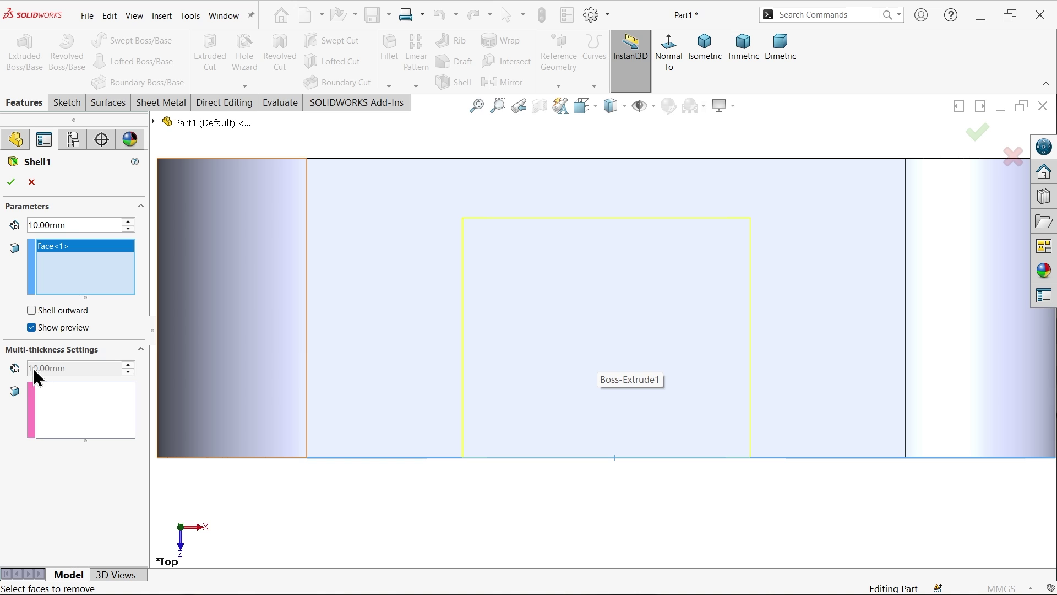
Give the top face a 30 mm multi-thickness and accept Shell1.
left_click(51, 408)
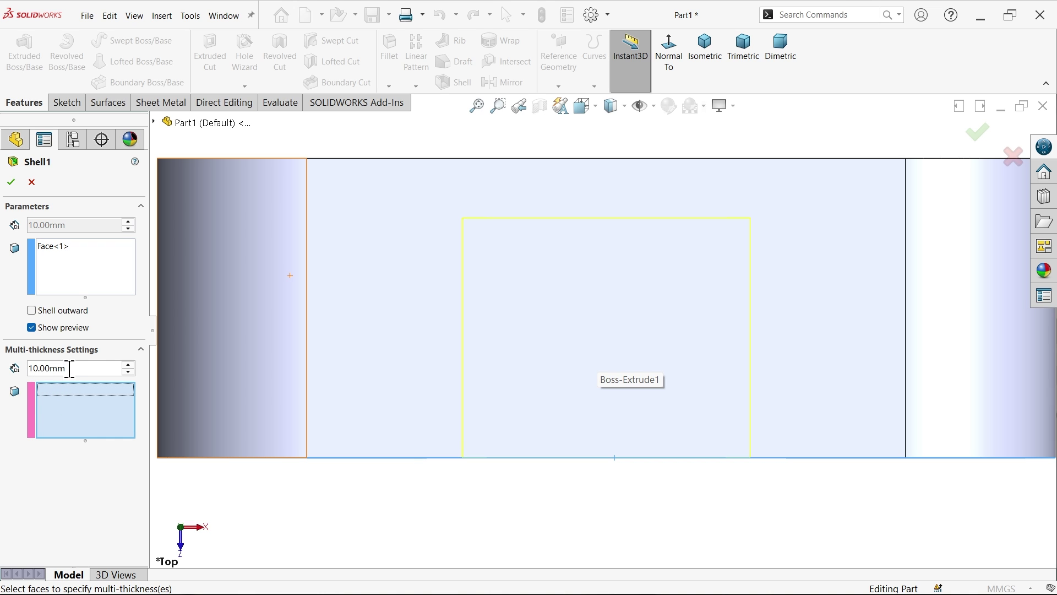
left_click(70, 369)
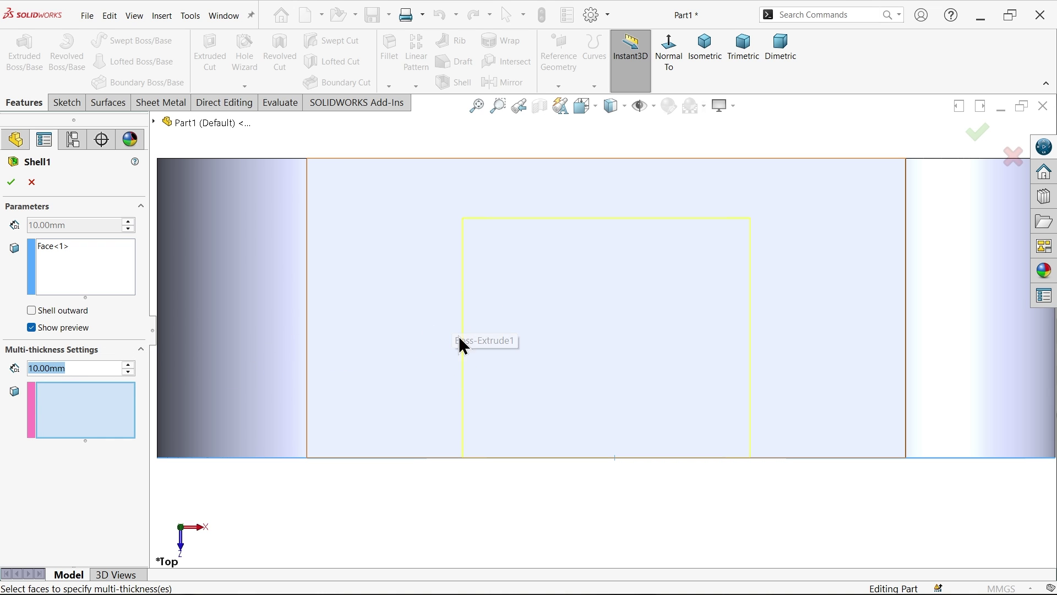
key("z")
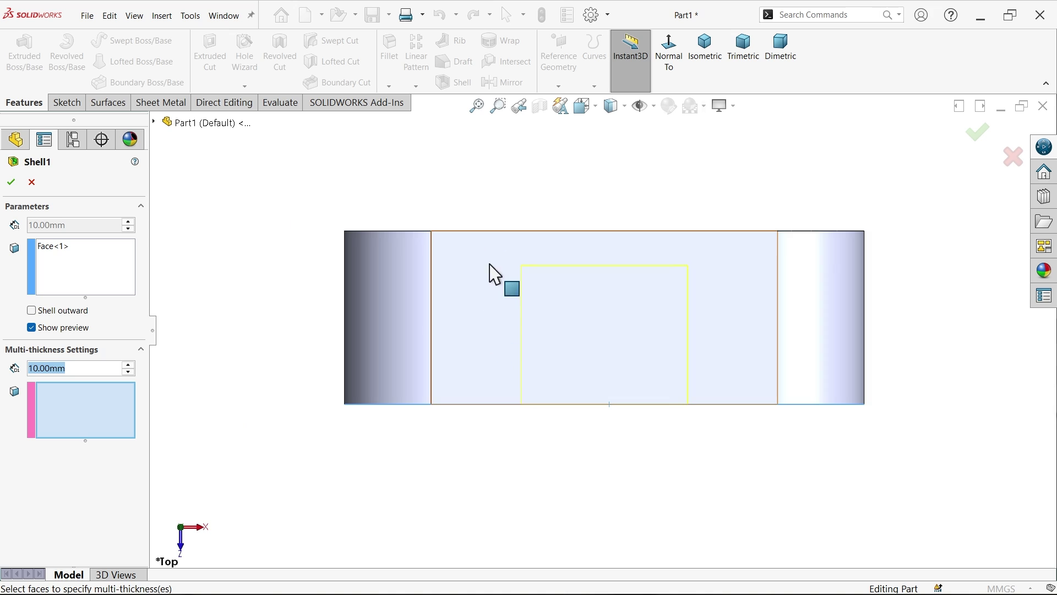
scroll(501, 280, "down", 2)
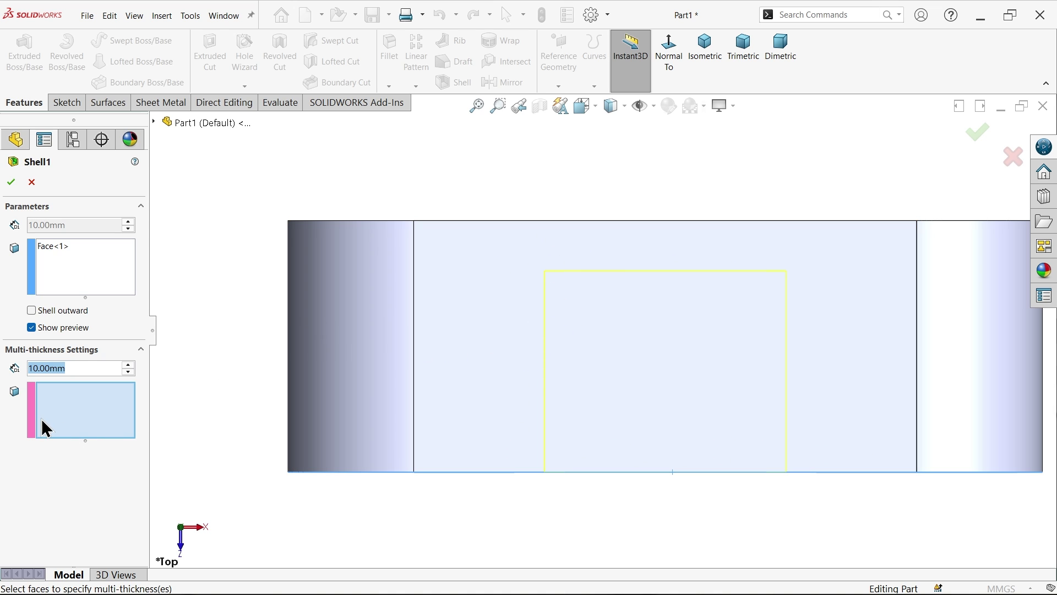
type("30")
key("Return")
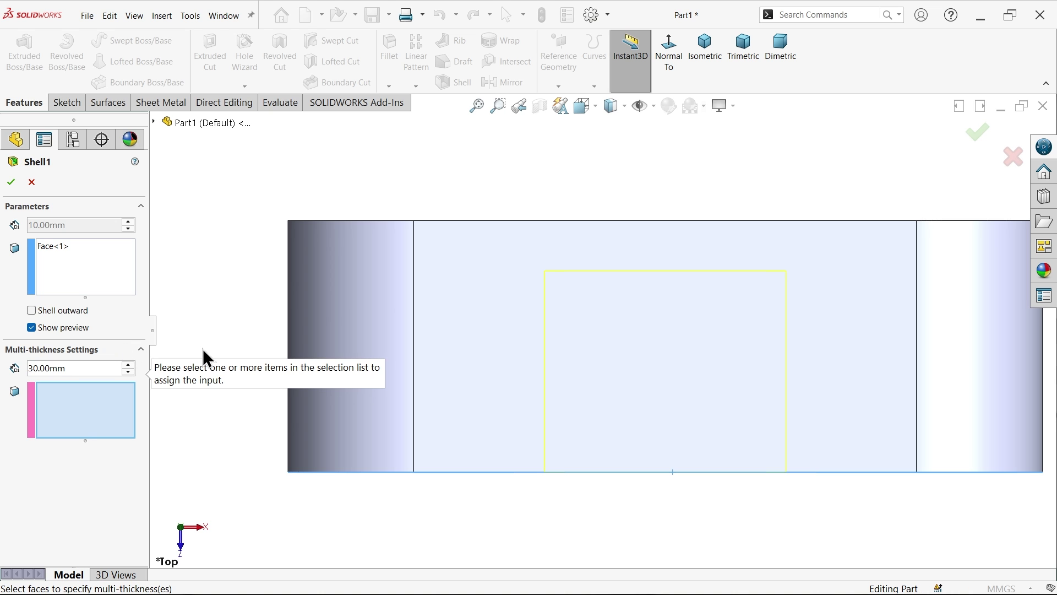
middle_click_drag(202, 354, 432, 292)
left_click(560, 213)
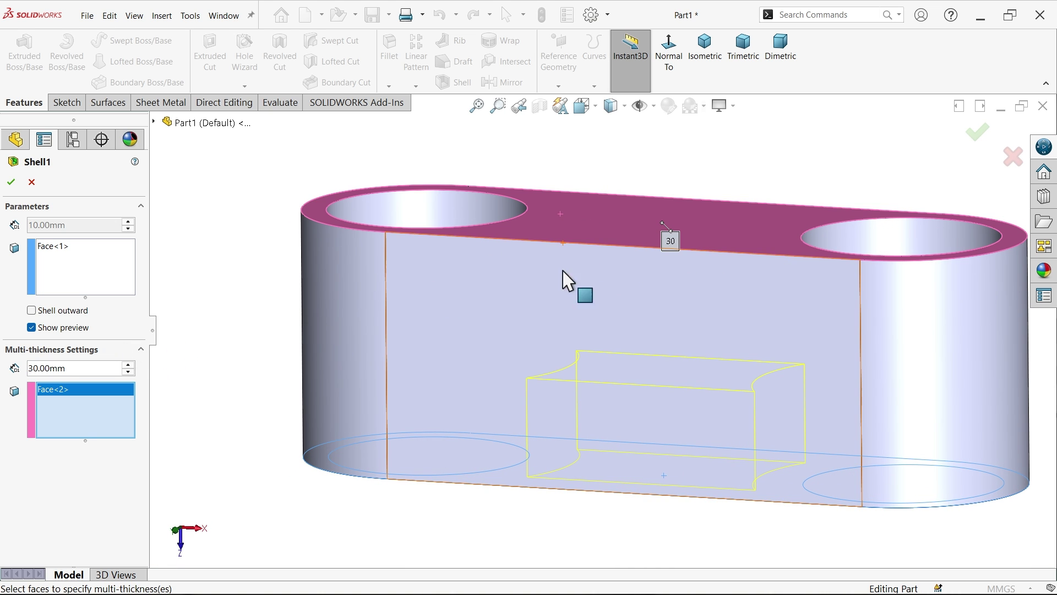
middle_click_drag(578, 289, 589, 236)
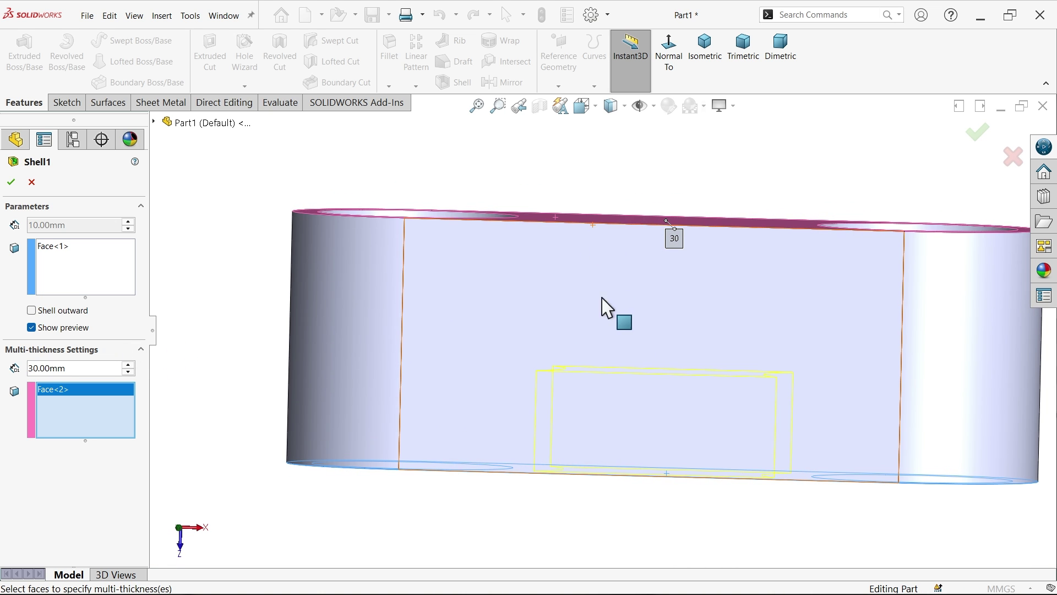
scroll(609, 385, "down", 4)
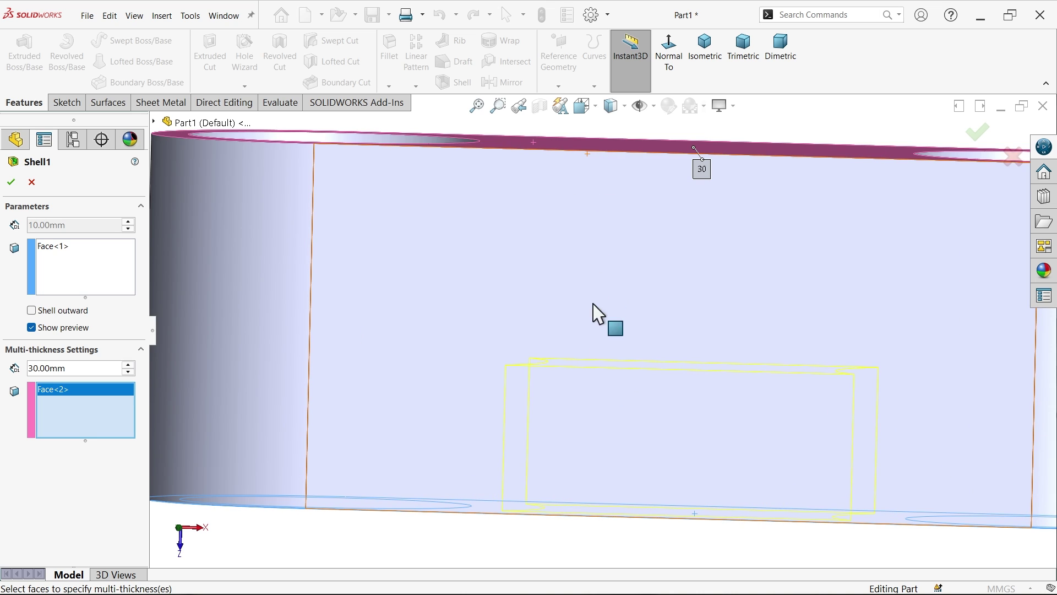
scroll(552, 348, "up", 3)
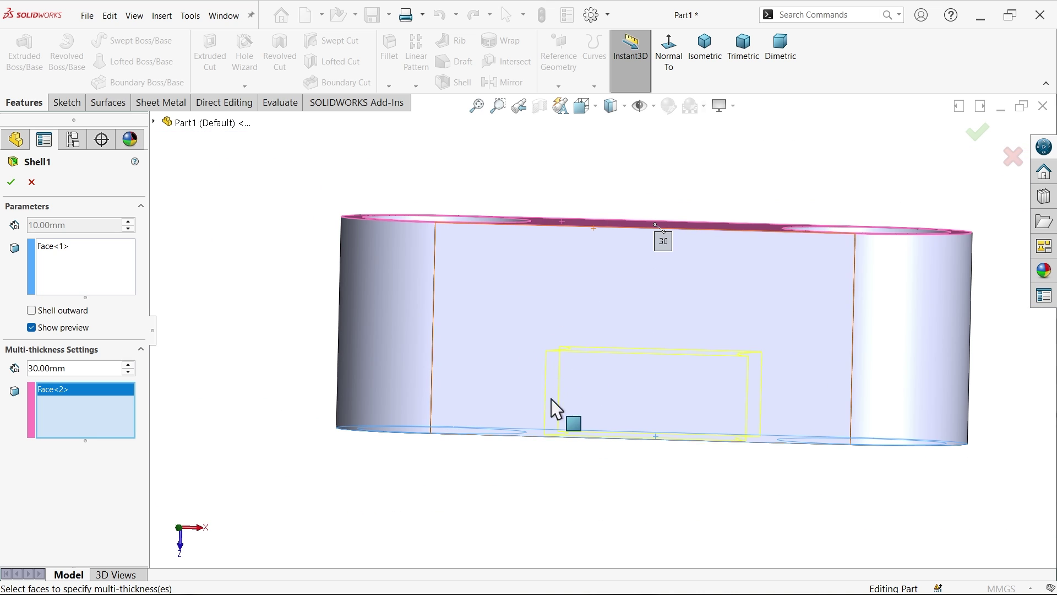
left_click(12, 183)
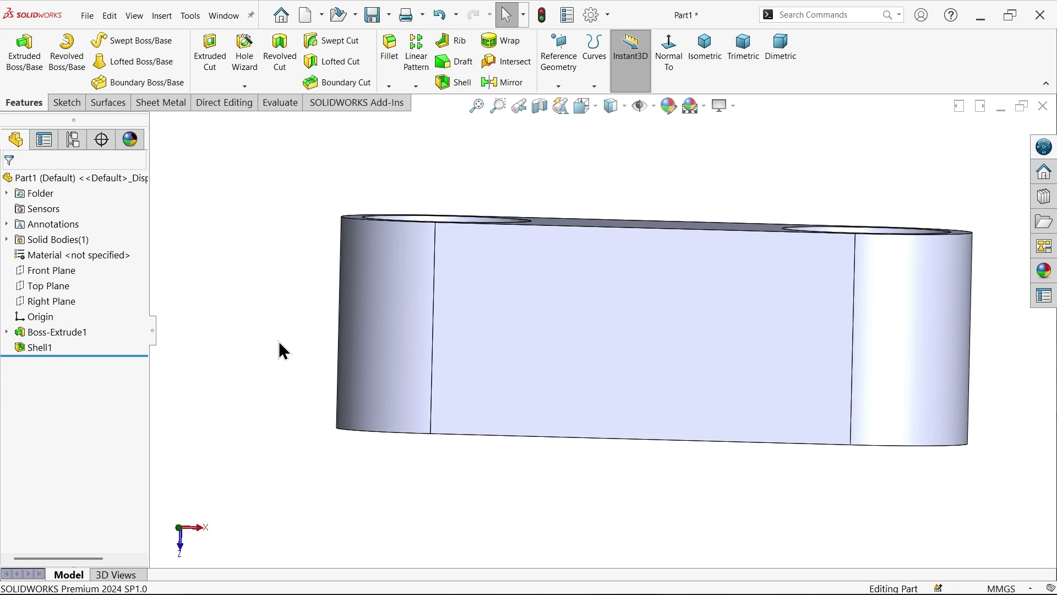
middle_click_drag(281, 349, 268, 243)
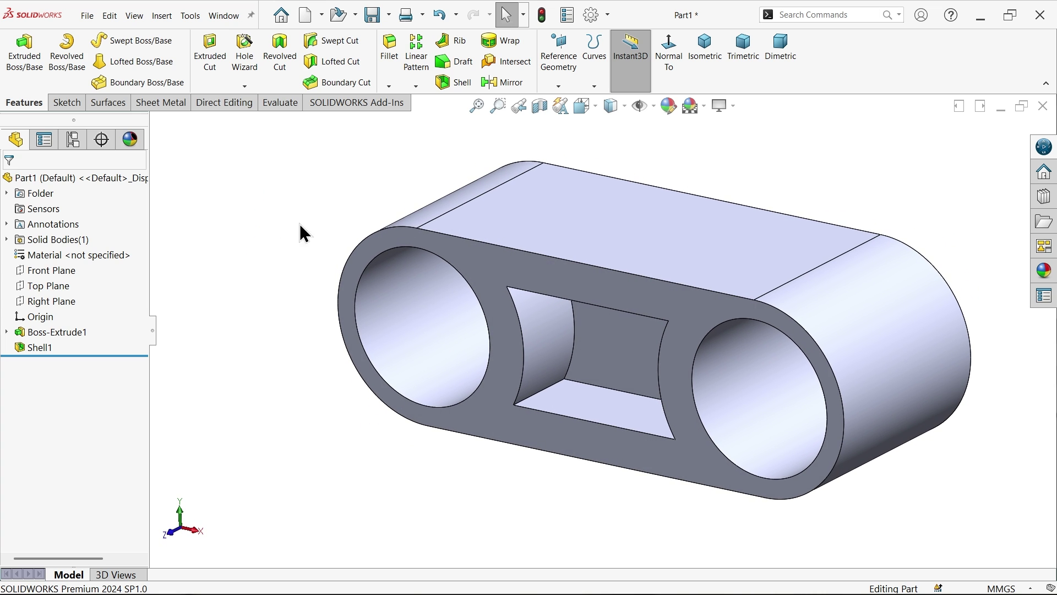
Create a fillet and set its radius to 2 mm.
left_click(390, 64)
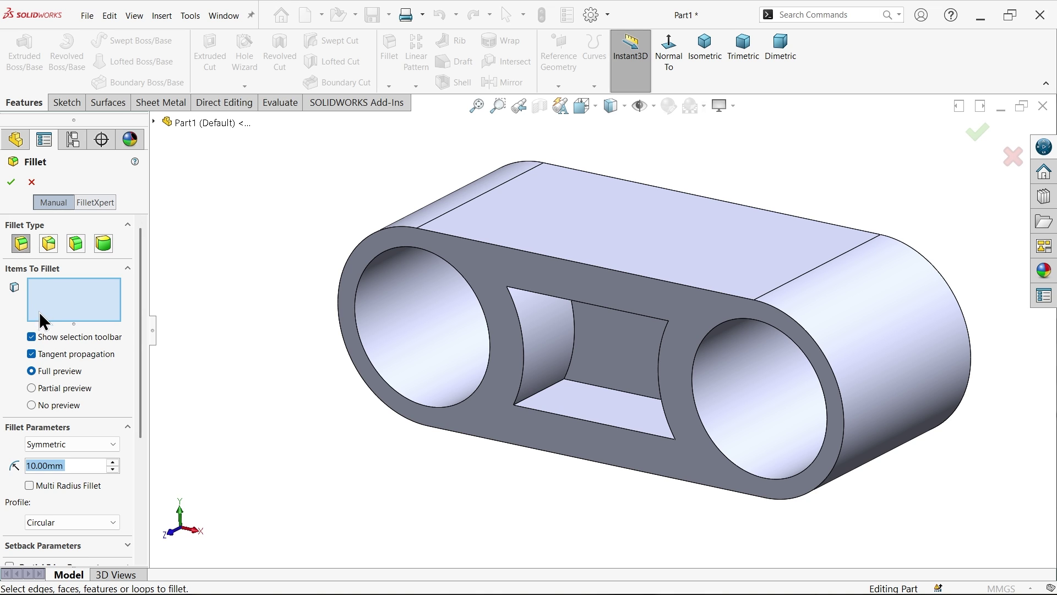
left_click(36, 466)
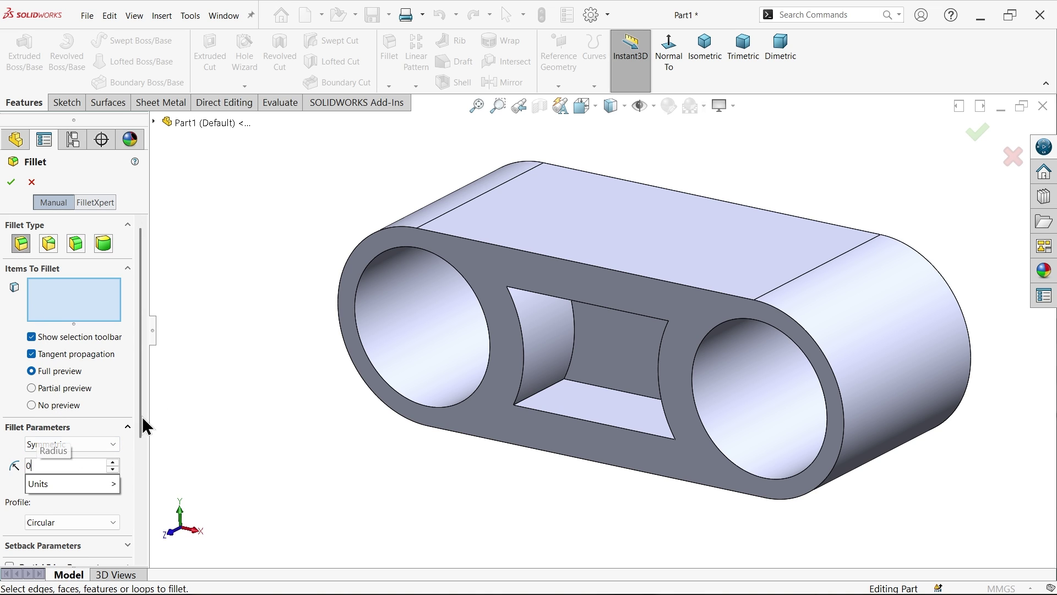
left_click_drag(62, 466, 16, 459)
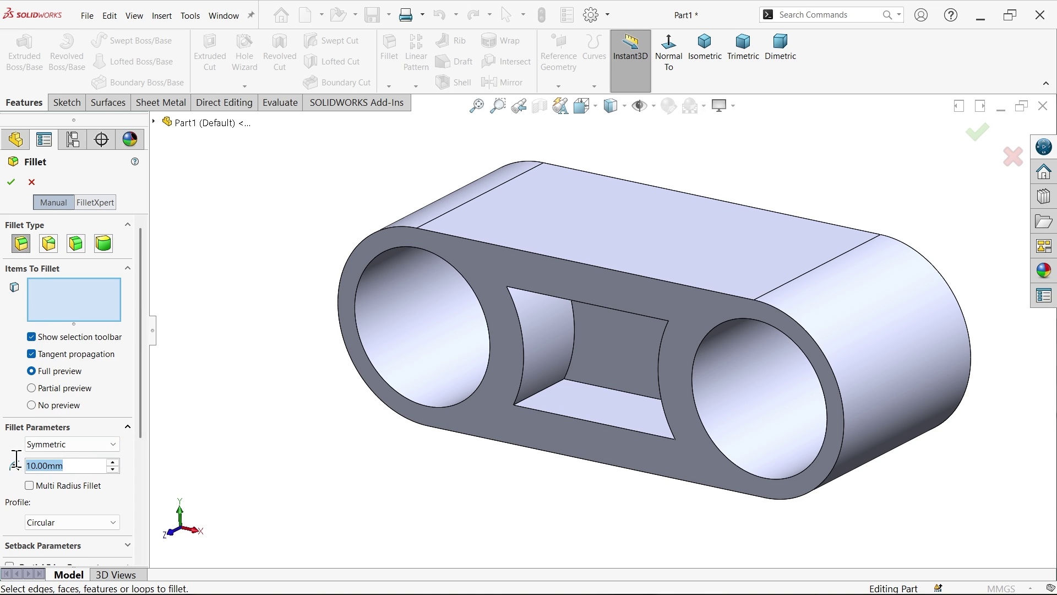
type("2")
left_click(58, 445)
left_click(58, 445)
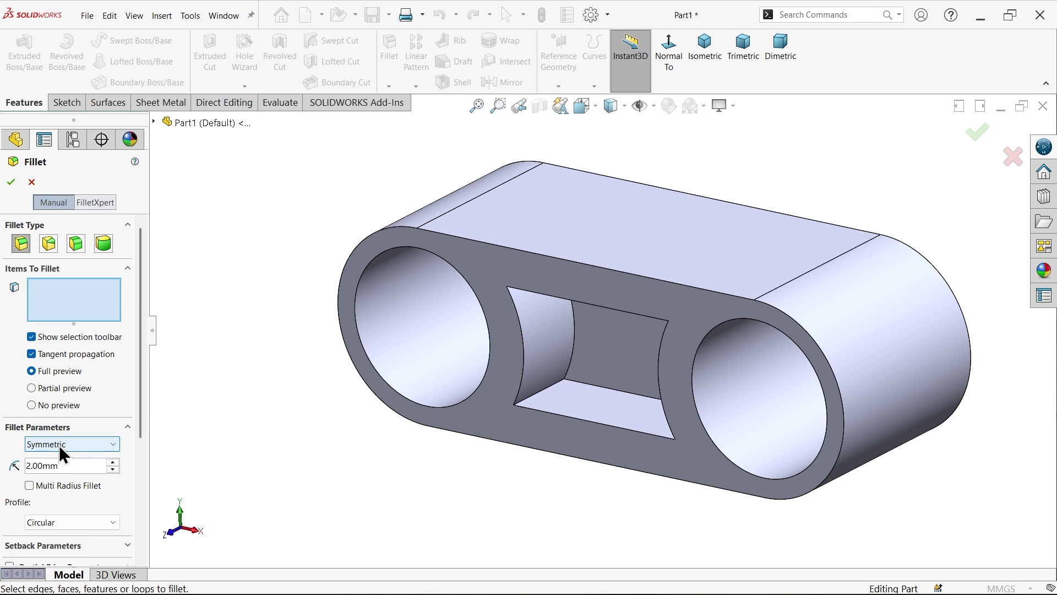
Apply the 2 mm fillet to the open front face and the four inner slot faces.
left_click(503, 317)
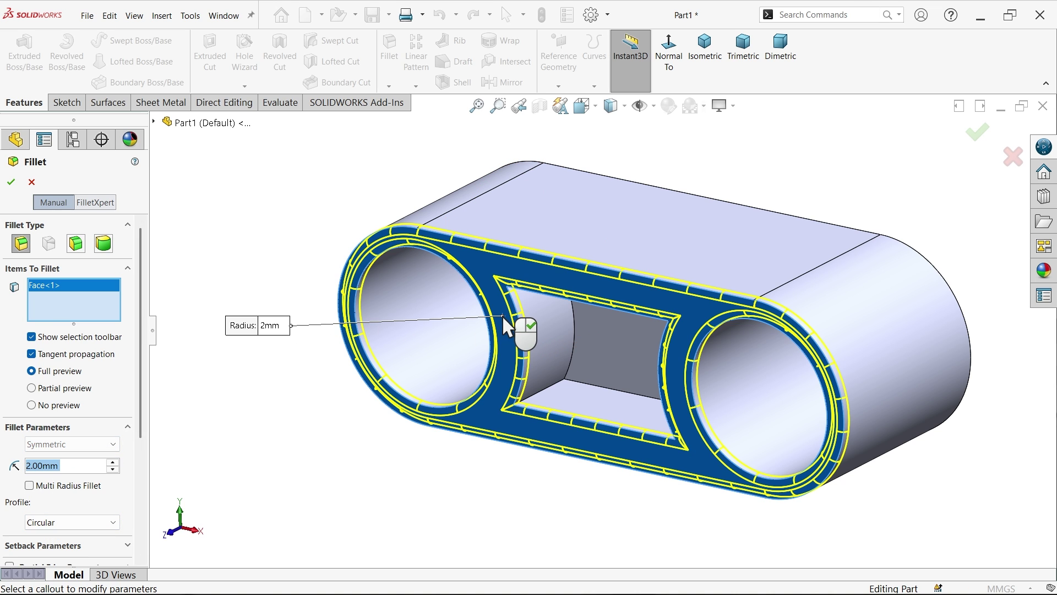
left_click(552, 345)
left_click(611, 424)
middle_click_drag(611, 424, 628, 352)
left_click(755, 346)
left_click(740, 283)
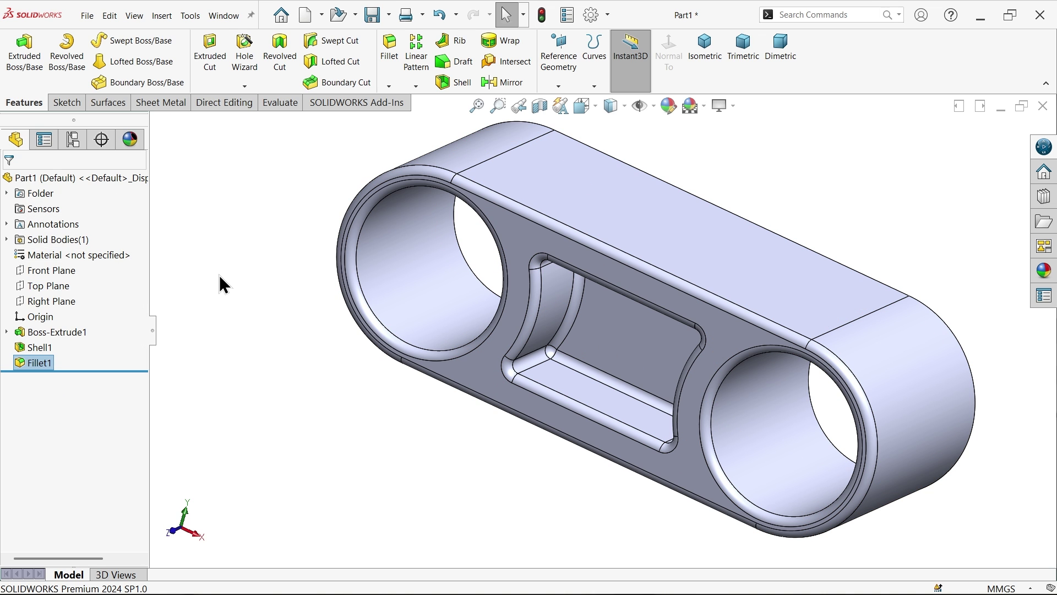
scroll(237, 290, "up", 3)
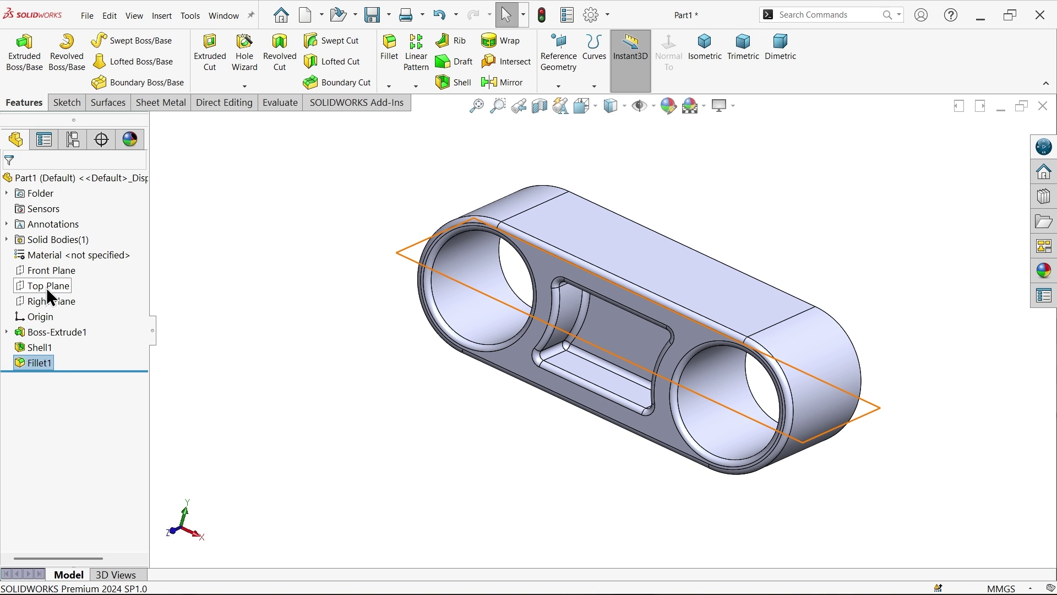
left_click(266, 213)
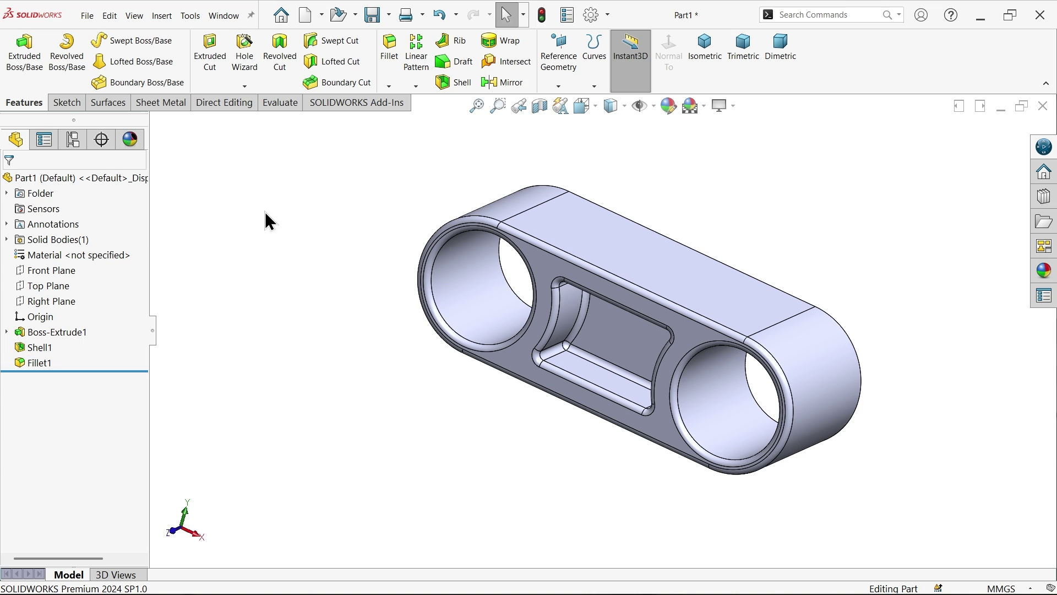
Mirror the body across its end face with Merge solids, creating Mirror1.
left_click(514, 81)
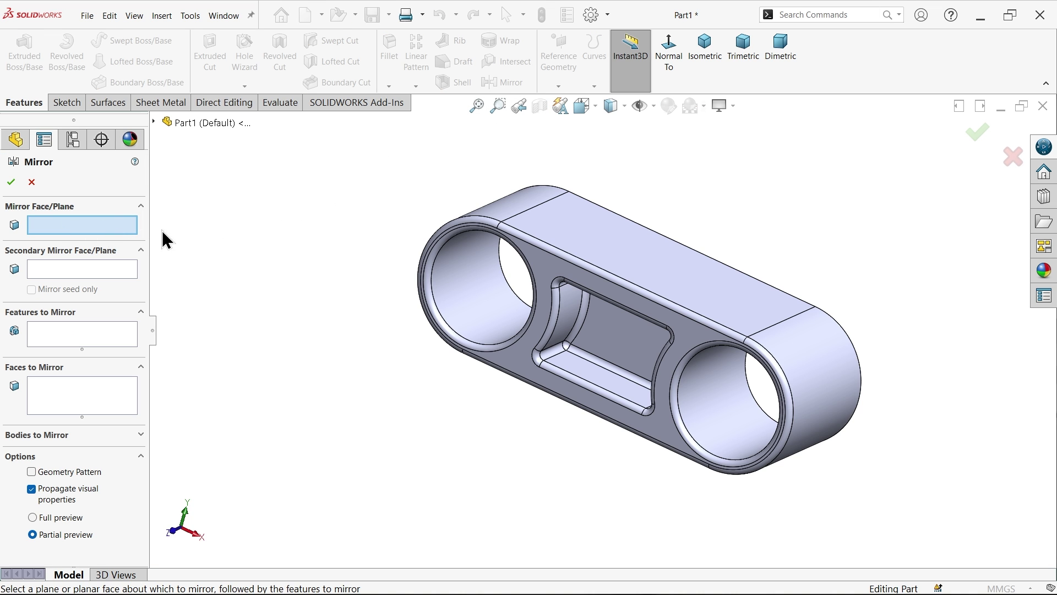
middle_click_drag(247, 231, 138, 264)
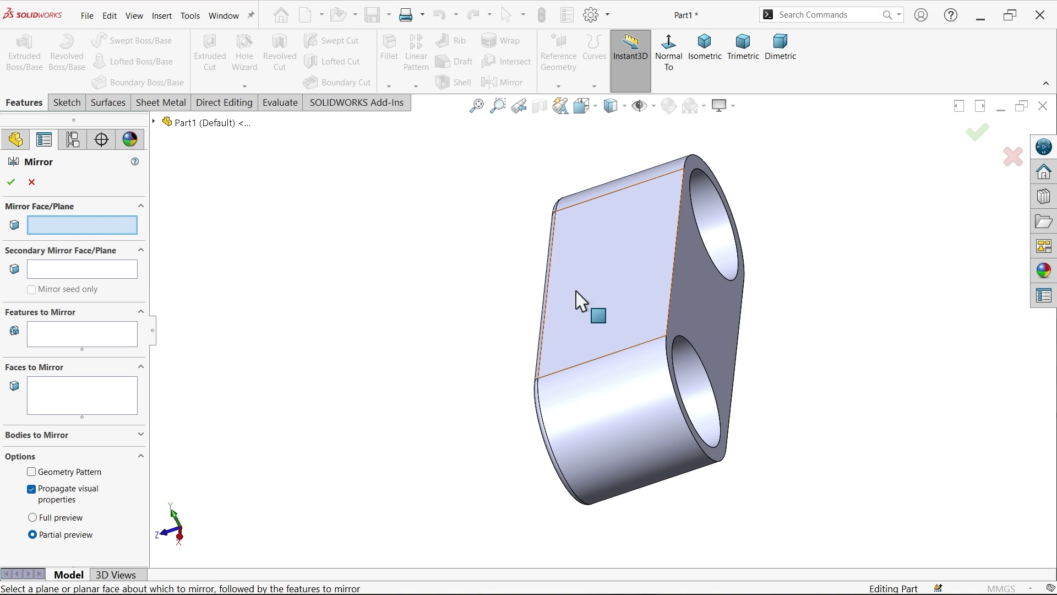
left_click(695, 292)
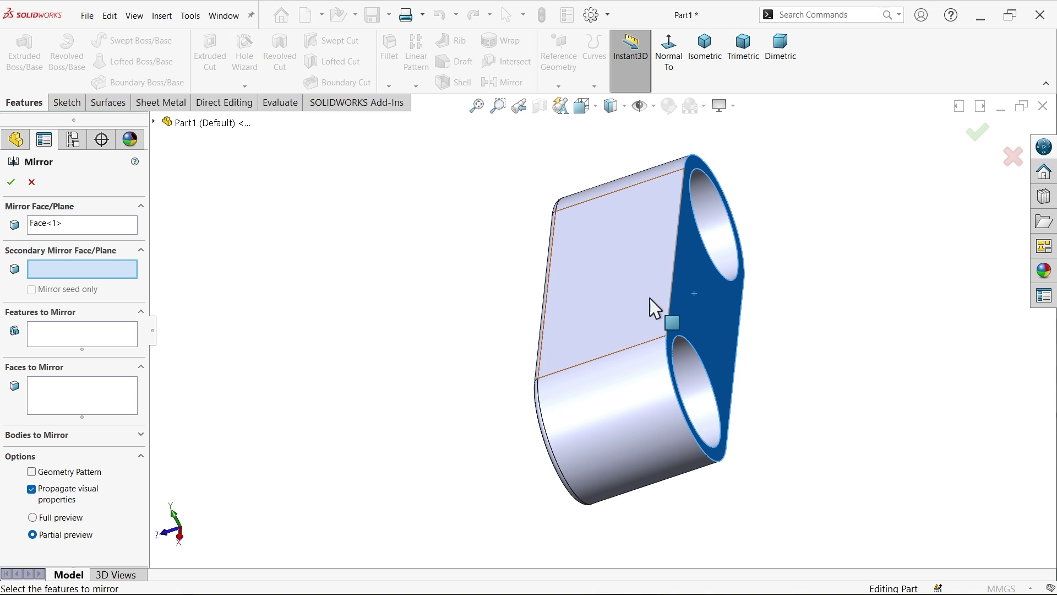
left_click(38, 438)
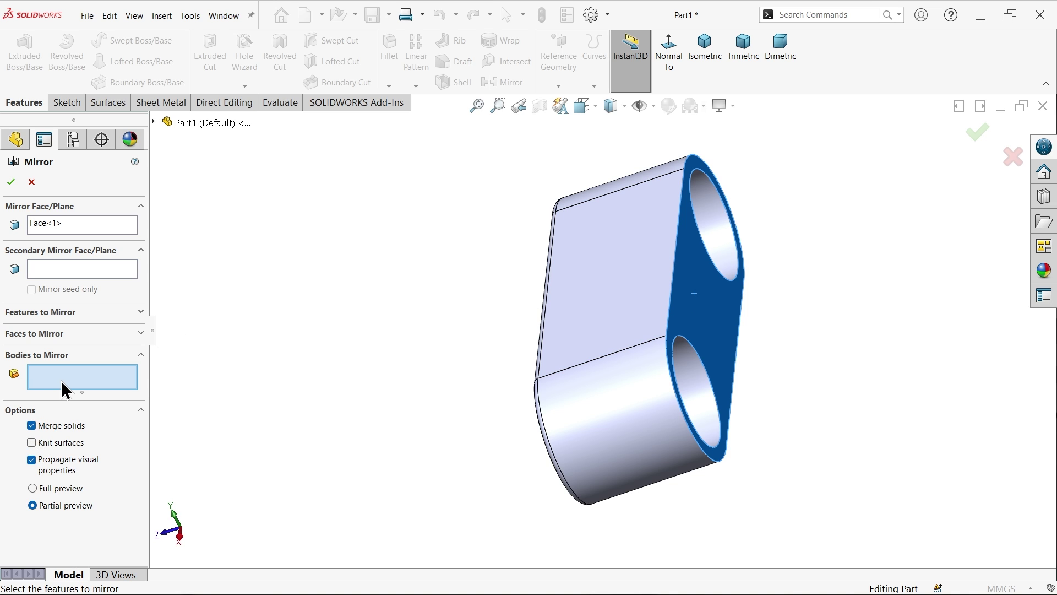
left_click(584, 301)
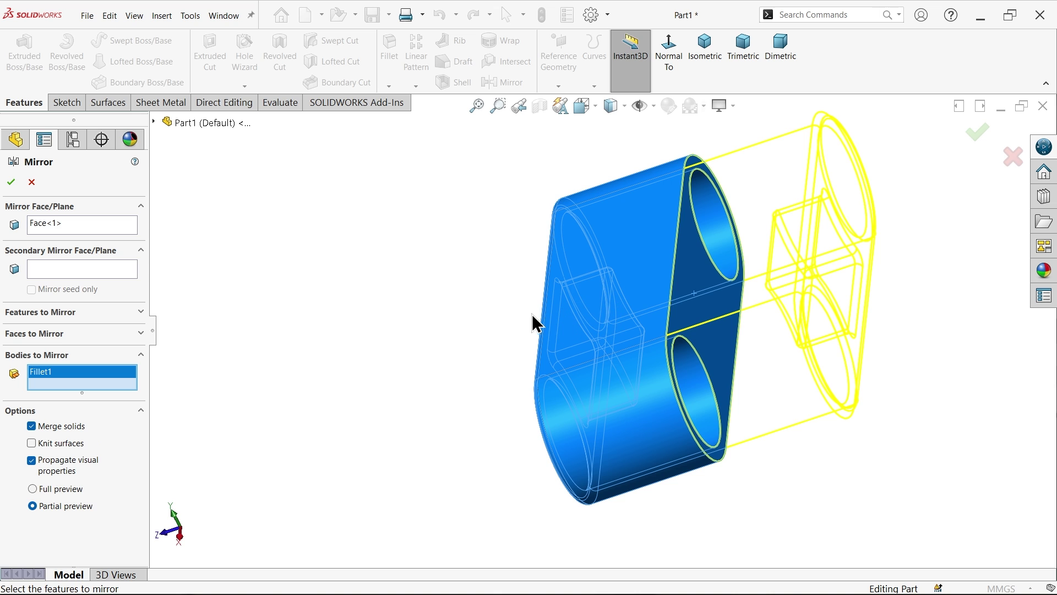
middle_click_drag(760, 286, 743, 278)
scroll(745, 277, "up", 3)
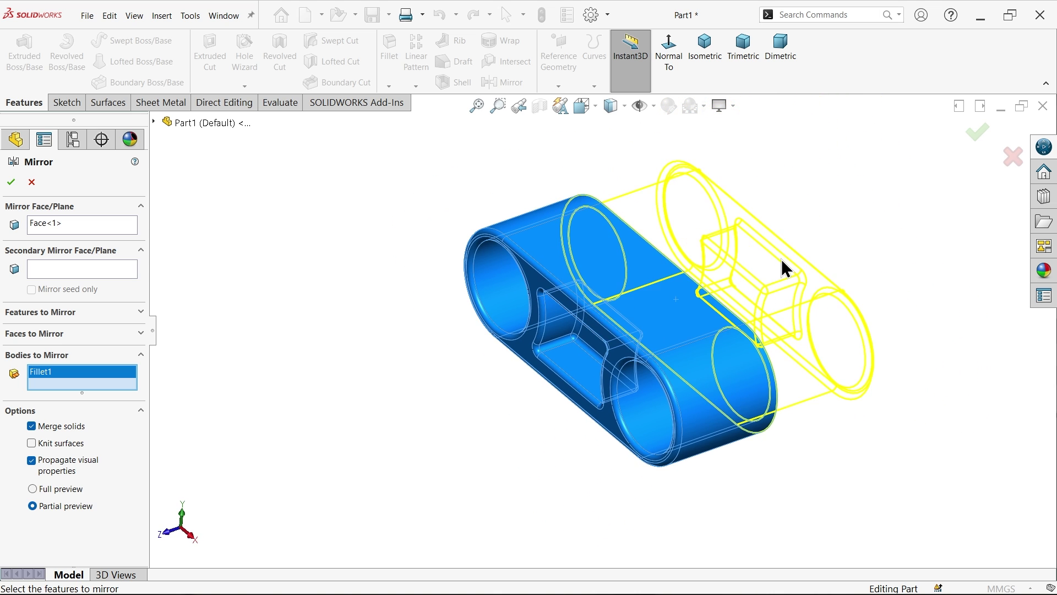
scroll(781, 259, "down", 3)
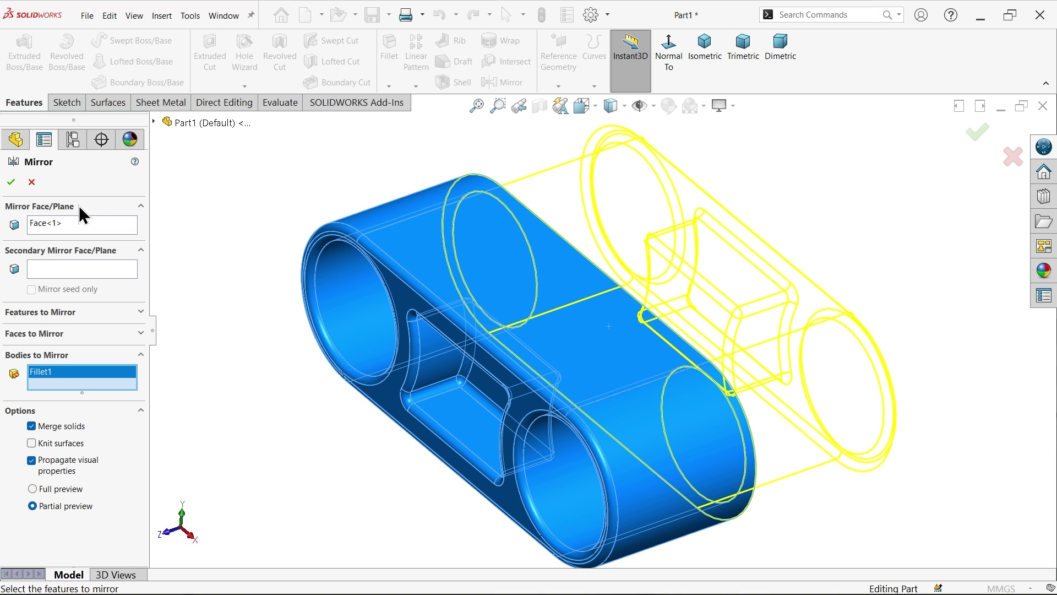
left_click(12, 184)
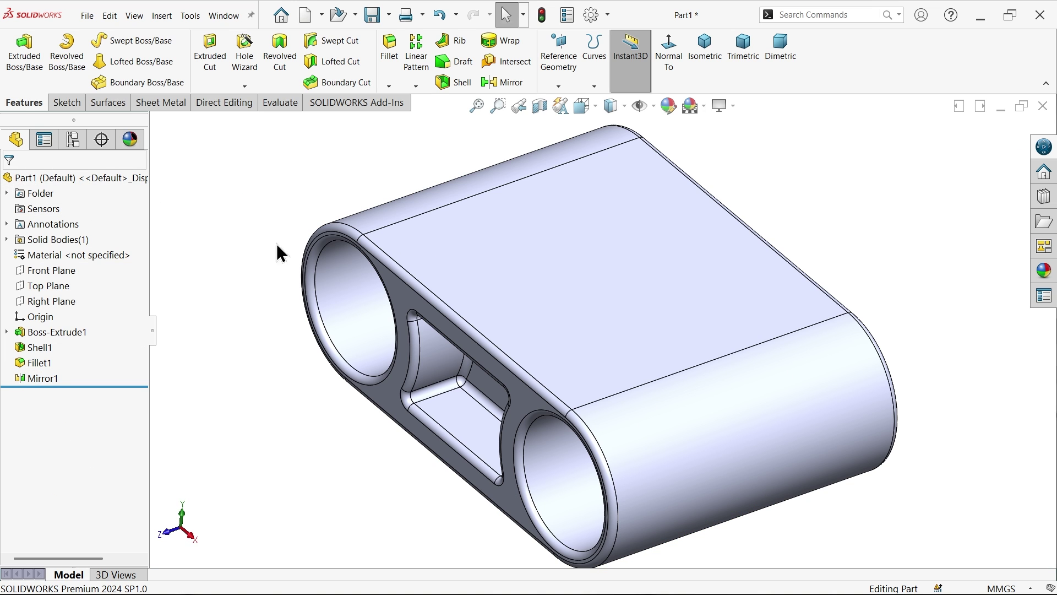
Set the Material entry in the FeatureManager tree to Plain Carbon Steel.
middle_click_drag(276, 253, 312, 235)
scroll(336, 275, "up", 5)
scroll(474, 338, "down", 3)
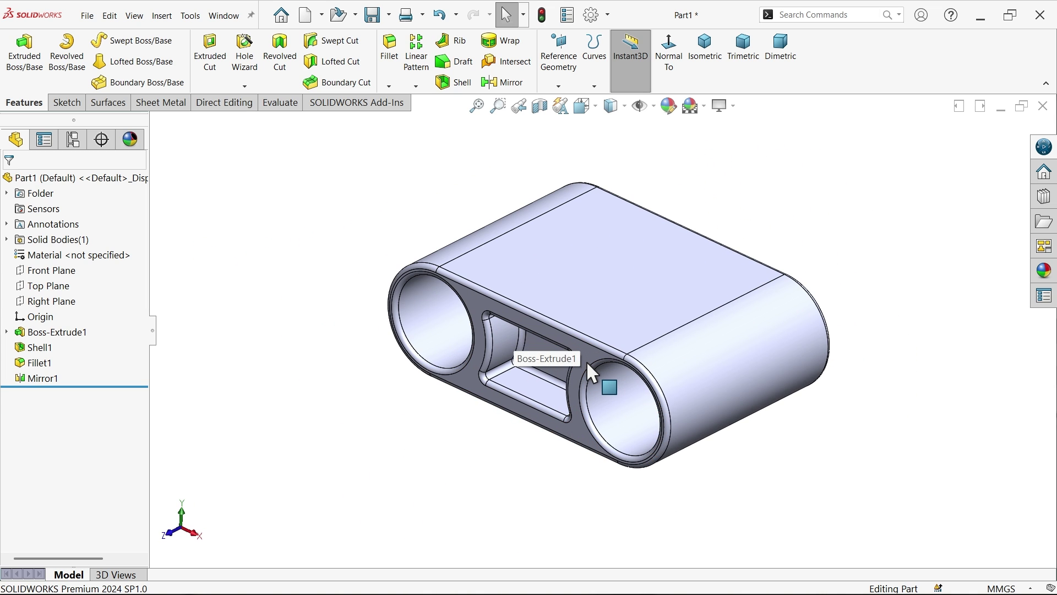
right_click(103, 257)
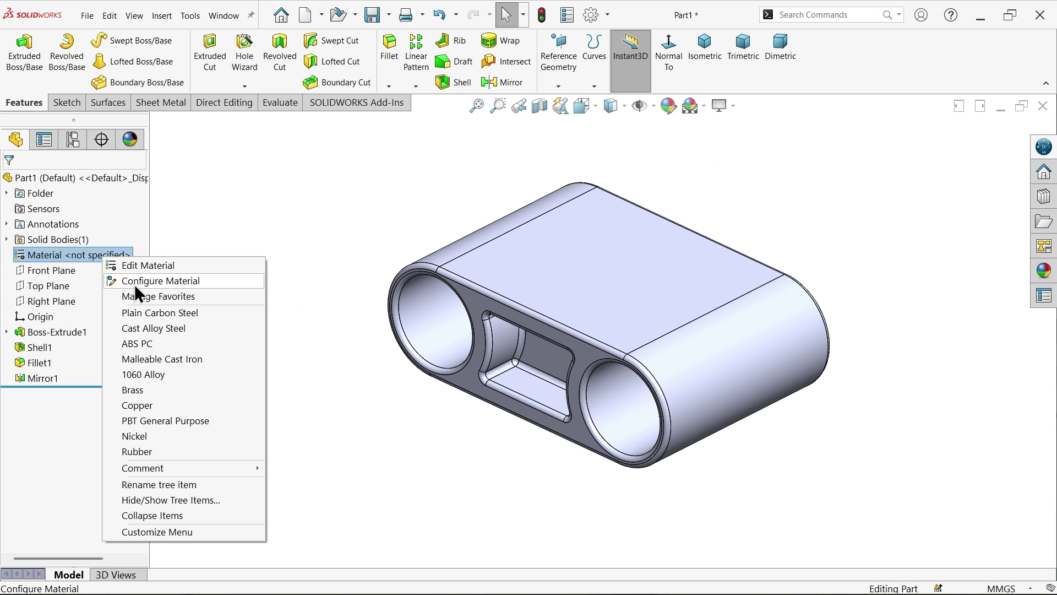
left_click(164, 313)
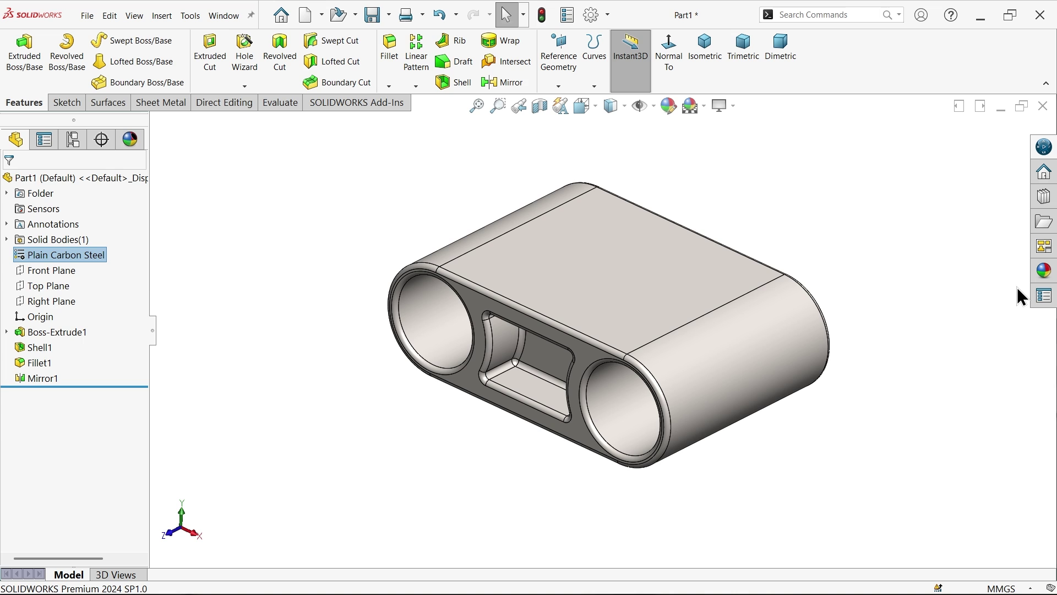
scroll(661, 365, "down", 1)
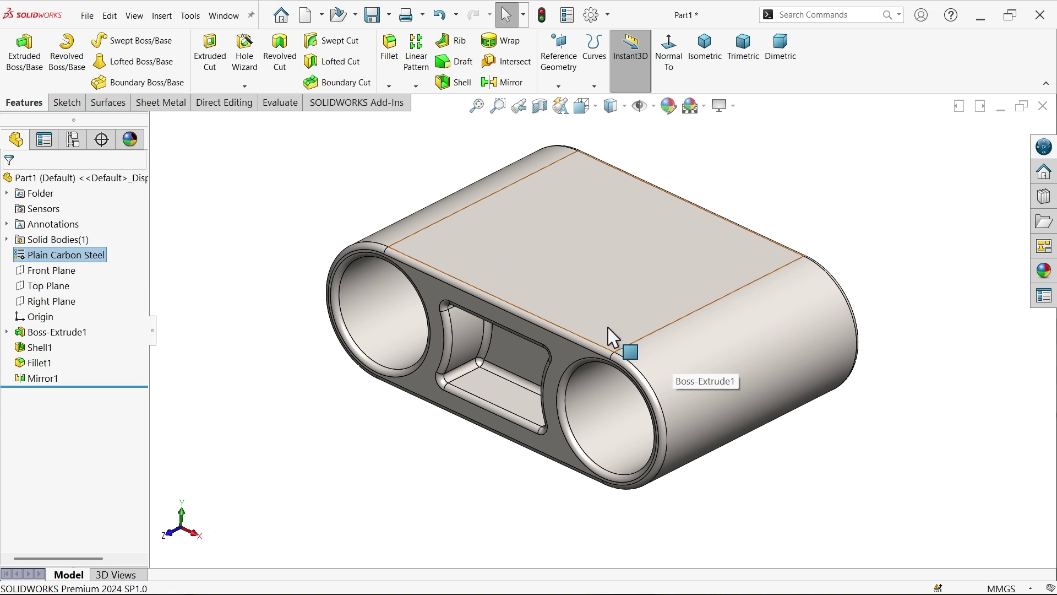
Give the Fillet1 faces a red appearance, then show the part isometrically with its configuration list.
left_click(33, 363)
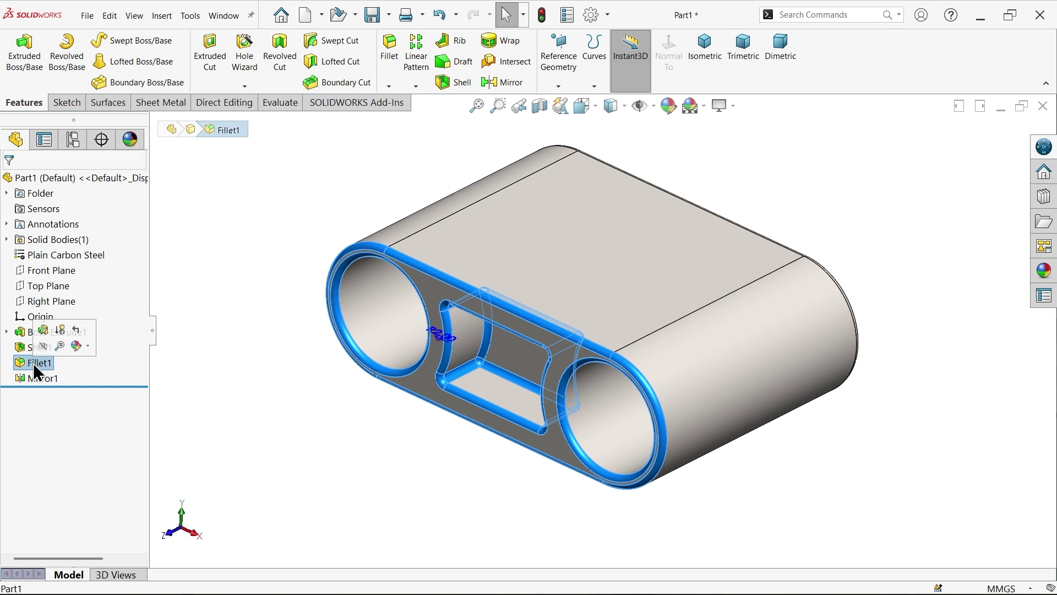
left_click(669, 105)
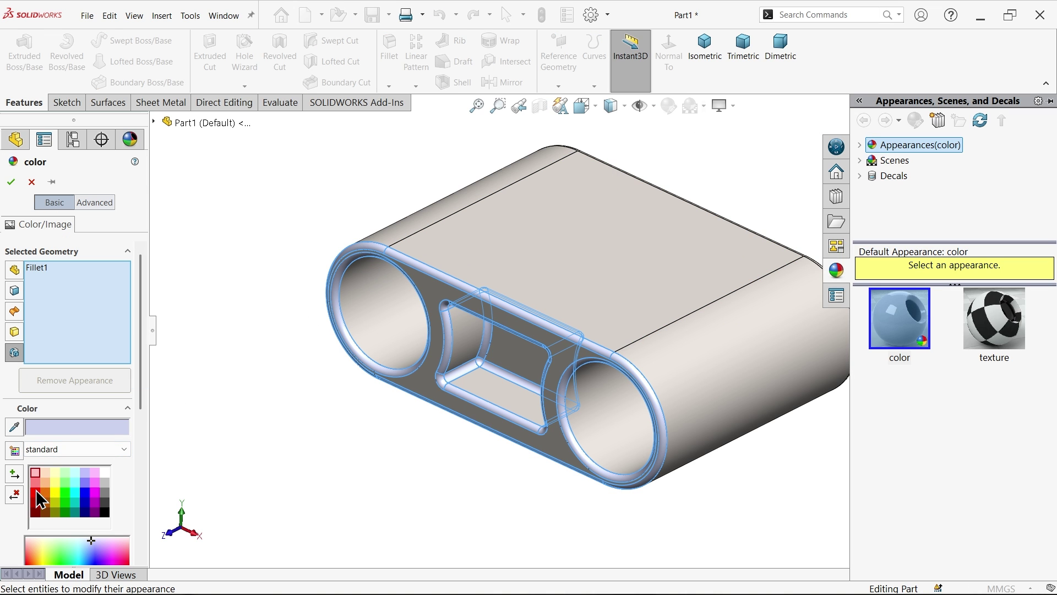
left_click(35, 490)
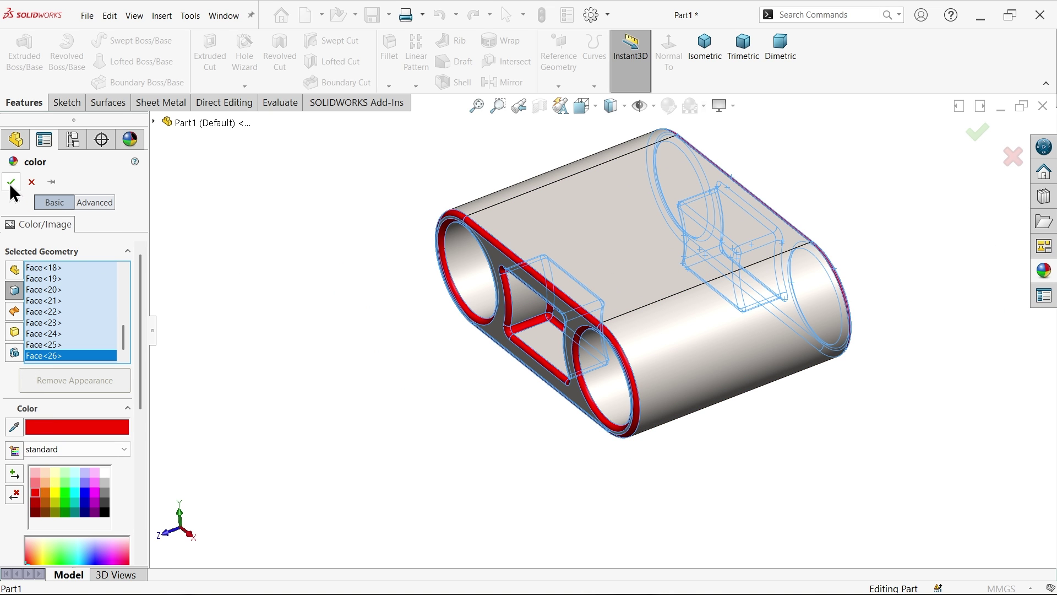
left_click(11, 183)
key("ctrl+7")
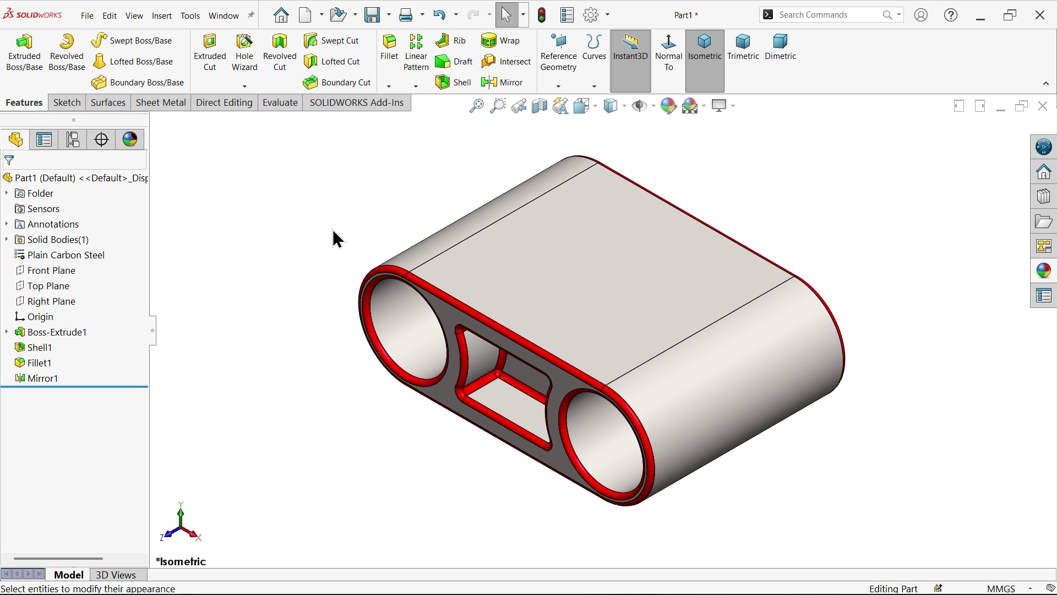
left_click(74, 140)
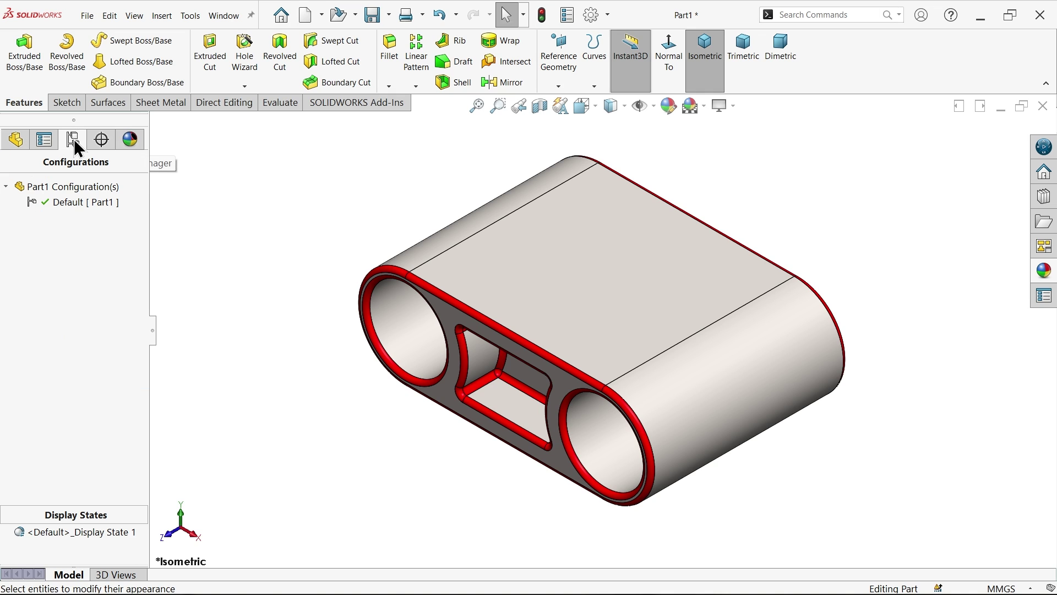
Add a configuration named Phase2 alongside Default and check it in the tree.
right_click(69, 203)
left_click(72, 189)
right_click(71, 189)
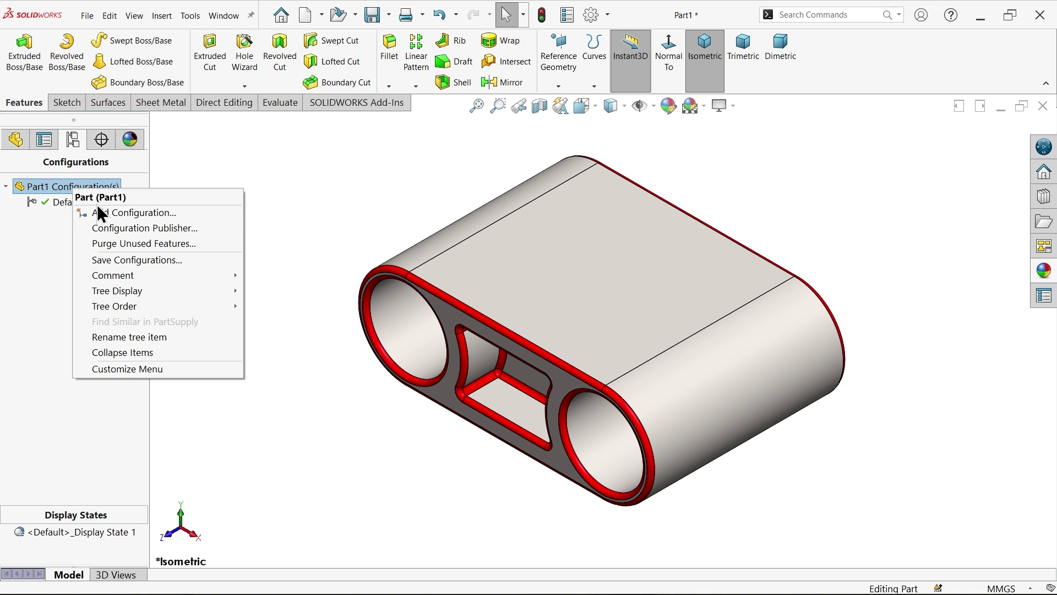
left_click(123, 212)
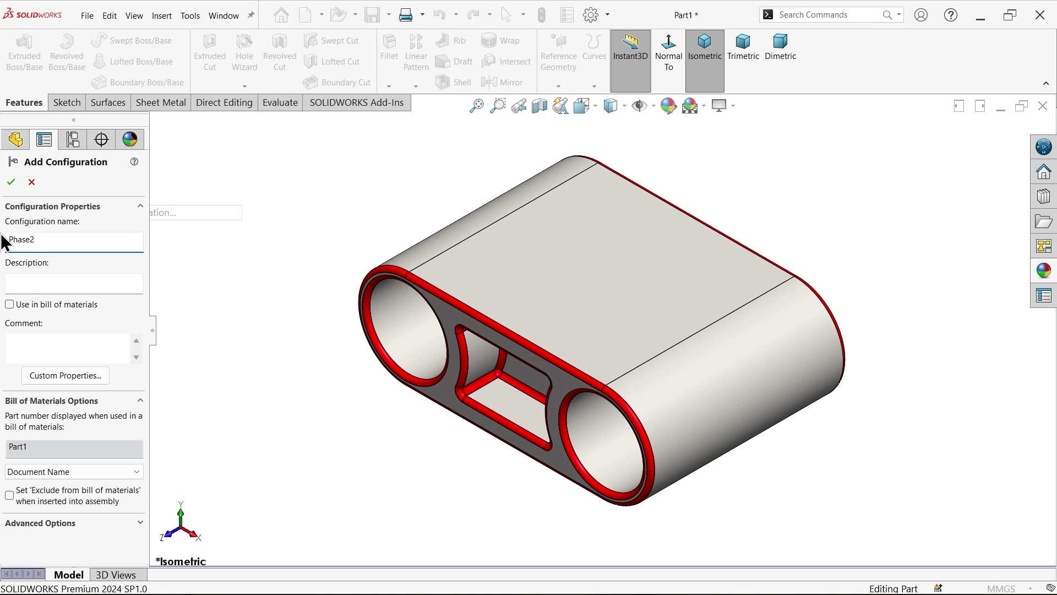
left_click(11, 182)
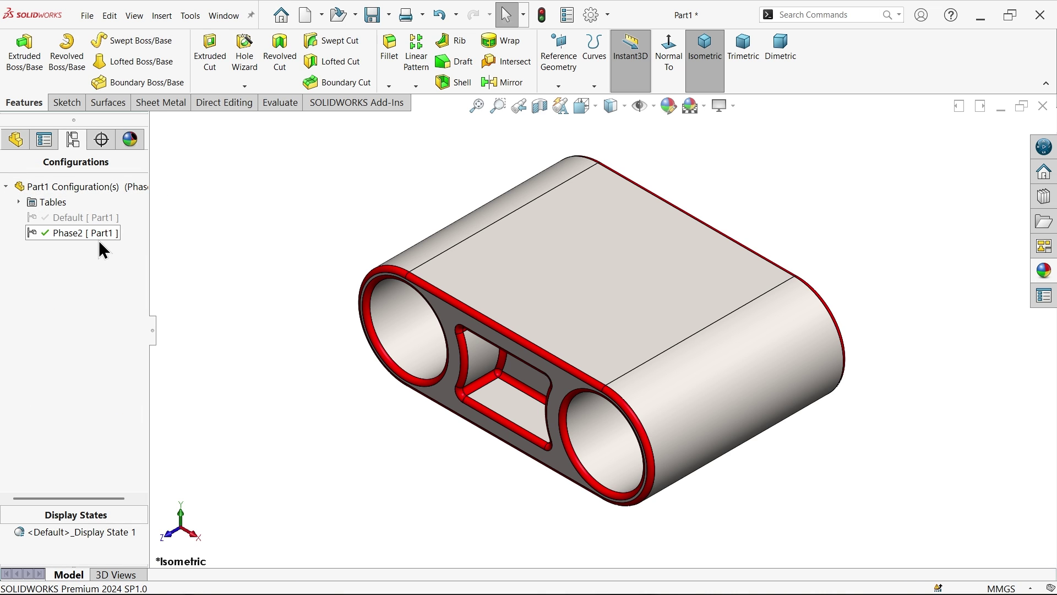
left_click(15, 141)
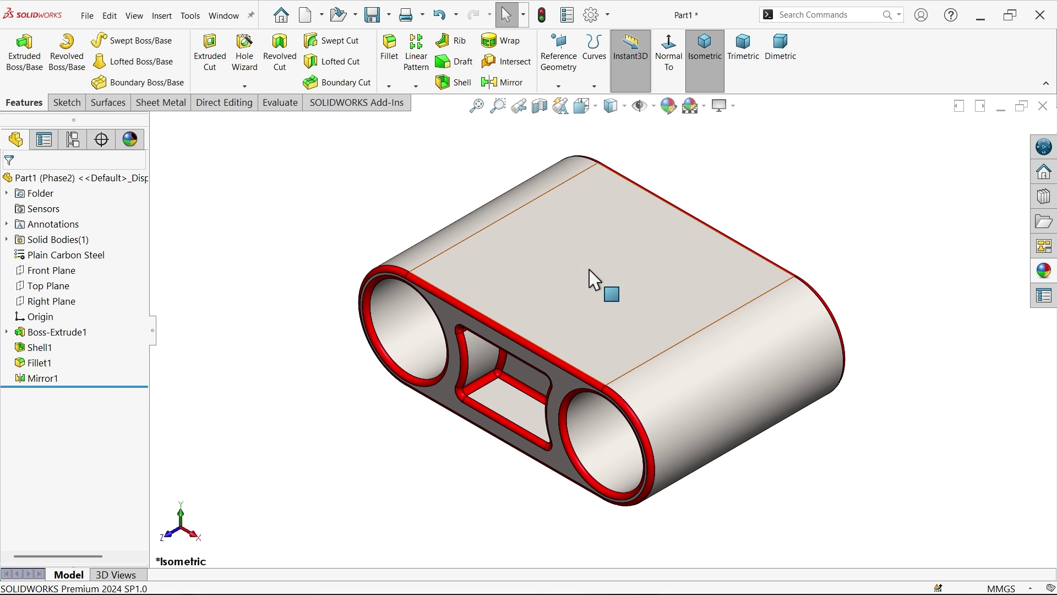
left_click(72, 142)
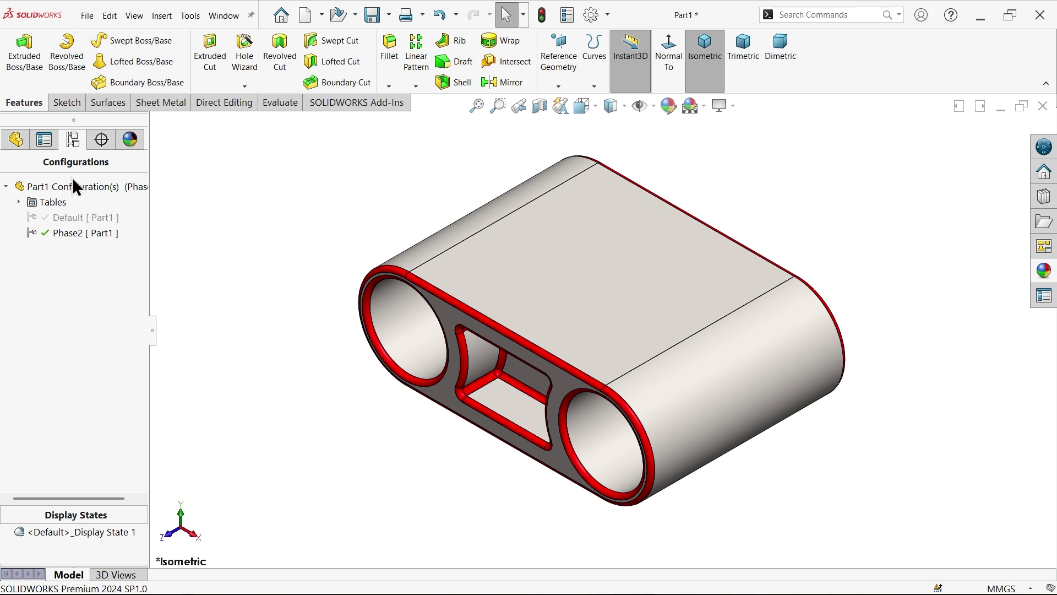
Activate the Default configuration and sketch a Ø35 circle at the origin on the top face.
double_click(66, 217)
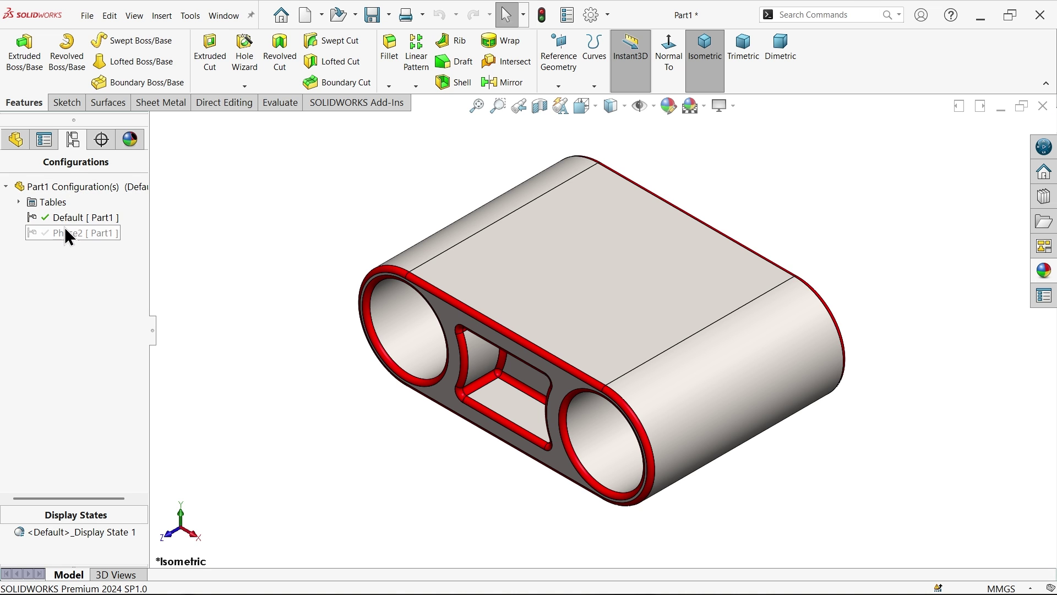
left_click(17, 142)
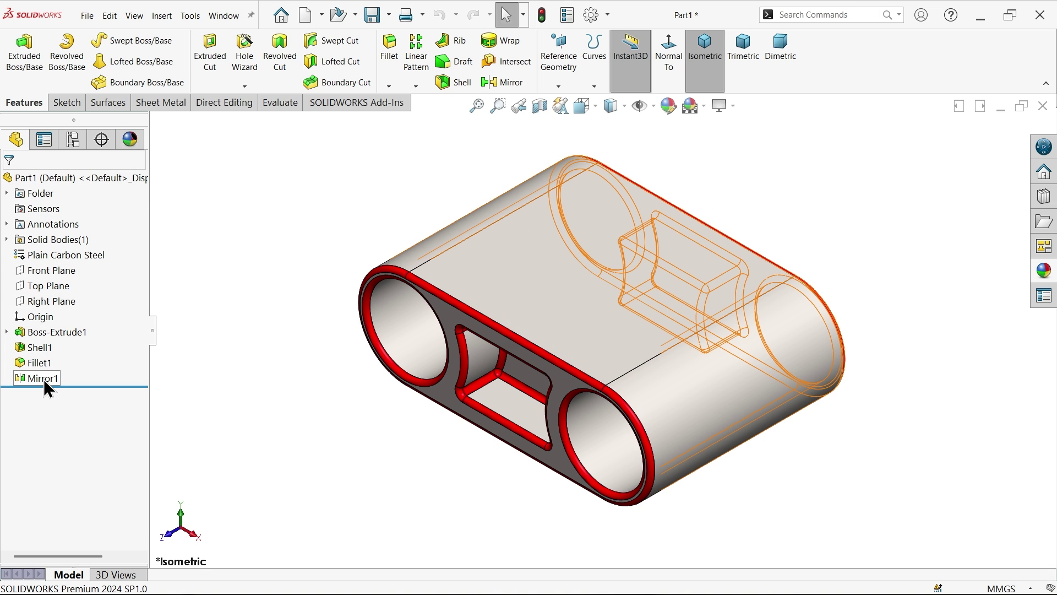
left_click(603, 292)
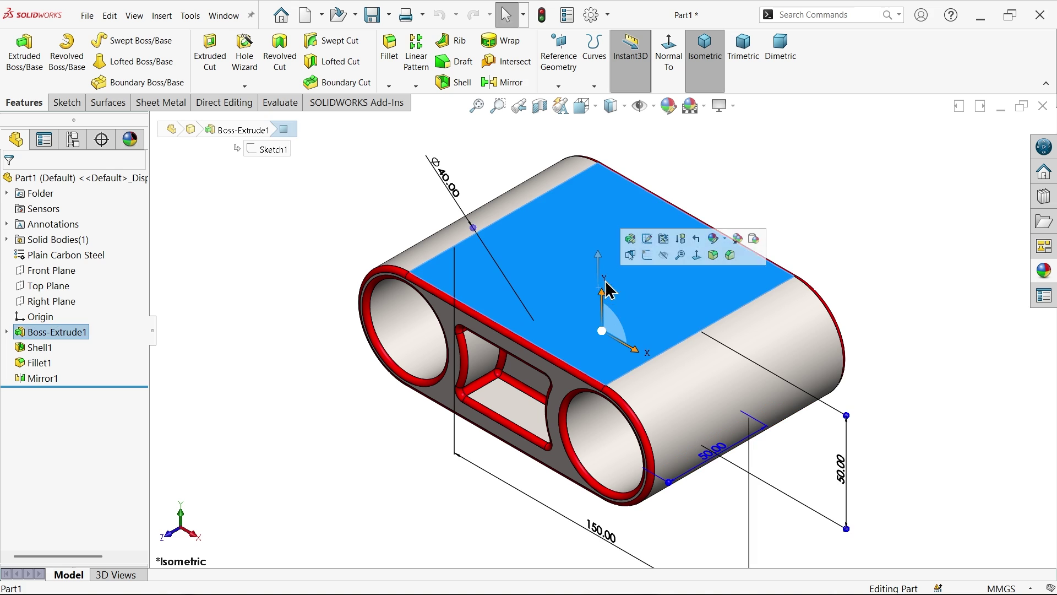
left_click(647, 255)
left_click(118, 41)
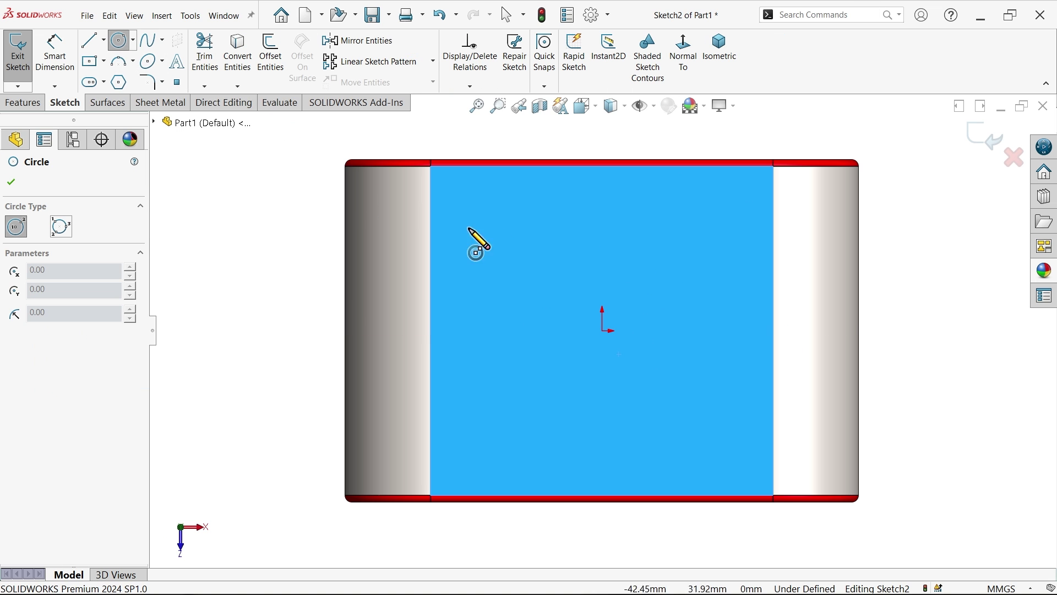
left_click(603, 330)
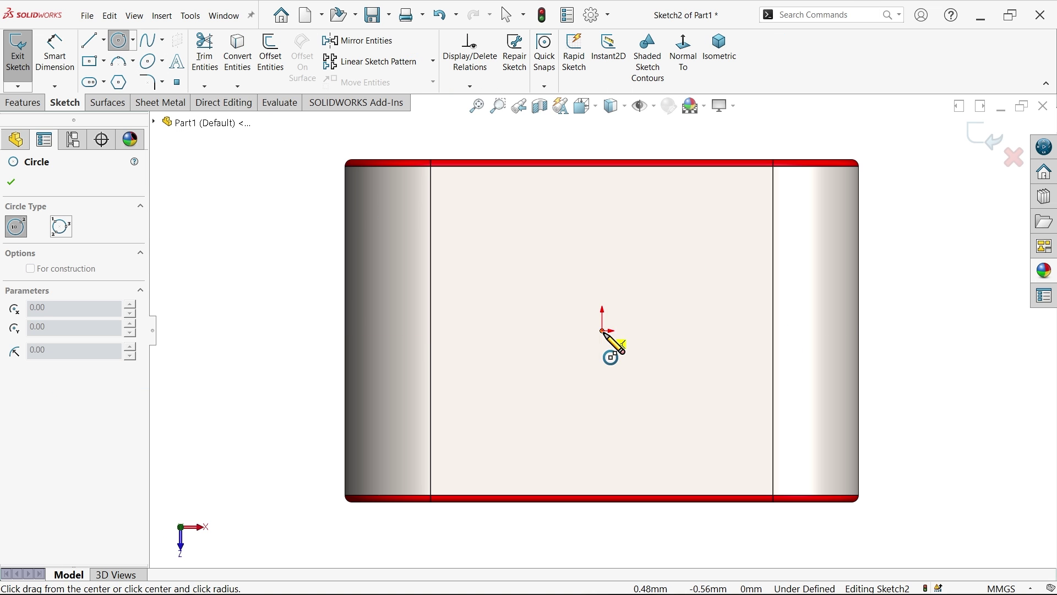
left_click(559, 327)
left_click(54, 55)
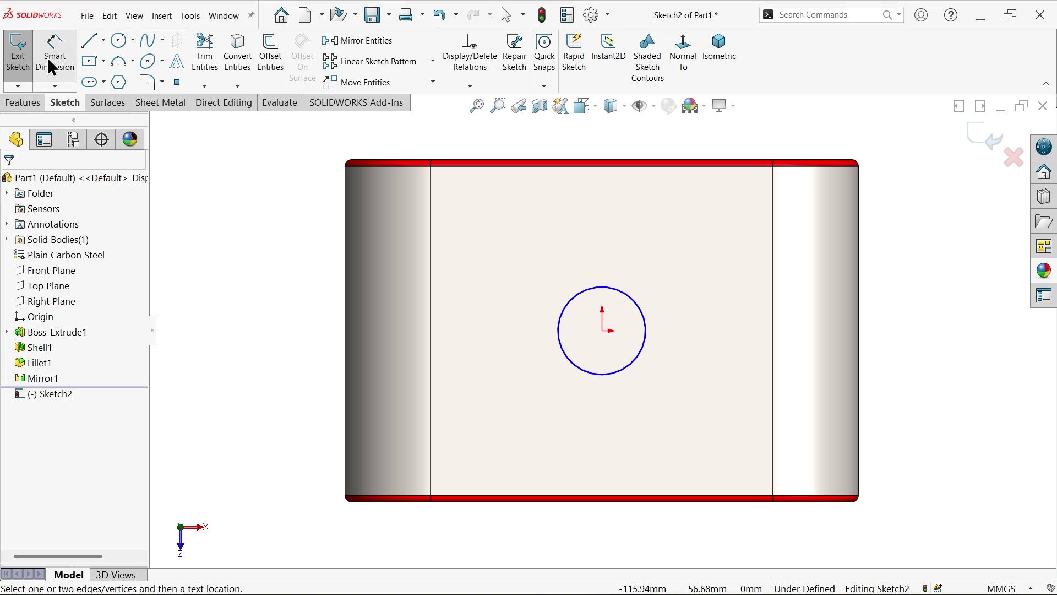
left_click(558, 327)
left_click(523, 303)
type("35")
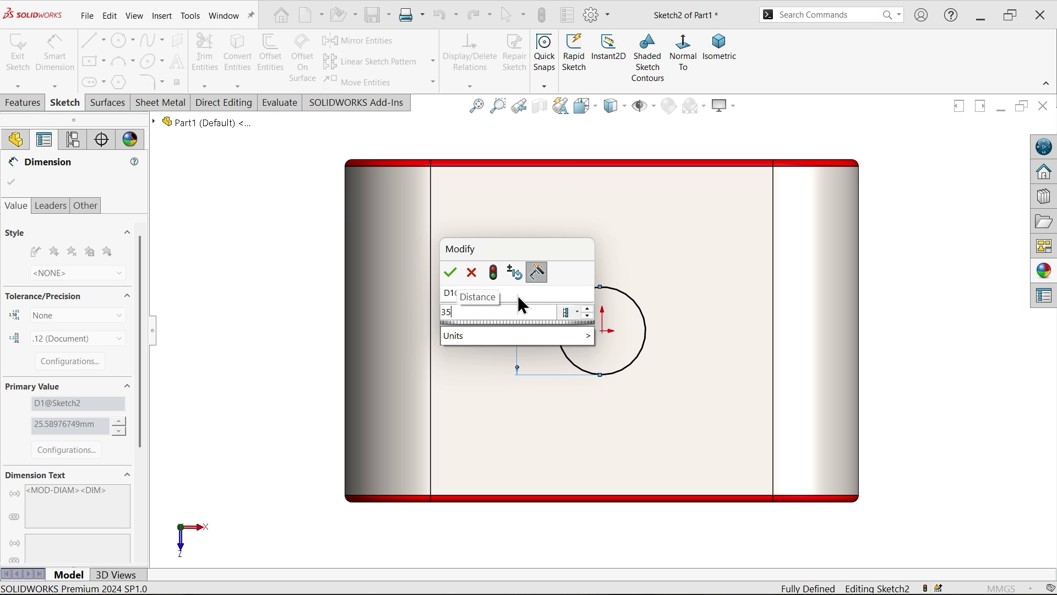
key("Return")
Cut the Ø35 circle from the top face Up To Surface at the bottom face.
left_click(40, 103)
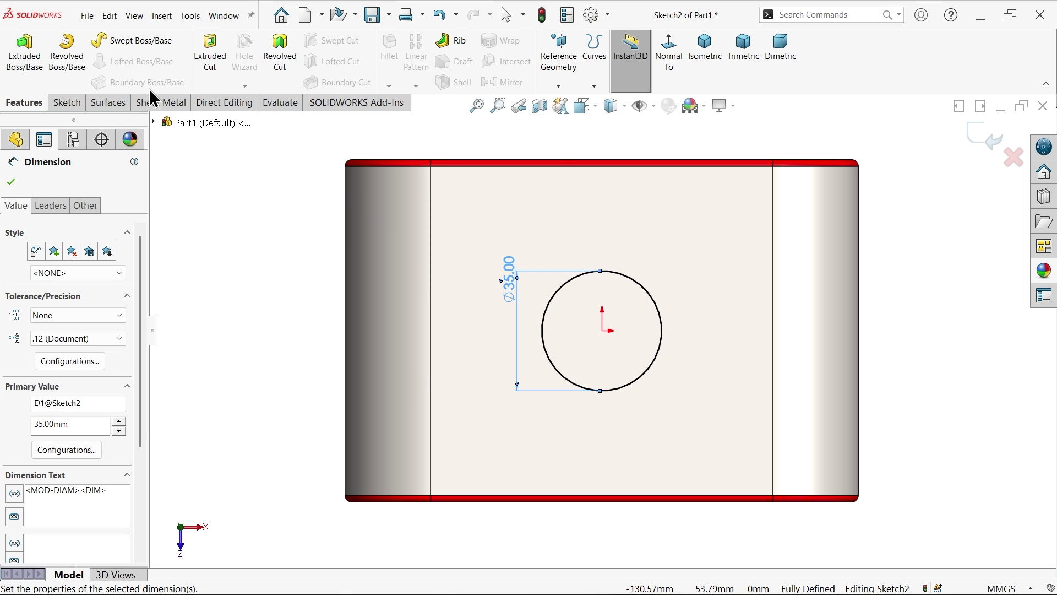
left_click(210, 60)
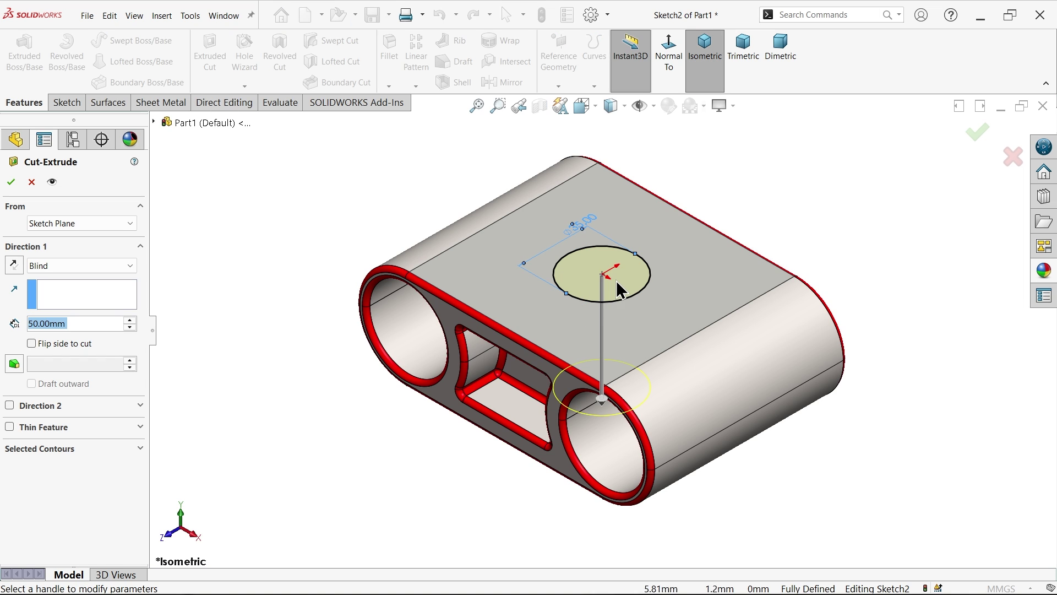
left_click(59, 268)
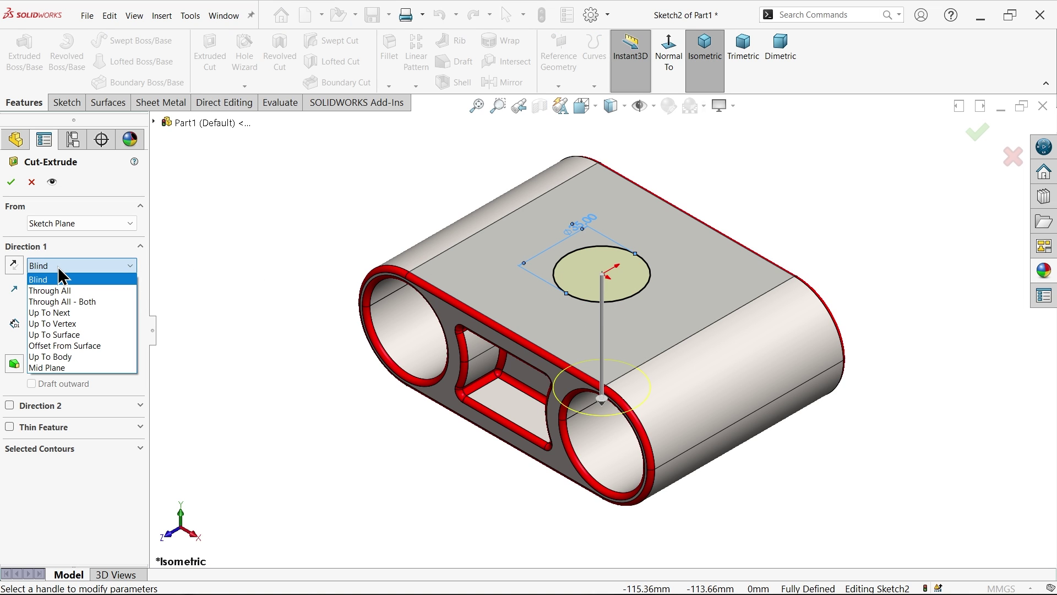
left_click(61, 290)
left_click(60, 266)
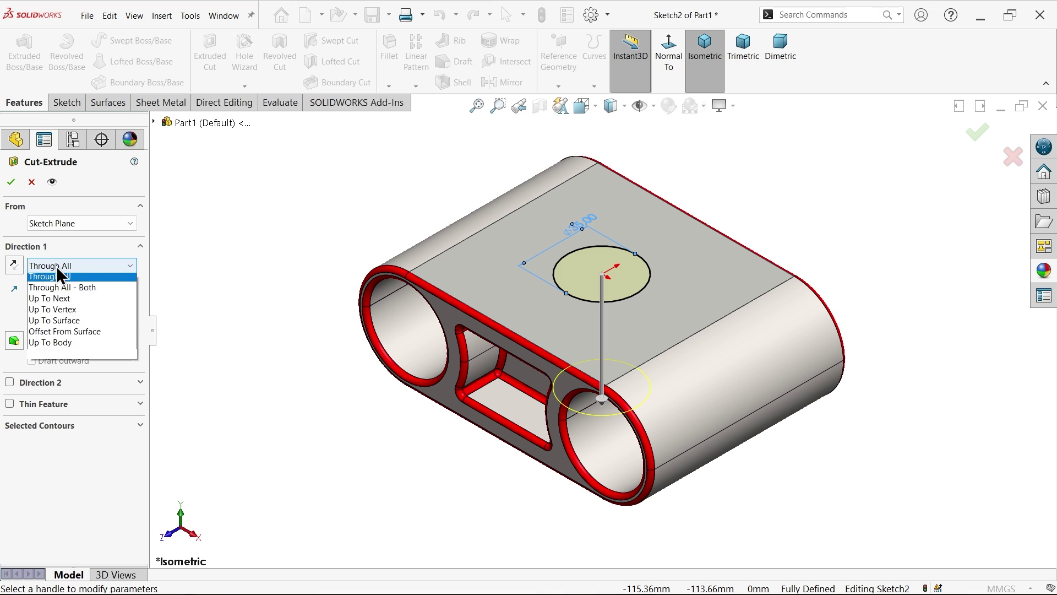
left_click(69, 335)
middle_click_drag(165, 406, 326, 285)
left_click(528, 359)
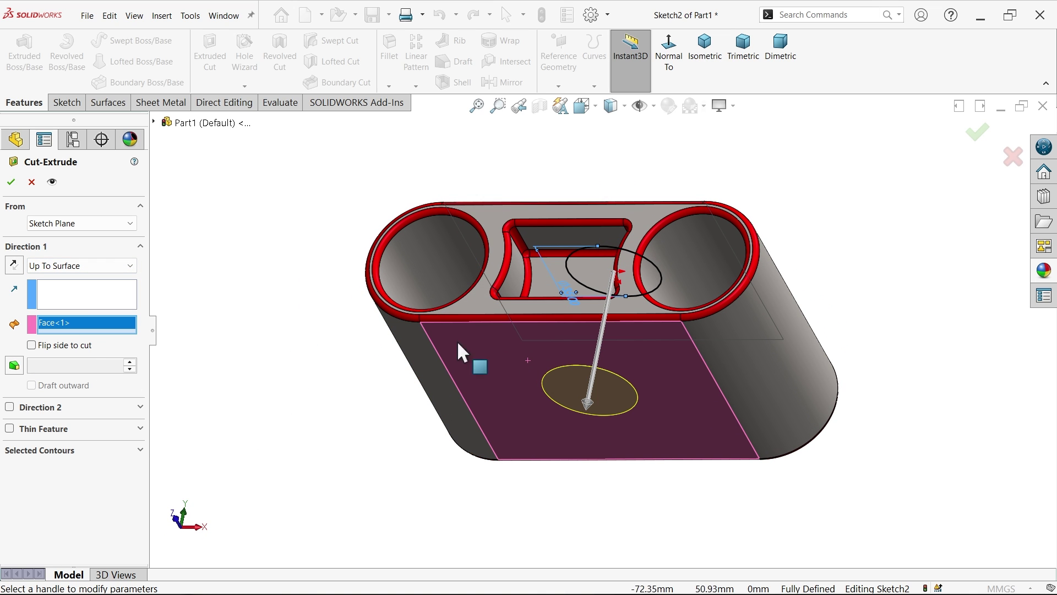
left_click(9, 184)
left_click(704, 60)
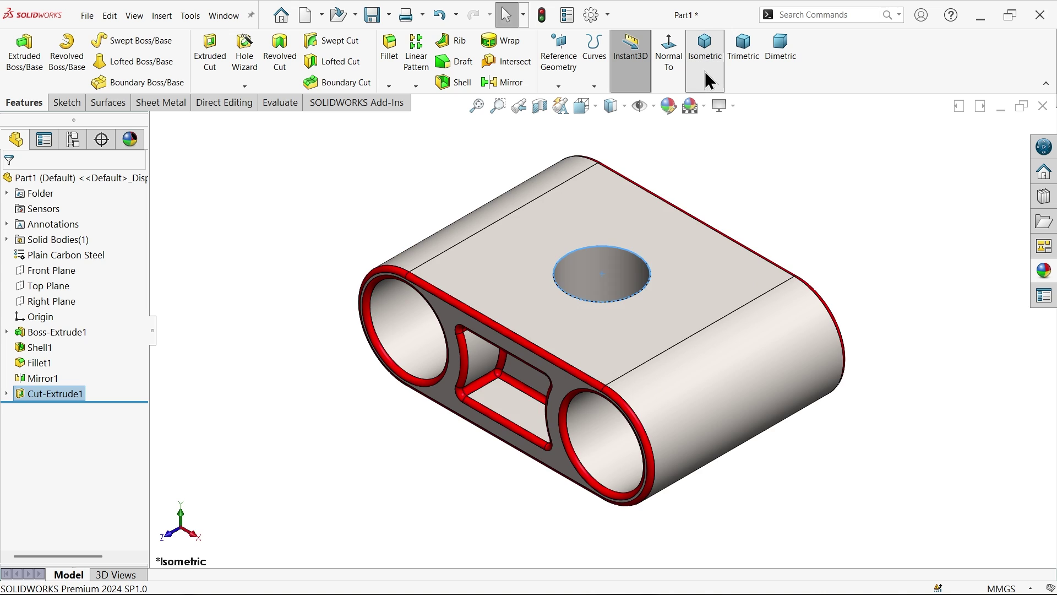
left_click(449, 171)
left_click(71, 140)
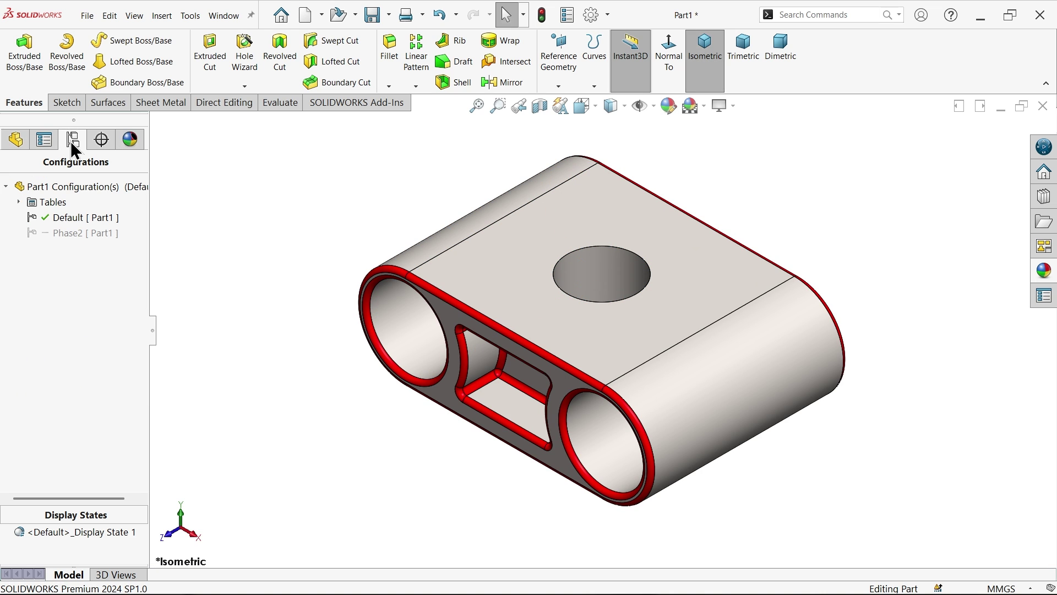
Activate Phase2 and sketch a Ø35 circle centred on the origin of the top face.
double_click(82, 234)
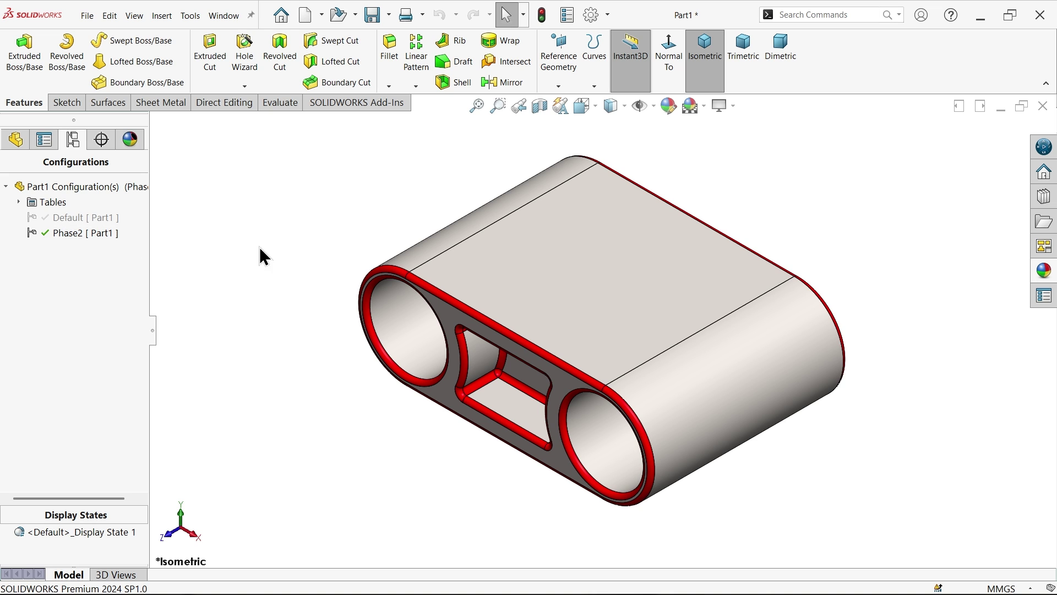
left_click(624, 289)
left_click(657, 242)
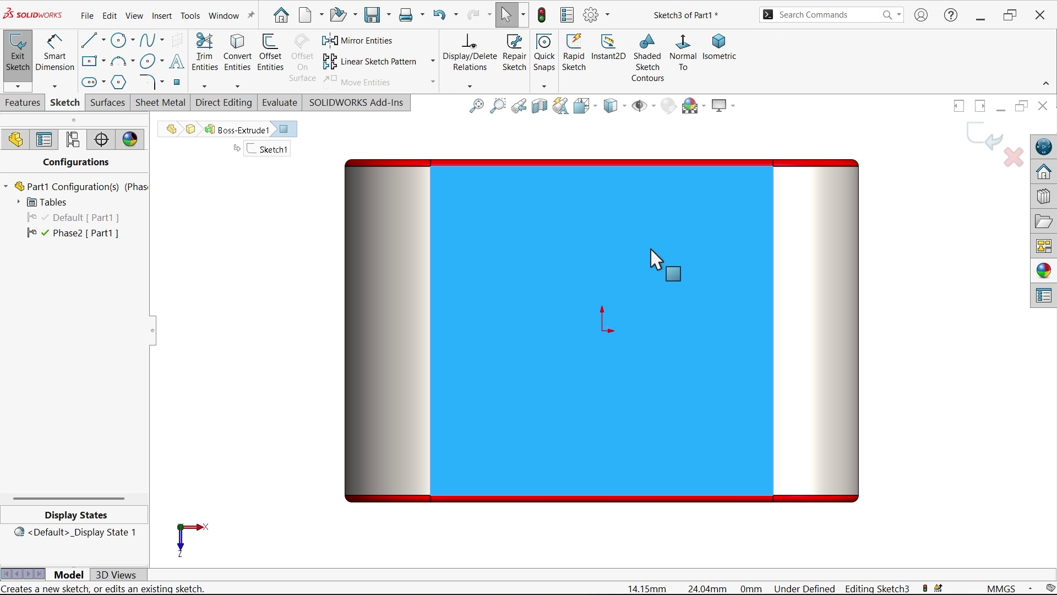
left_click(119, 45)
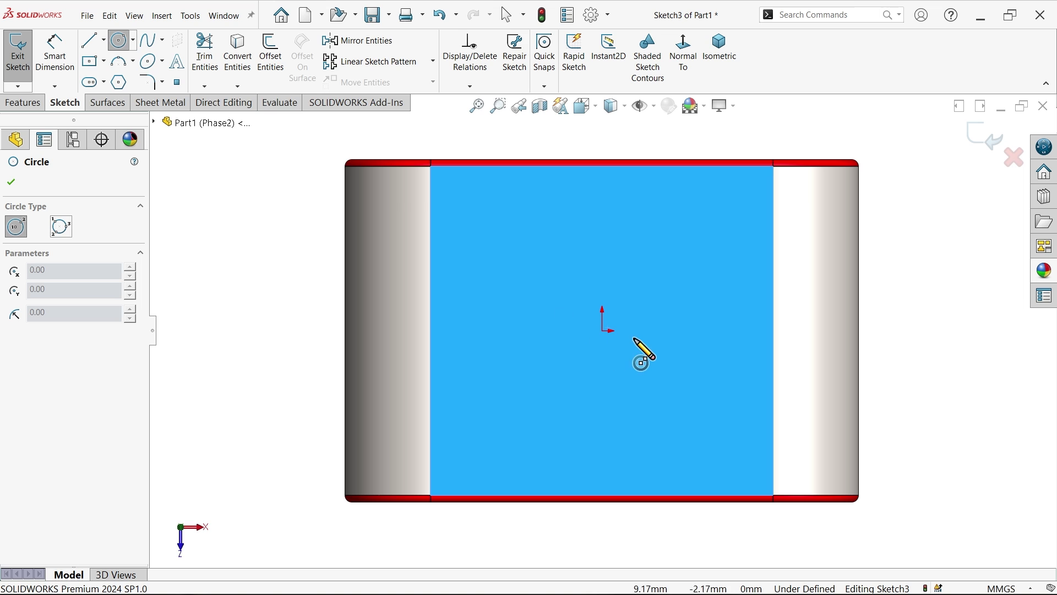
left_click_drag(606, 331, 639, 313)
left_click(55, 55)
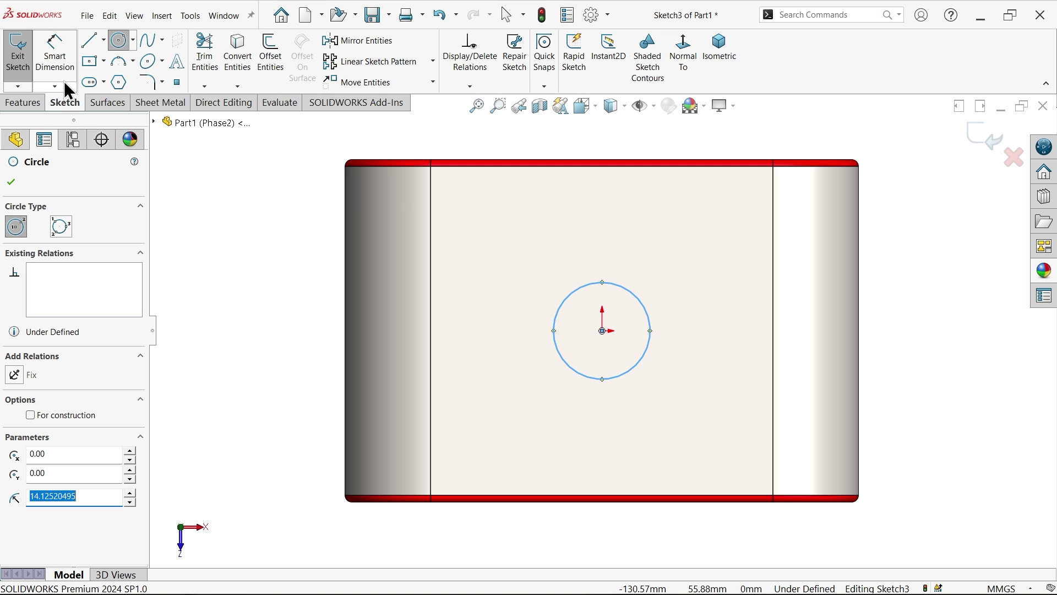
left_click(556, 318)
left_click(528, 334)
type("35")
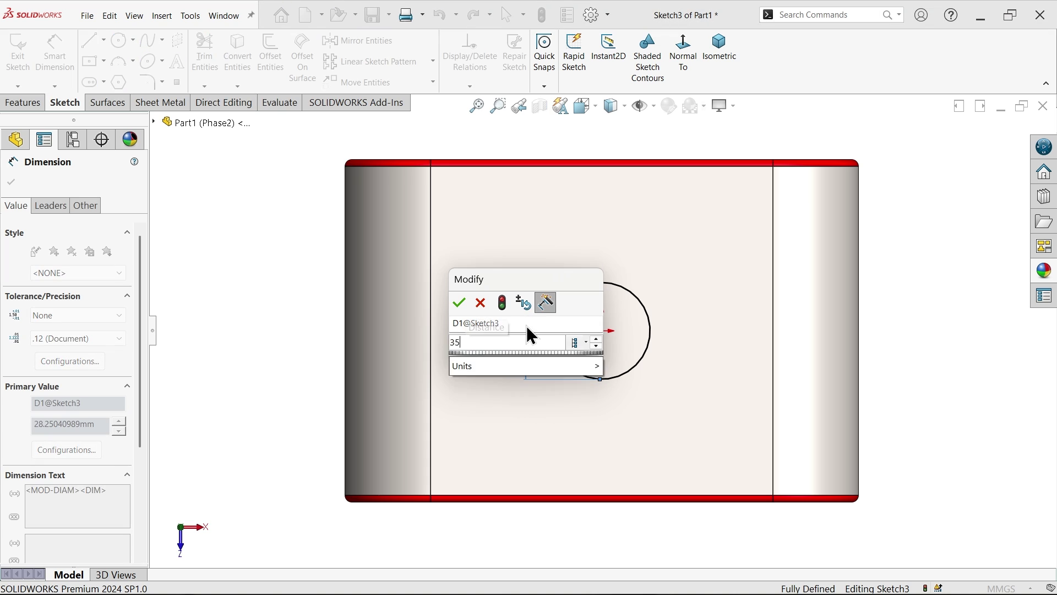
key("Return")
Cut the circle up to the bottom face, discarding an accidental boss extrude.
left_click(22, 103)
left_click(24, 64)
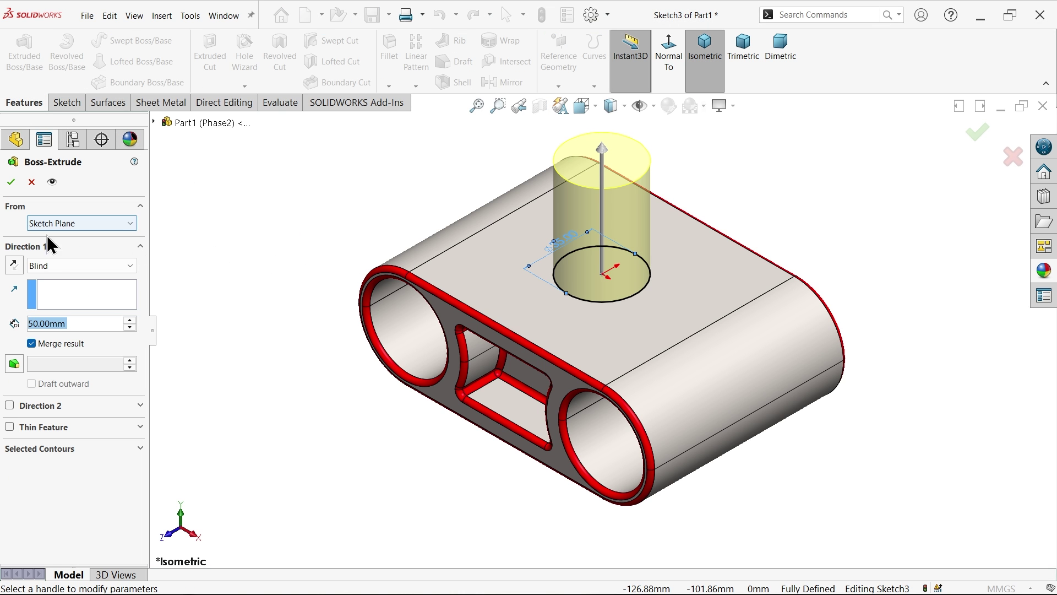
left_click(32, 182)
left_click(210, 55)
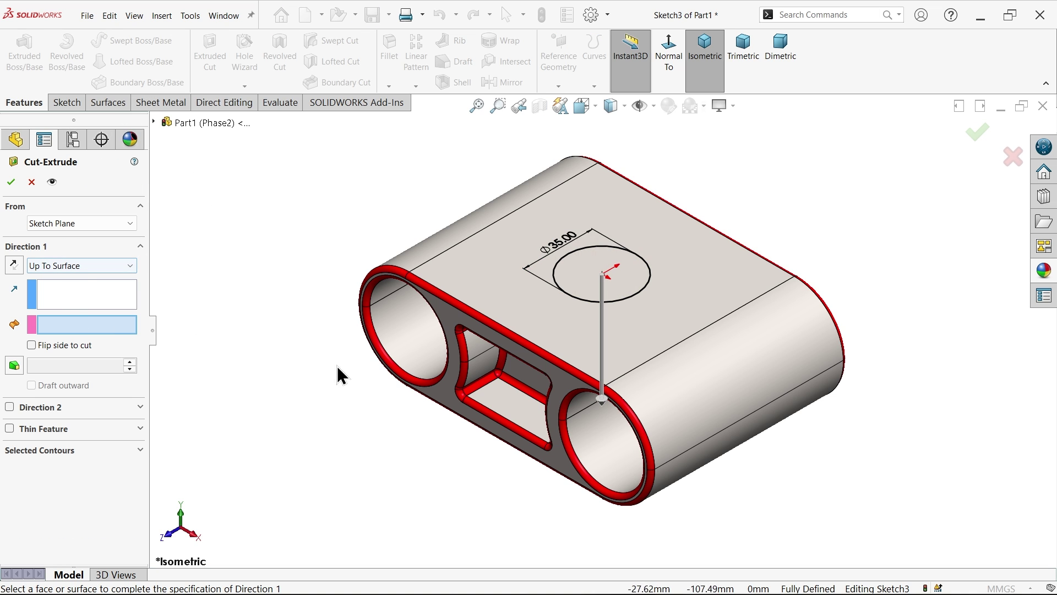
middle_click_drag(337, 366, 505, 360)
left_click(491, 359)
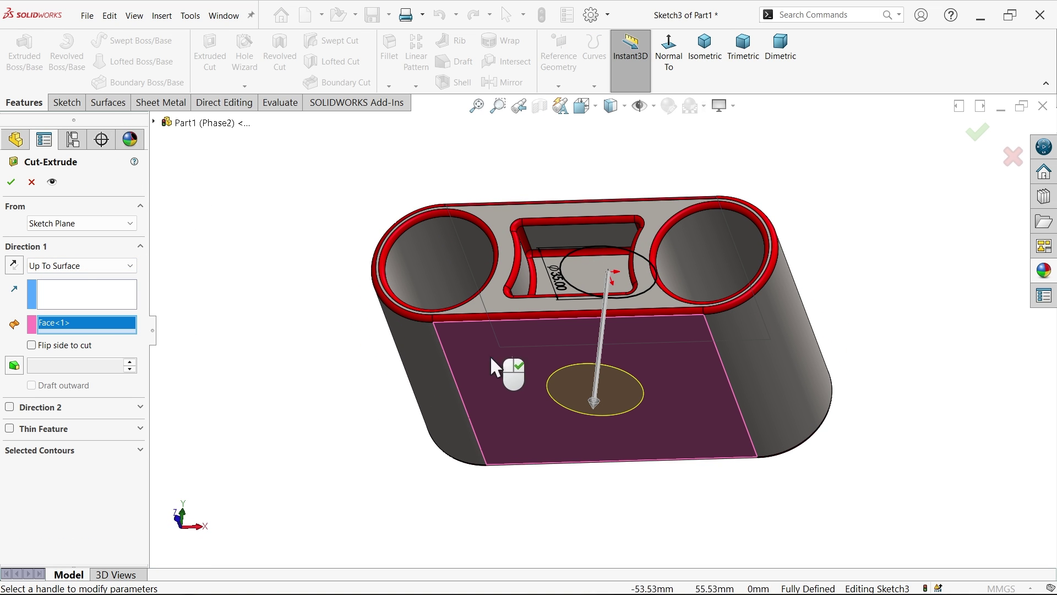
left_click(11, 183)
left_click(696, 78)
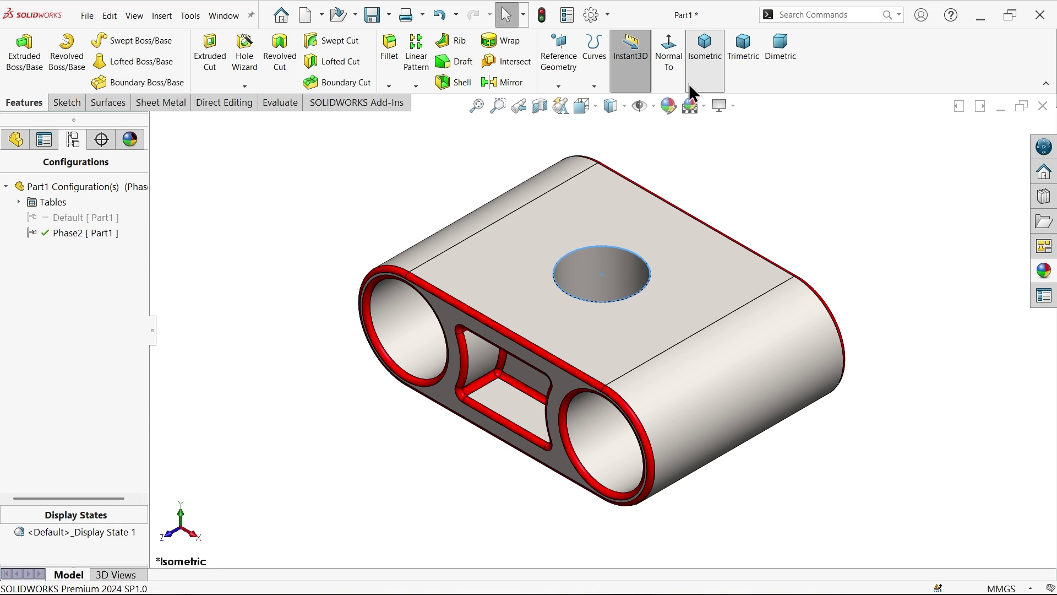
Toggle Default and Phase2 to confirm the hole, then switch to the MODEL MANIA 2025 PHASE2 drawing.
double_click(92, 219)
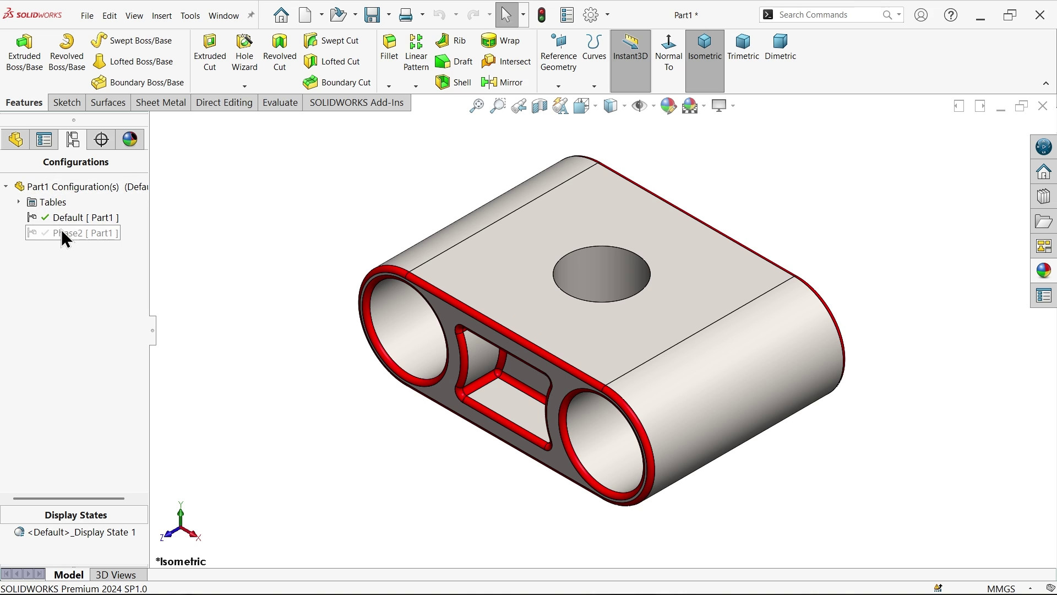
double_click(69, 233)
left_click(16, 139)
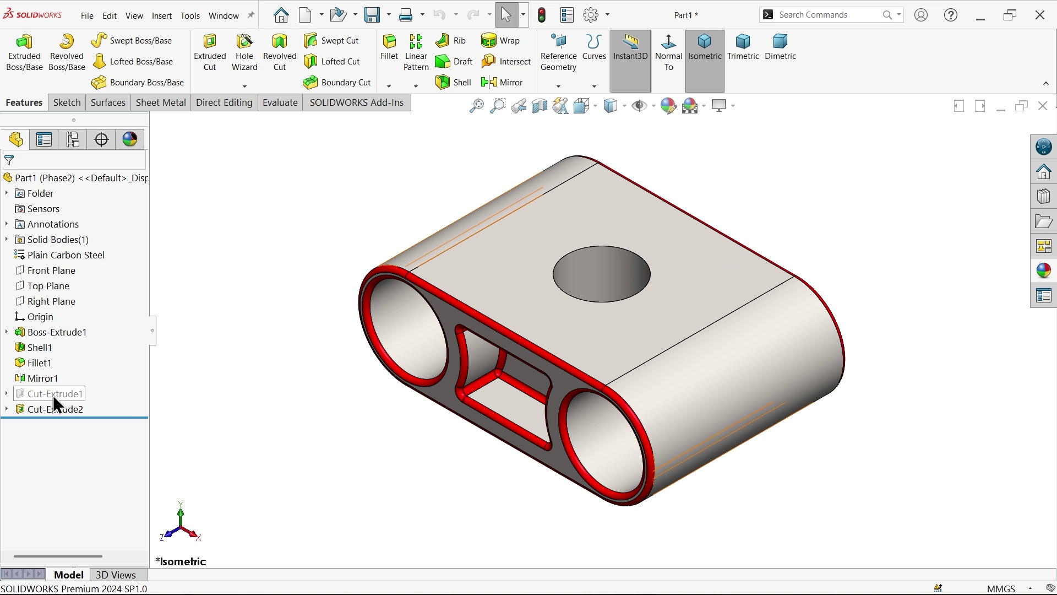
key("alt+Tab")
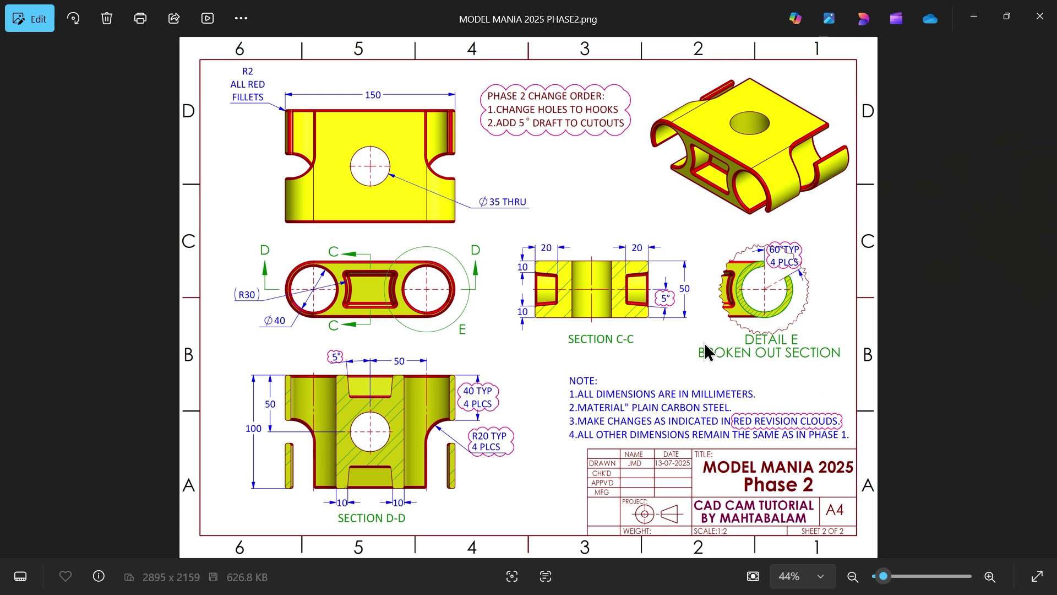
scroll(734, 450, "up", 4)
left_click_drag(651, 420, 577, 391)
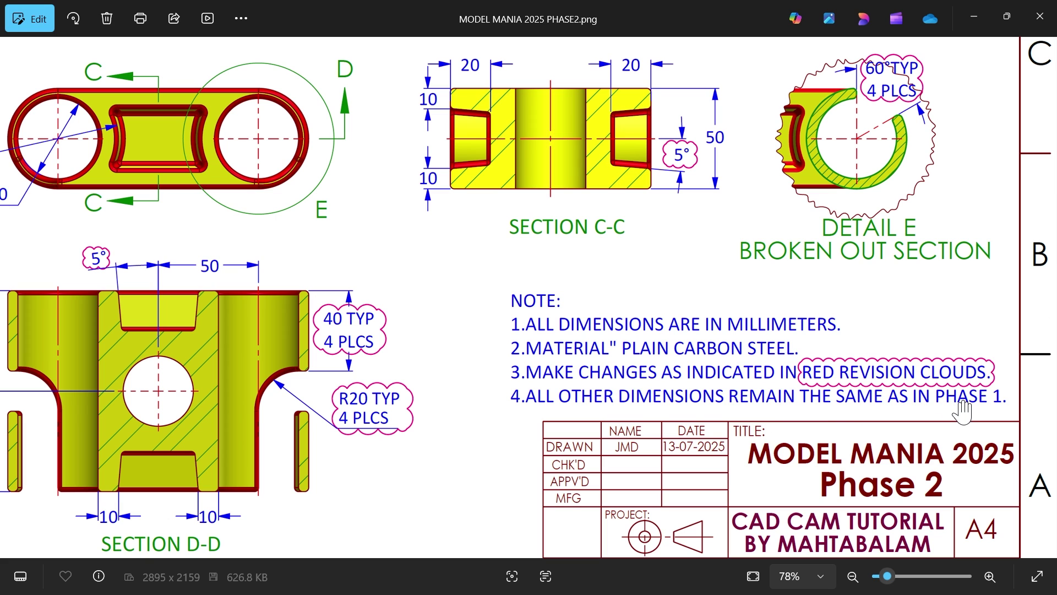
scroll(826, 419, "down", 1)
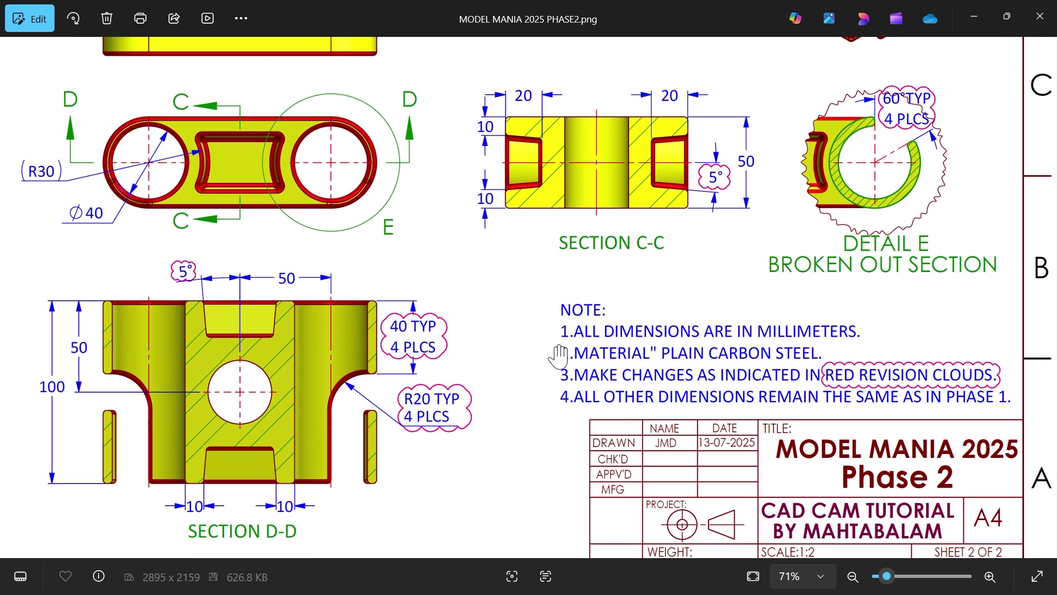
scroll(524, 335, "down", 2)
scroll(513, 332, "down", 1)
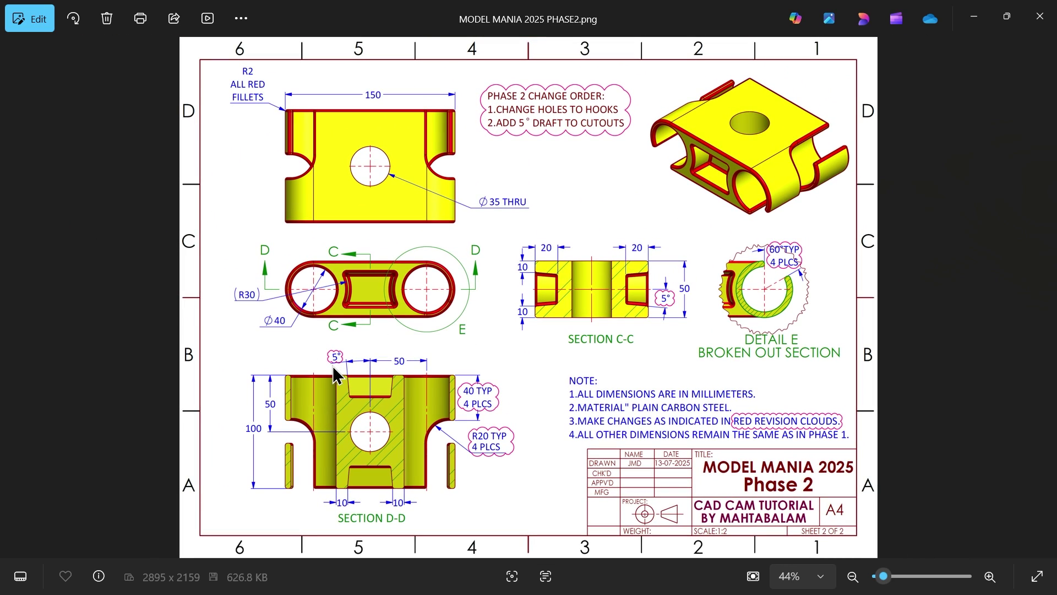
scroll(587, 109, "up", 3)
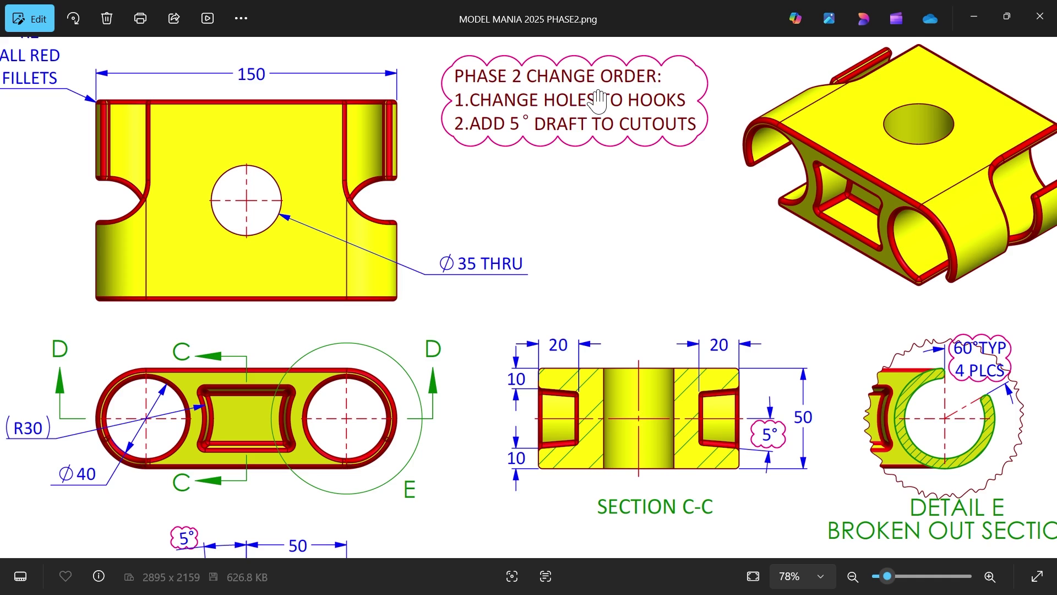
scroll(598, 101, "up", 1)
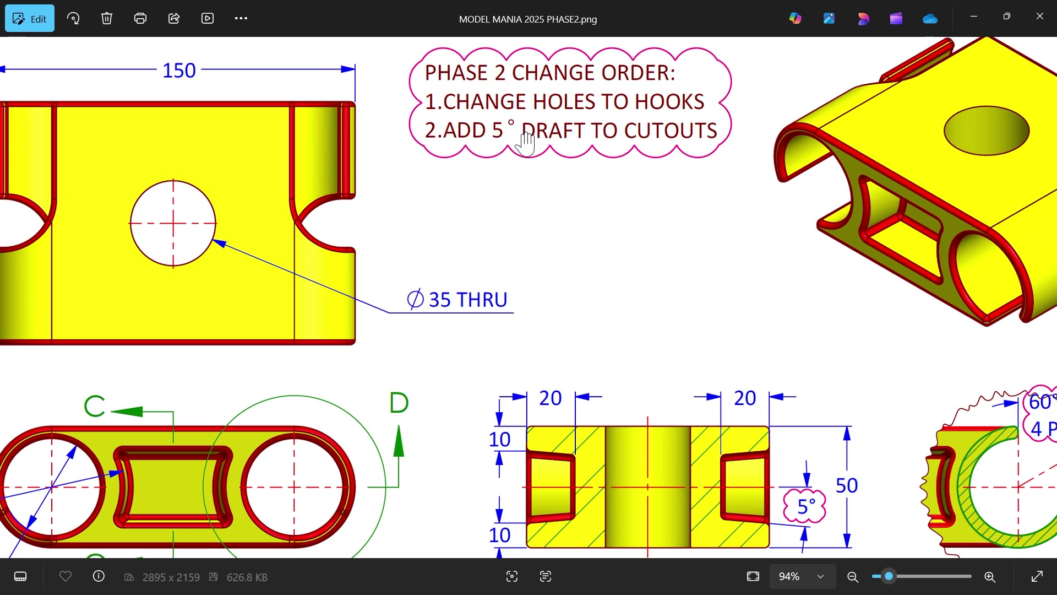
scroll(666, 136, "down", 4)
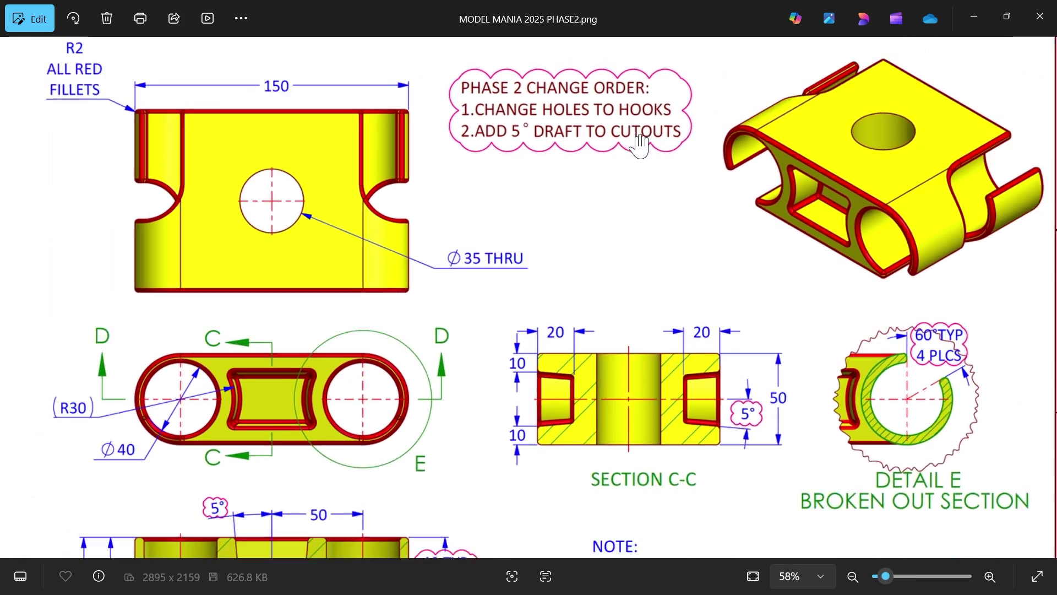
scroll(252, 327, "up", 4)
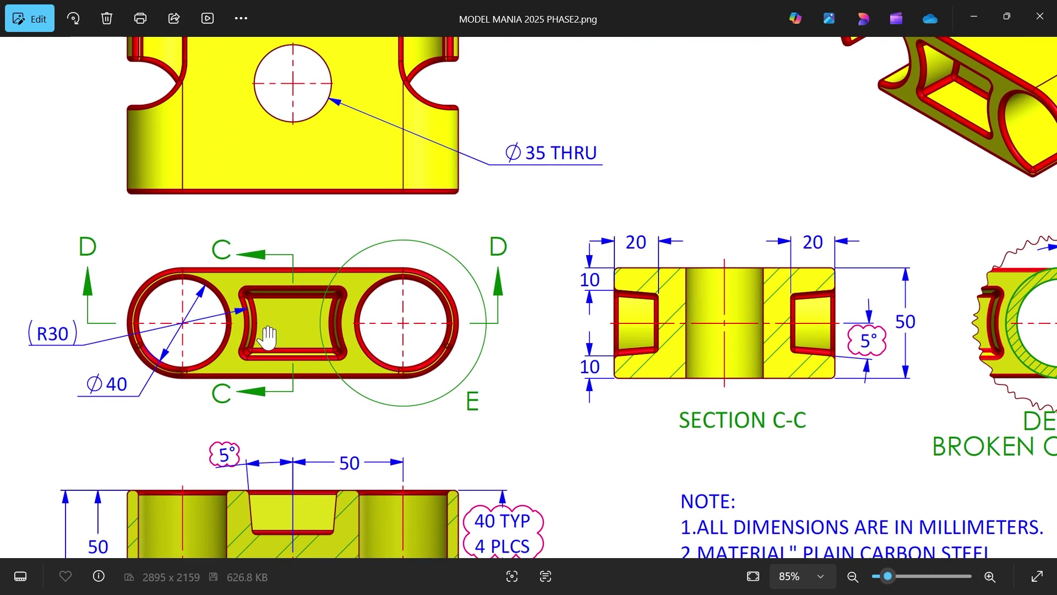
left_click_drag(292, 425, 331, 184)
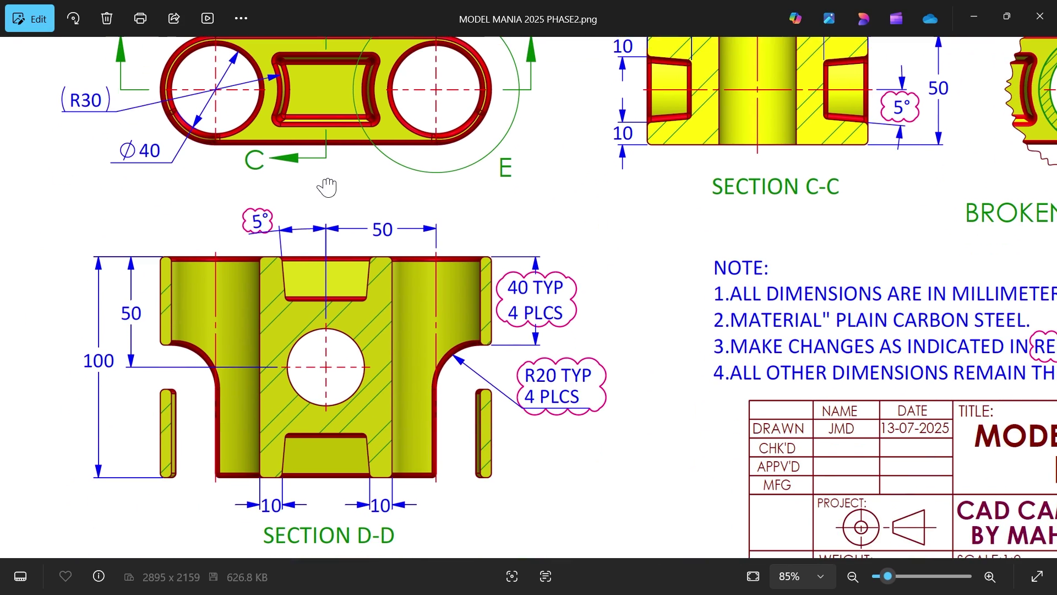
scroll(342, 306, "up", 1)
scroll(339, 304, "up", 1)
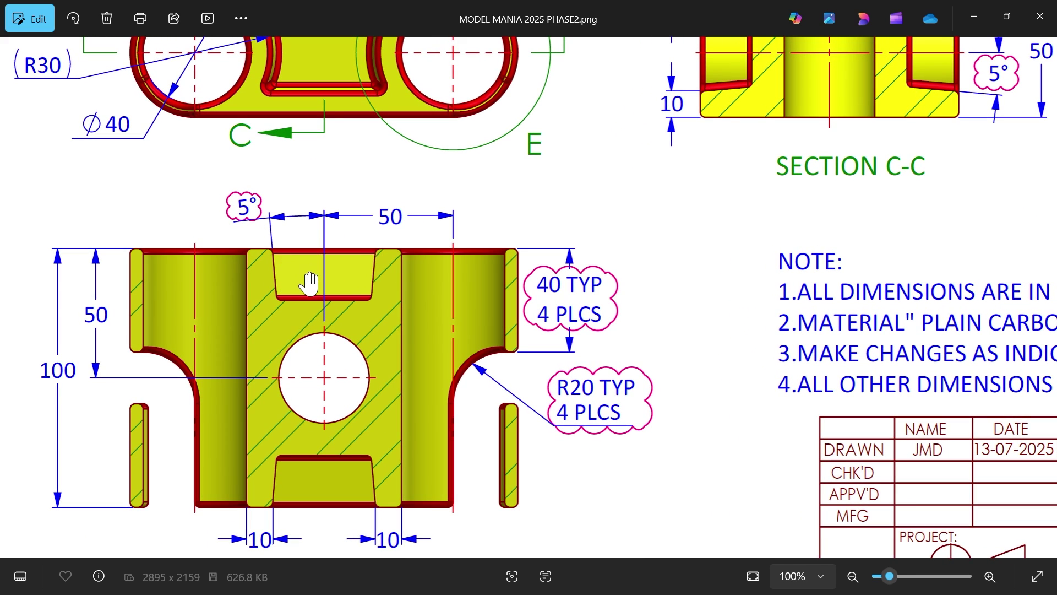
left_click_drag(630, 212, 413, 299)
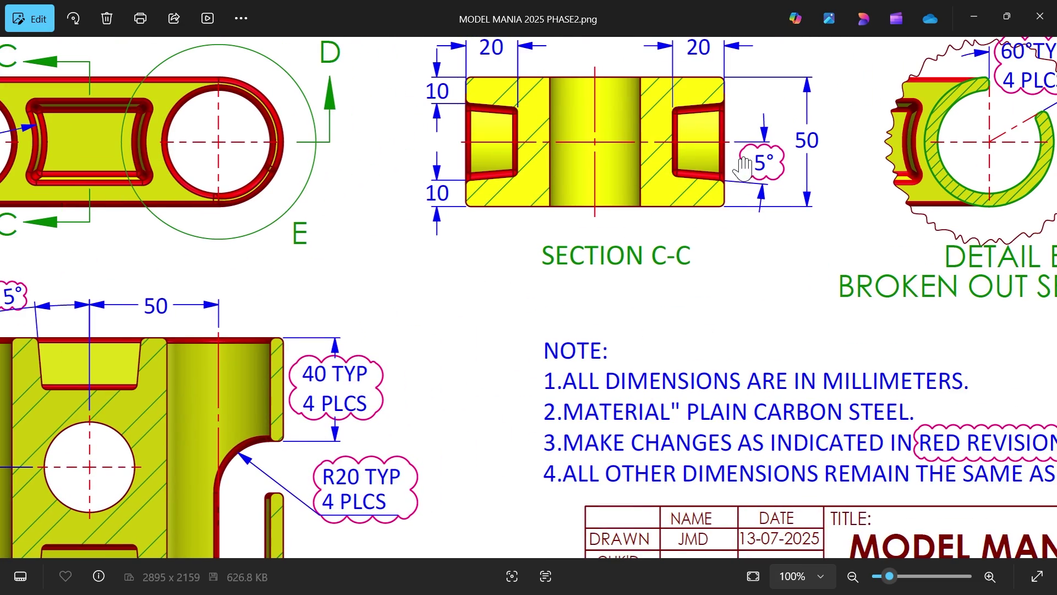
scroll(464, 322, "down", 3)
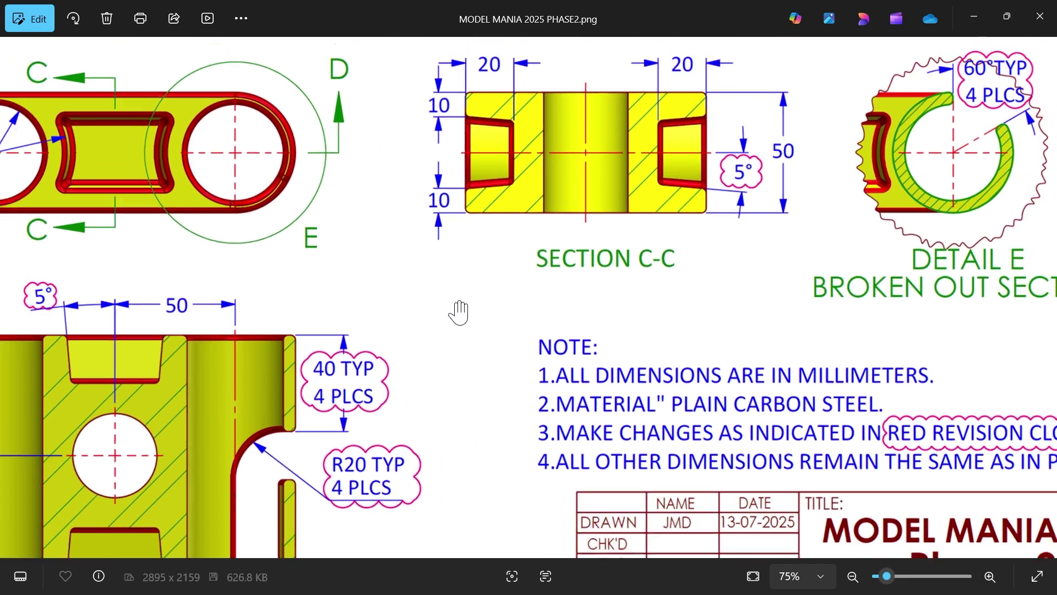
scroll(509, 332, "up", 3)
scroll(509, 332, "up", 3)
scroll(509, 332, "right", 1)
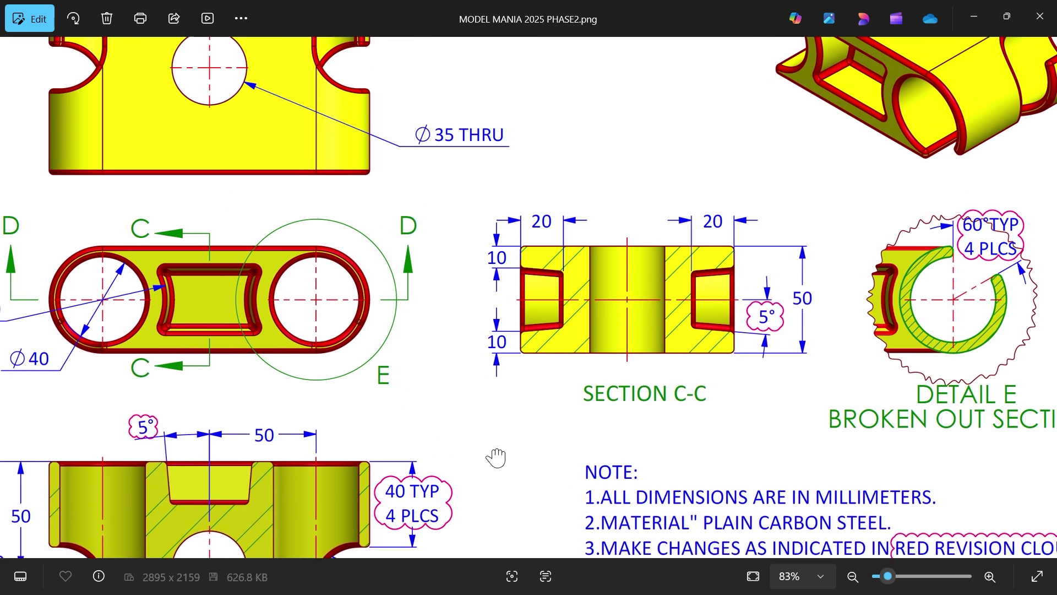
scroll(724, 194, "up", 3)
scroll(725, 193, "right", 2)
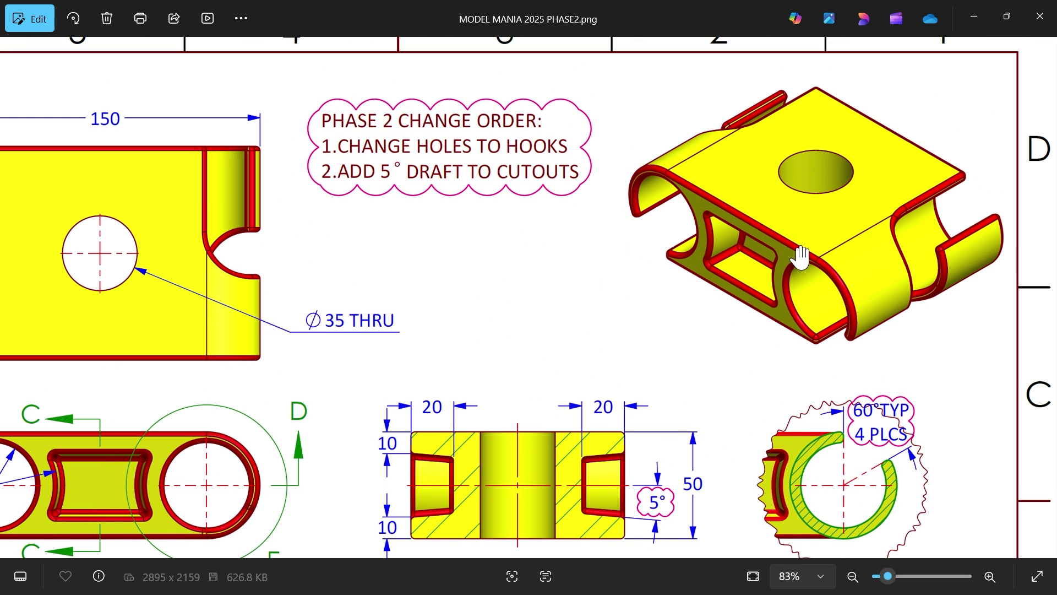
scroll(716, 286, "down", 2)
scroll(545, 316, "up", 2)
scroll(560, 220, "down", 2)
scroll(560, 220, "left", 1)
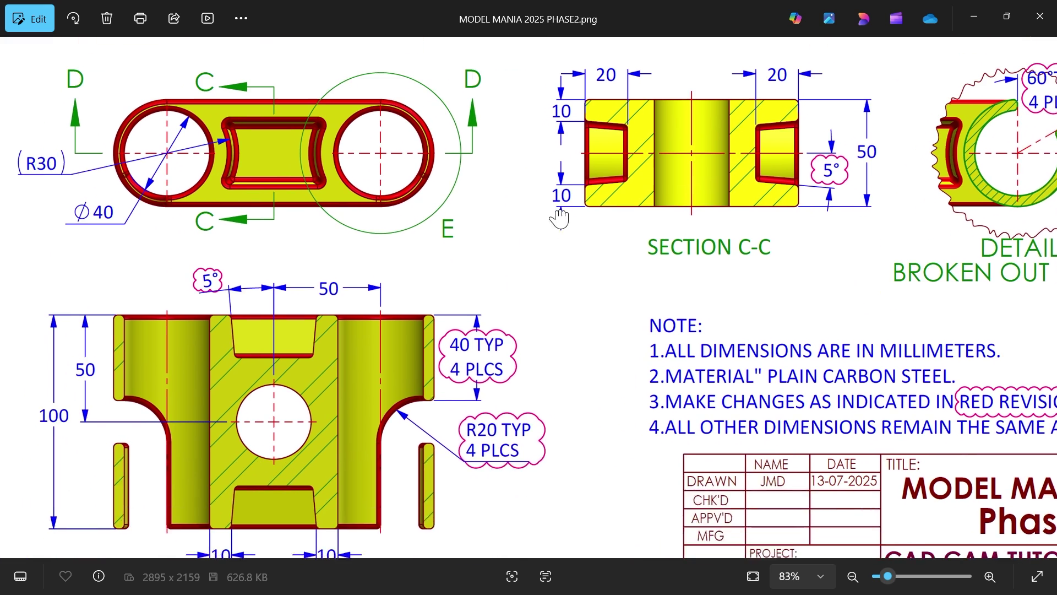
scroll(469, 404, "up", 2)
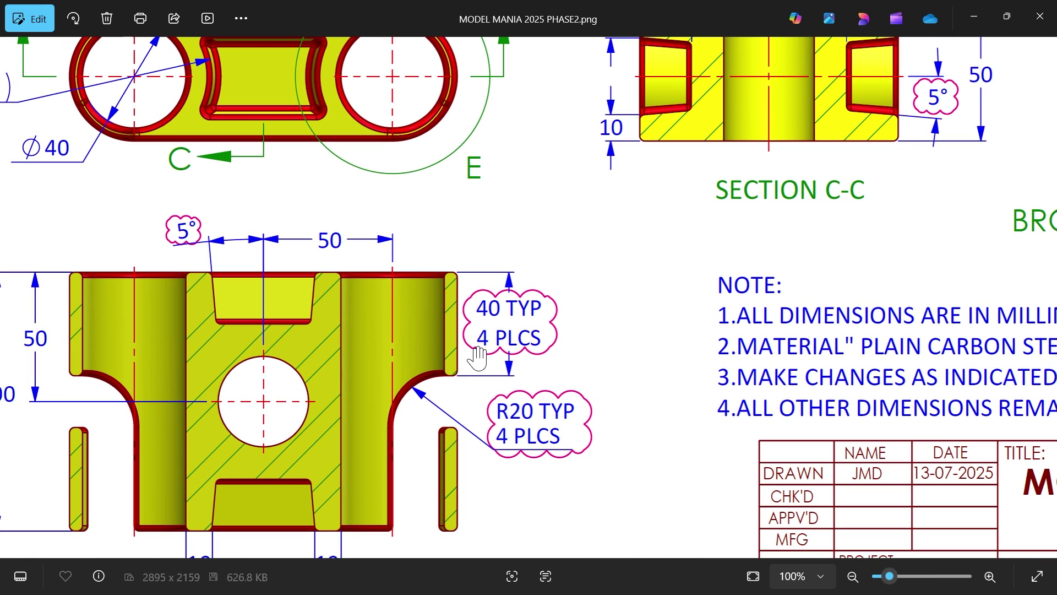
scroll(439, 401, "left", 1)
scroll(439, 400, "down", 1)
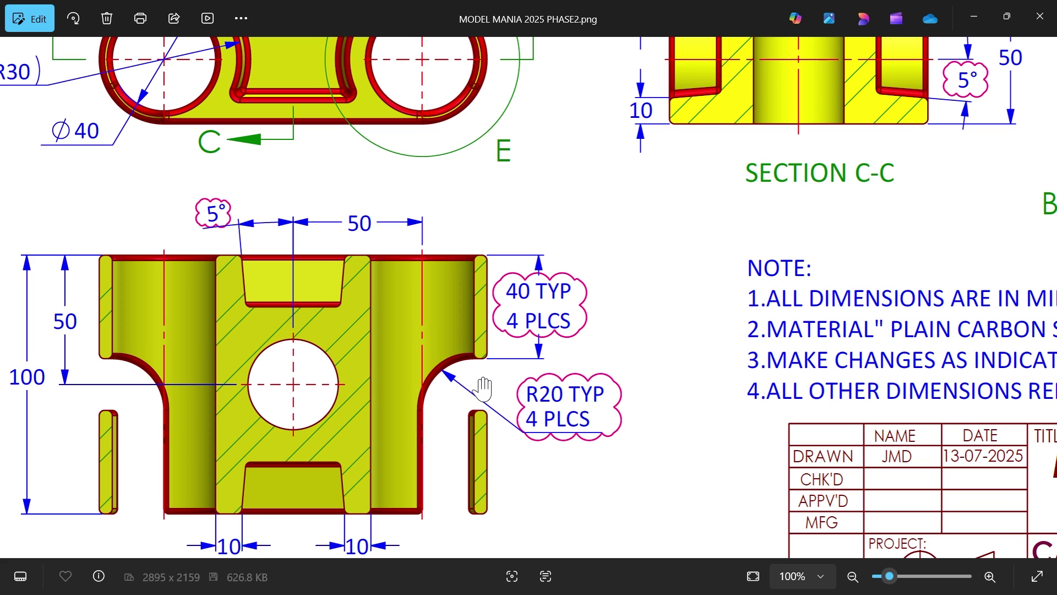
scroll(484, 428, "up", 2)
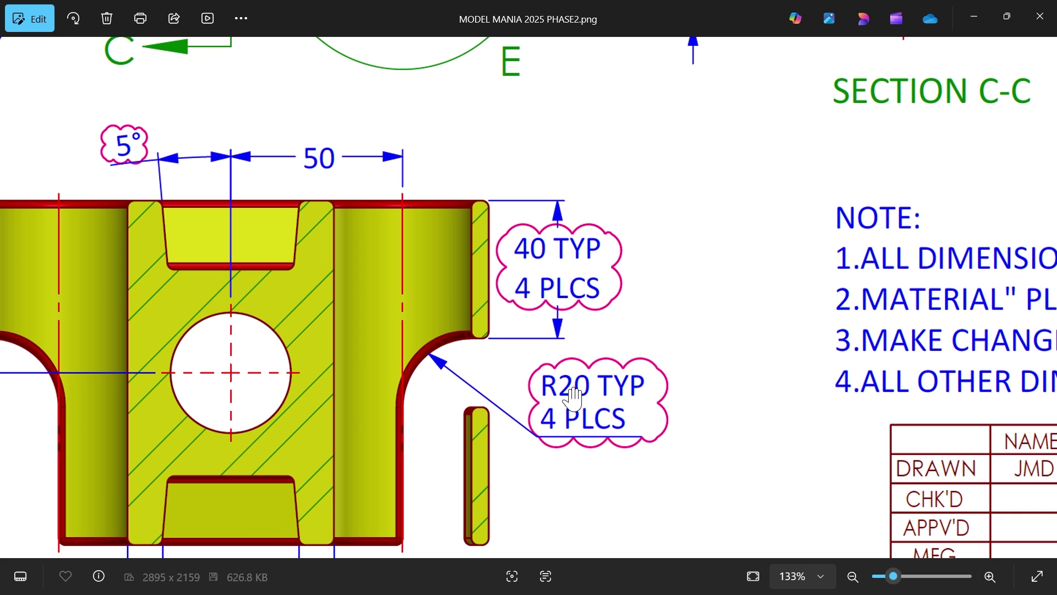
scroll(573, 398, "down", 3)
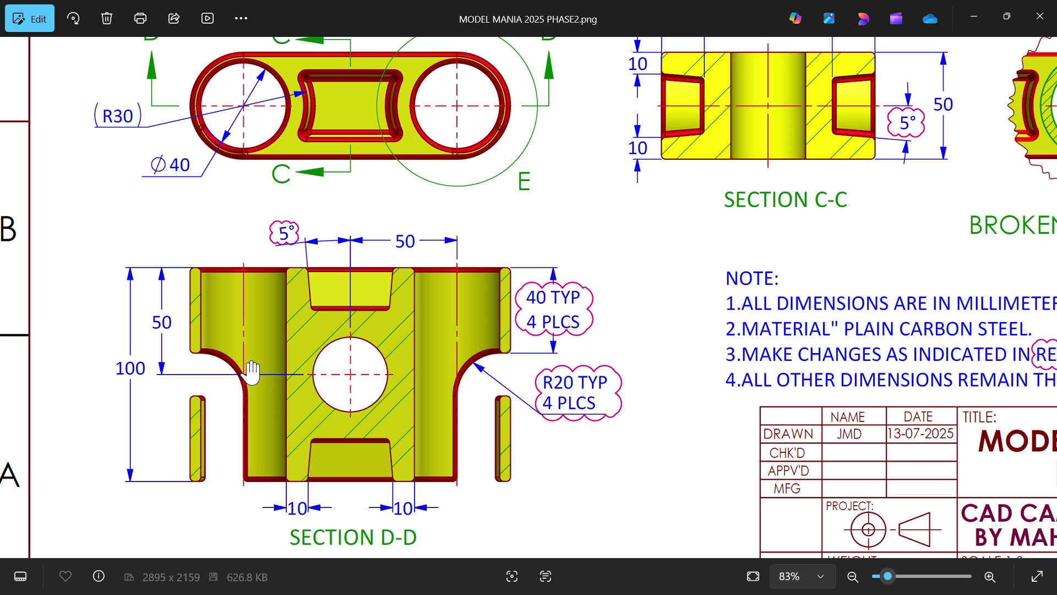
left_click_drag(372, 217, 330, 435)
left_click_drag(309, 227, 309, 332)
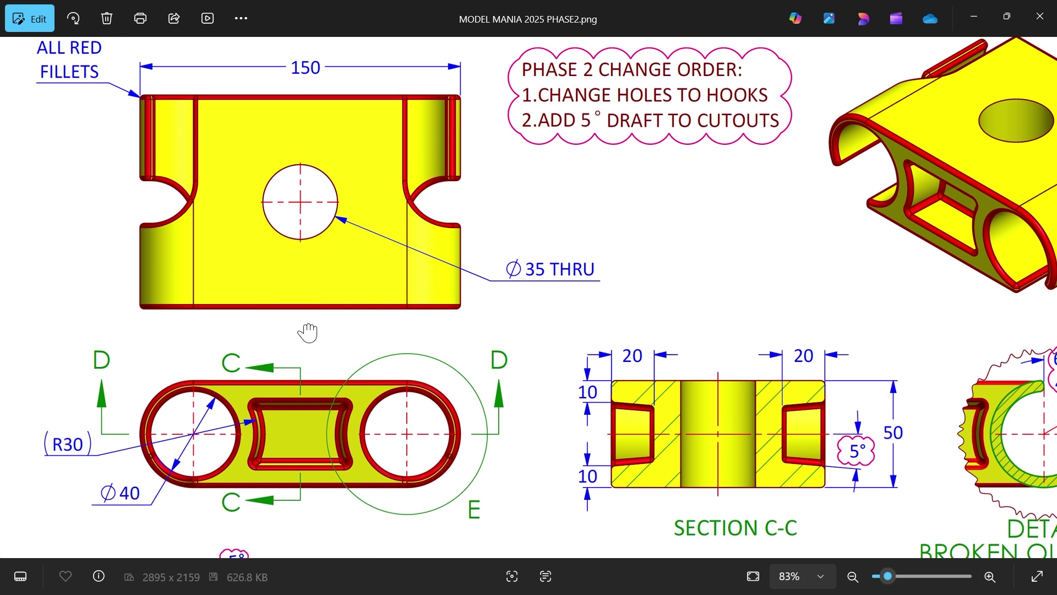
left_click_drag(414, 370, 432, 189)
left_click_drag(448, 366, 414, 254)
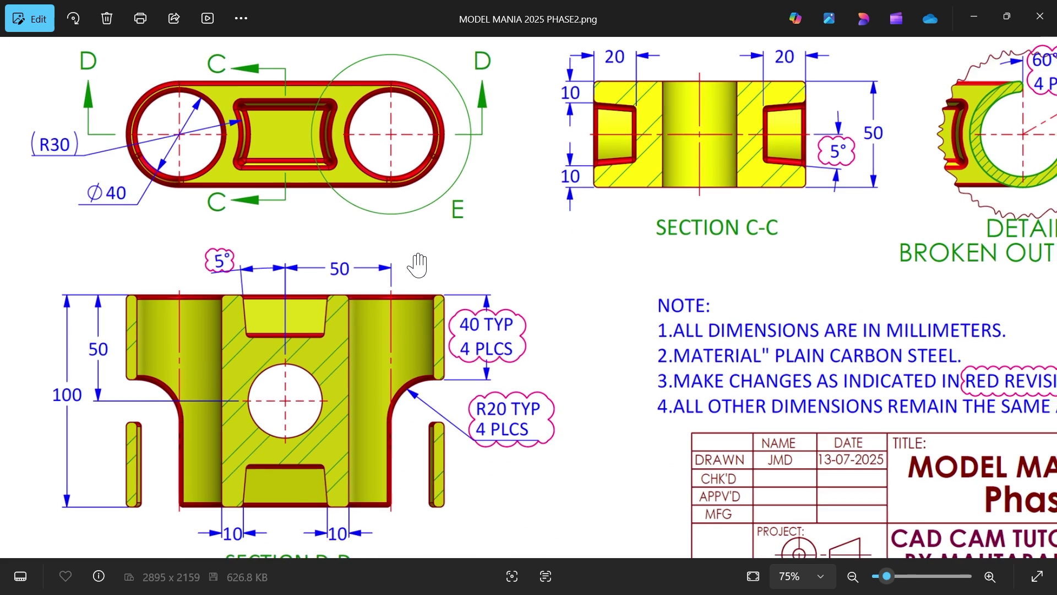
scroll(419, 265, "down", 3)
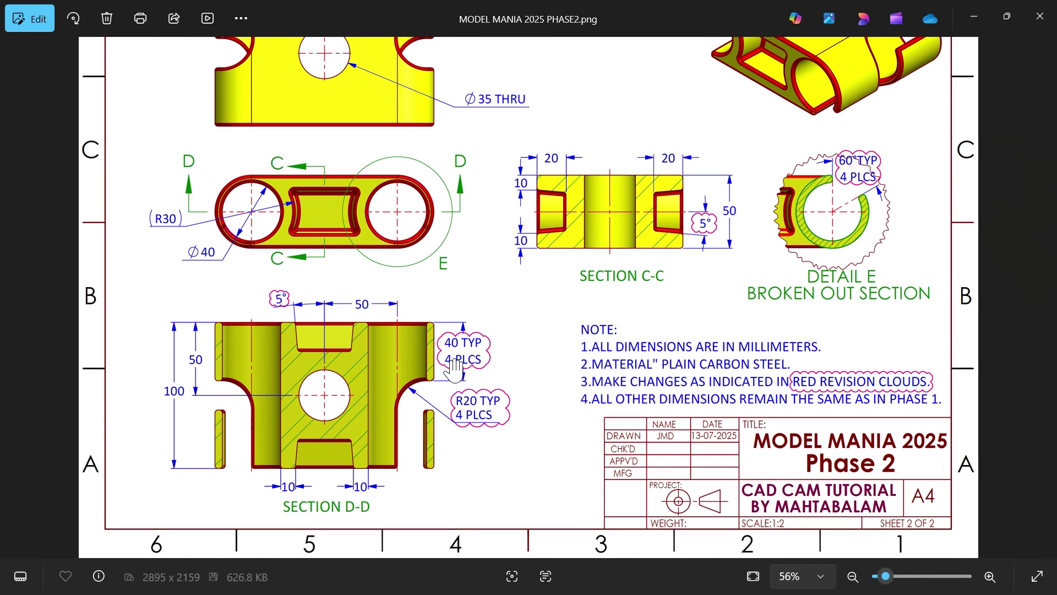
scroll(481, 363, "down", 2)
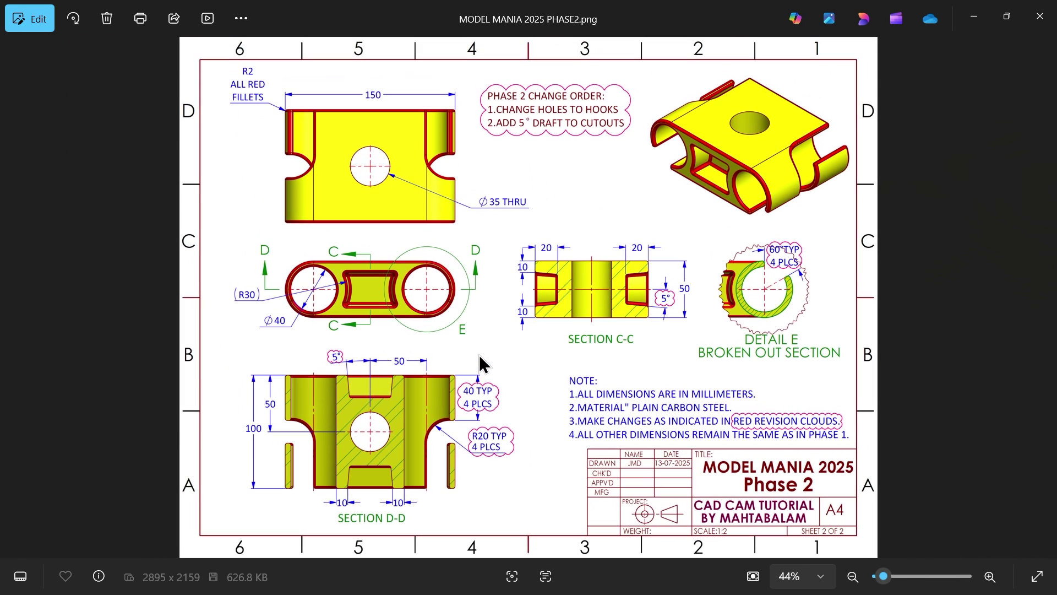
Minimize the drawing and drag the rollback bar up to sit just below Shell1.
left_click(973, 19)
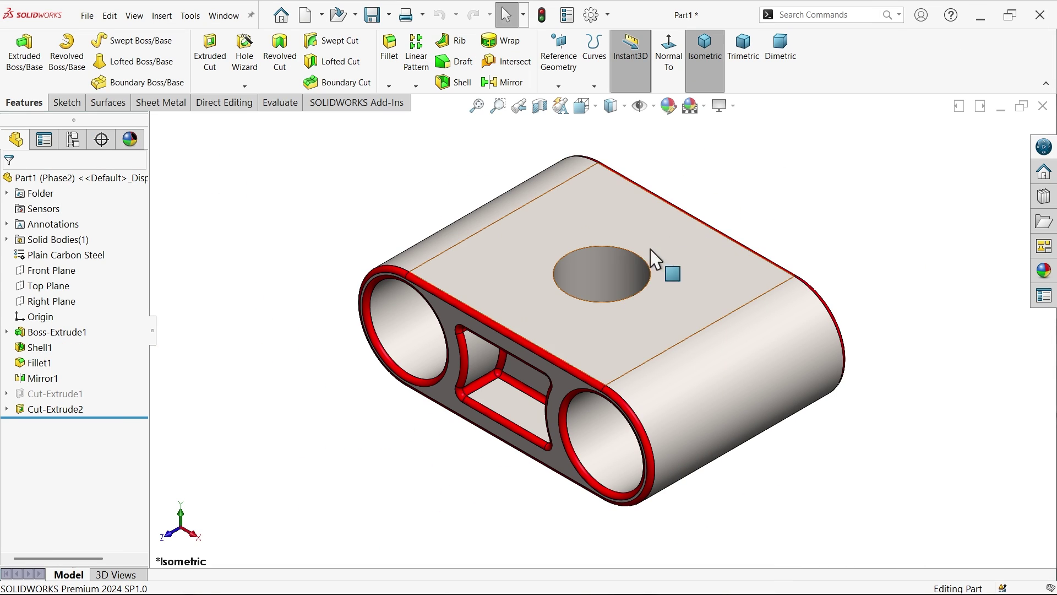
middle_click_drag(507, 404, 548, 344)
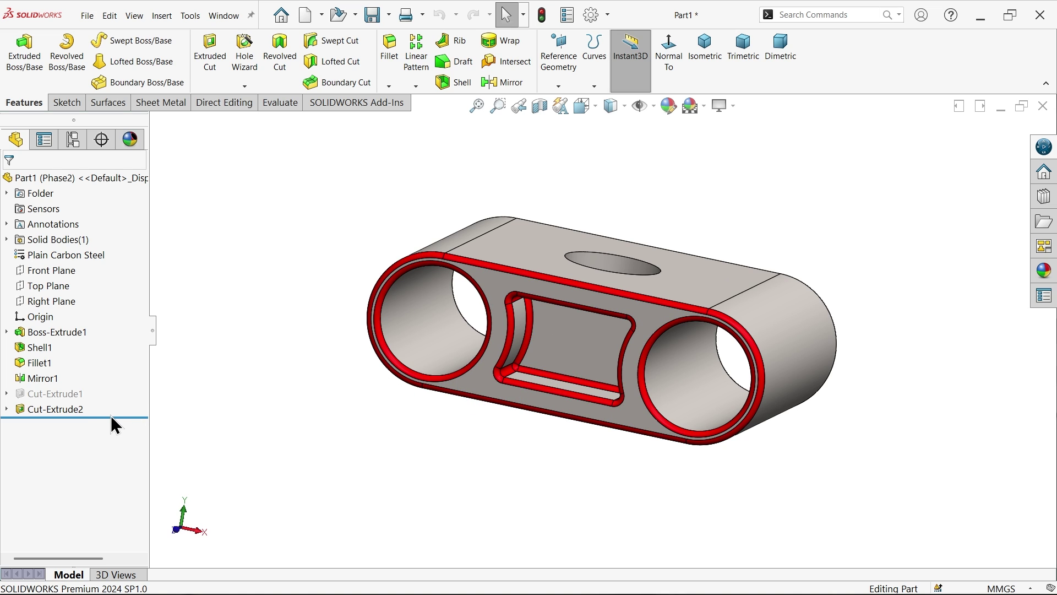
left_click_drag(134, 418, 115, 359)
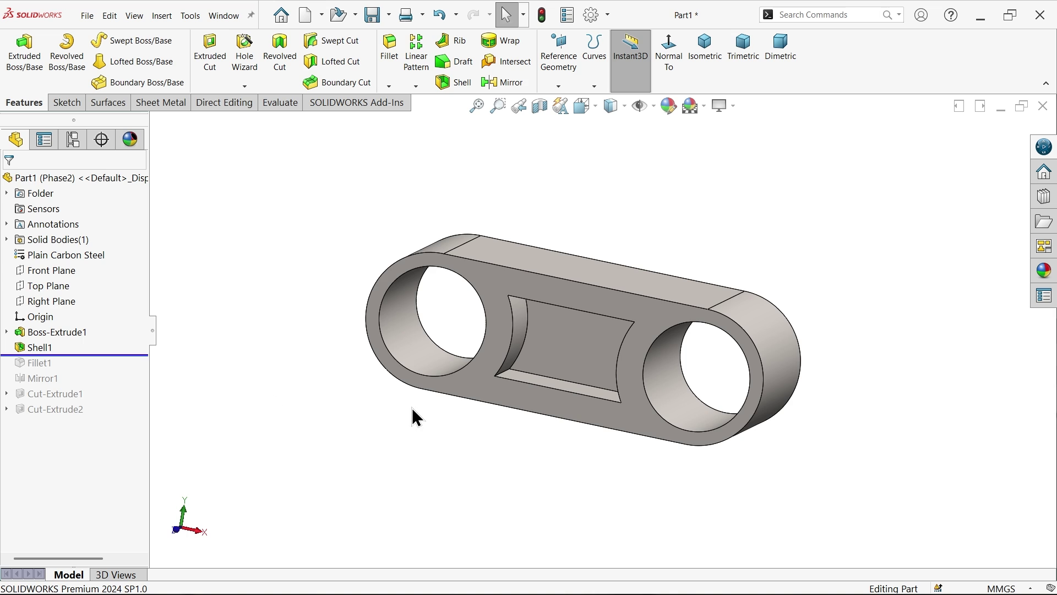
middle_click_drag(417, 417, 546, 355)
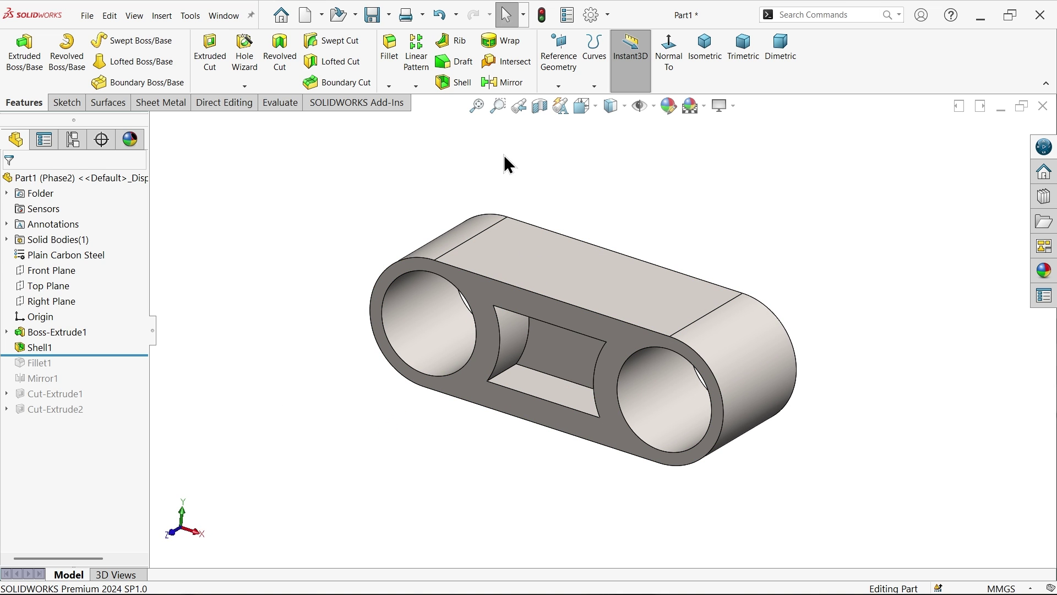
Set a 5° draft with front-face neutral plane on the pocket's top, bottom and two curved faces, previewed.
left_click(458, 62)
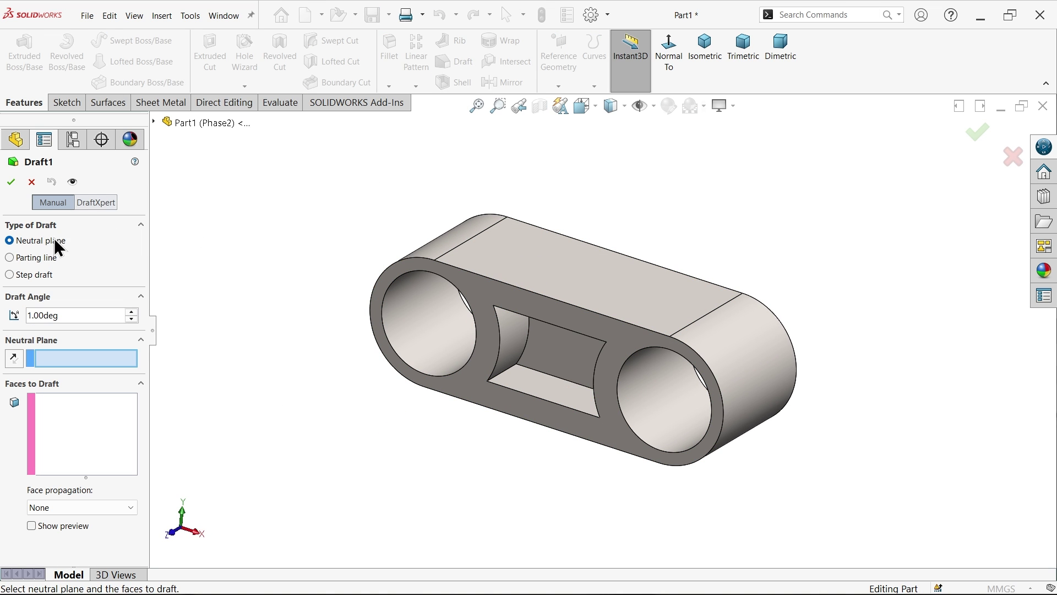
double_click(47, 314)
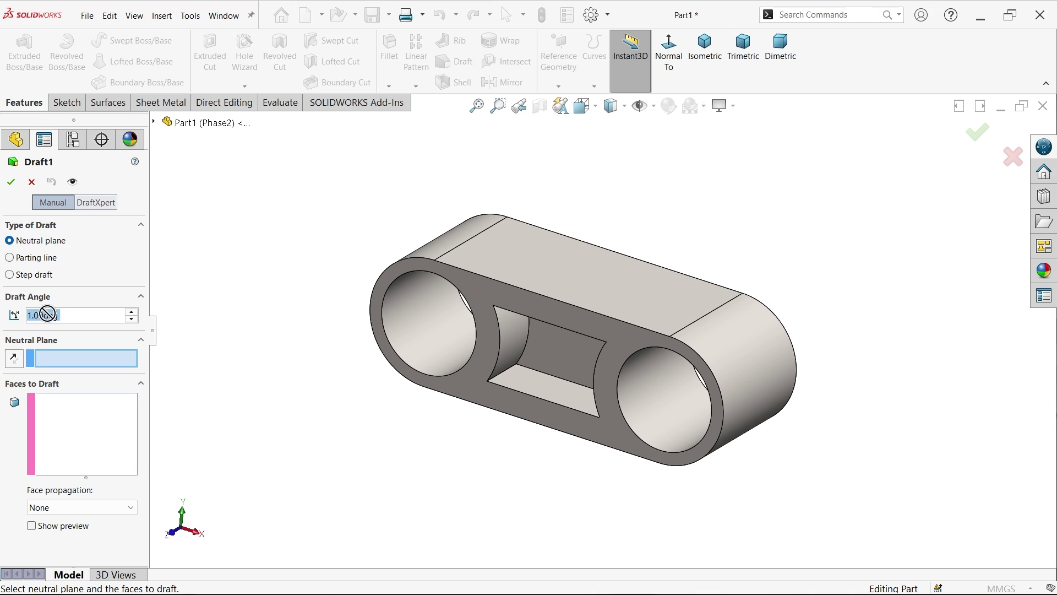
type("5")
key("Return")
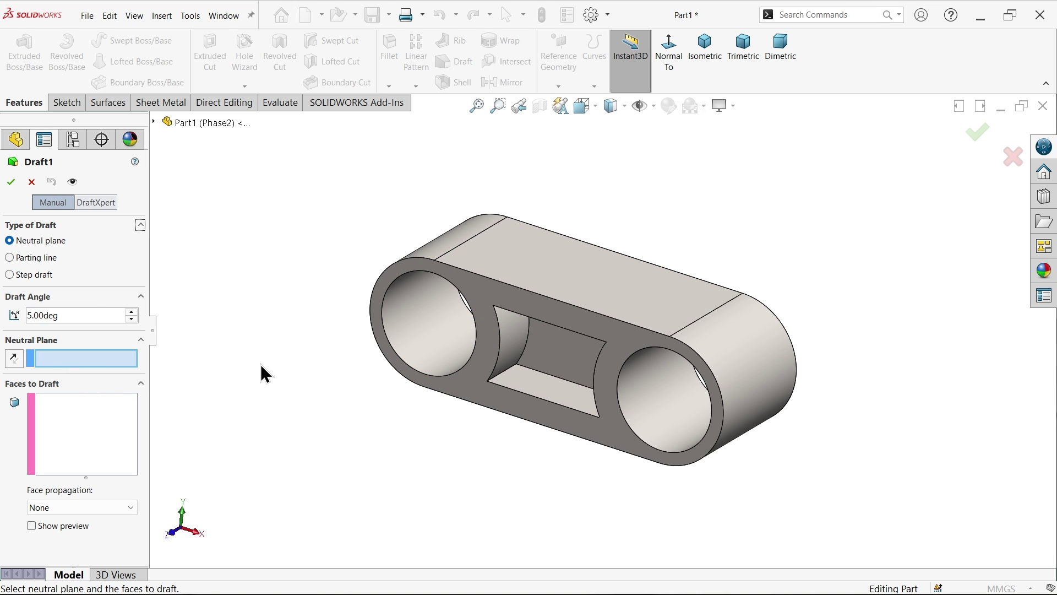
scroll(559, 389, "down", 3)
left_click(432, 328)
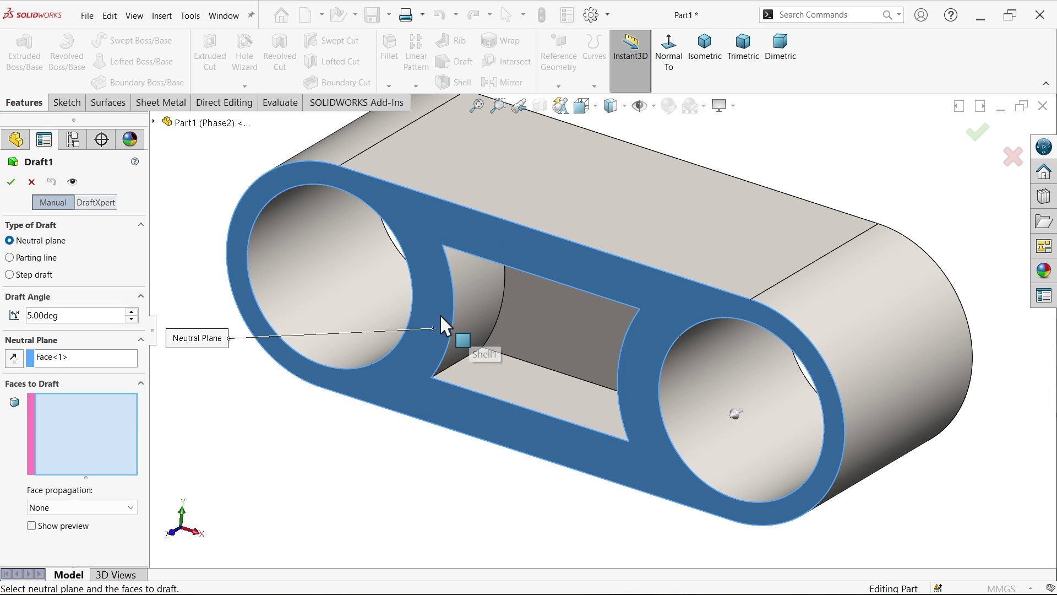
left_click(498, 380)
left_click(496, 352)
middle_click_drag(507, 354, 528, 392)
left_click(625, 241)
left_click(714, 317)
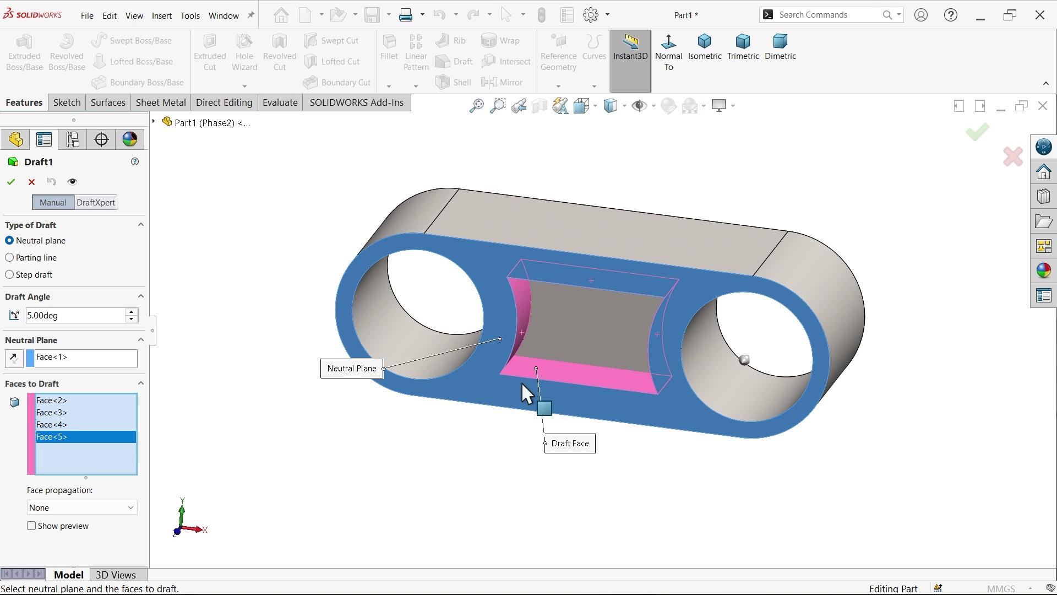
left_click(32, 526)
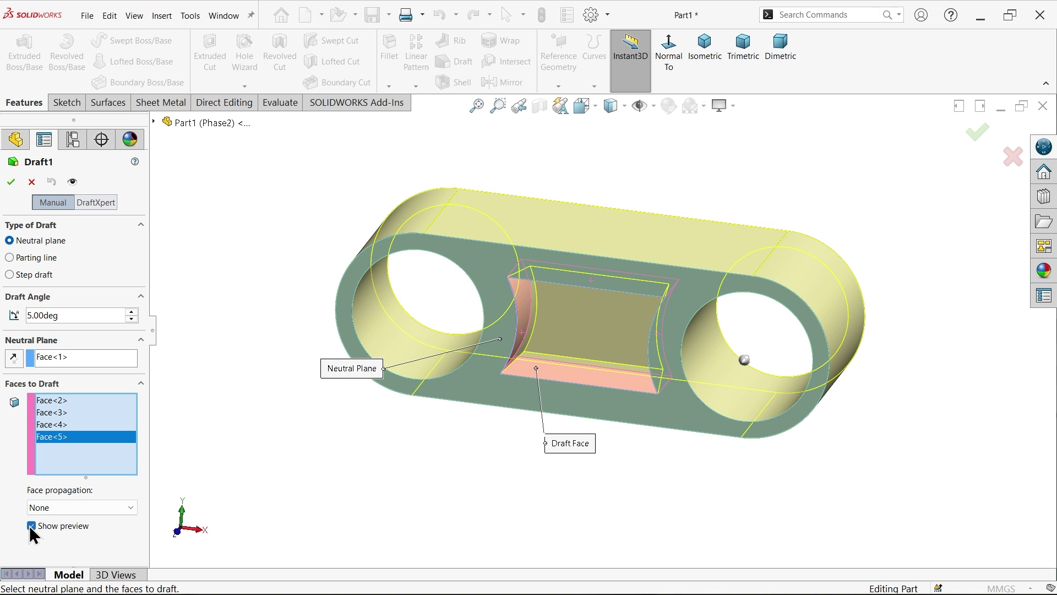
Inspect the draft preview from Top, angled and Right views, then accept Draft1.
left_click(596, 105)
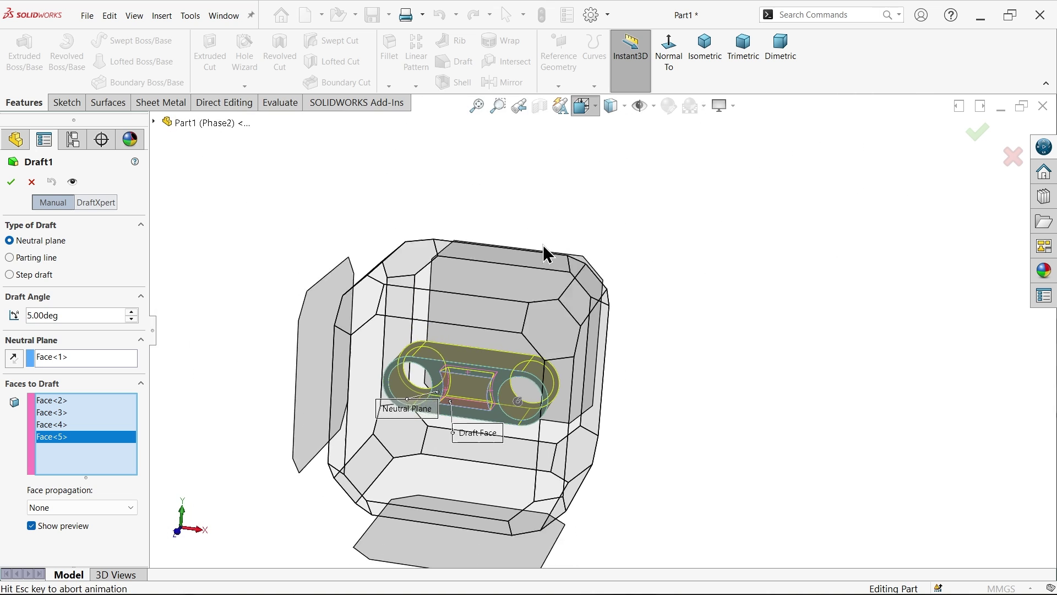
left_click(486, 294)
scroll(604, 358, "down", 5)
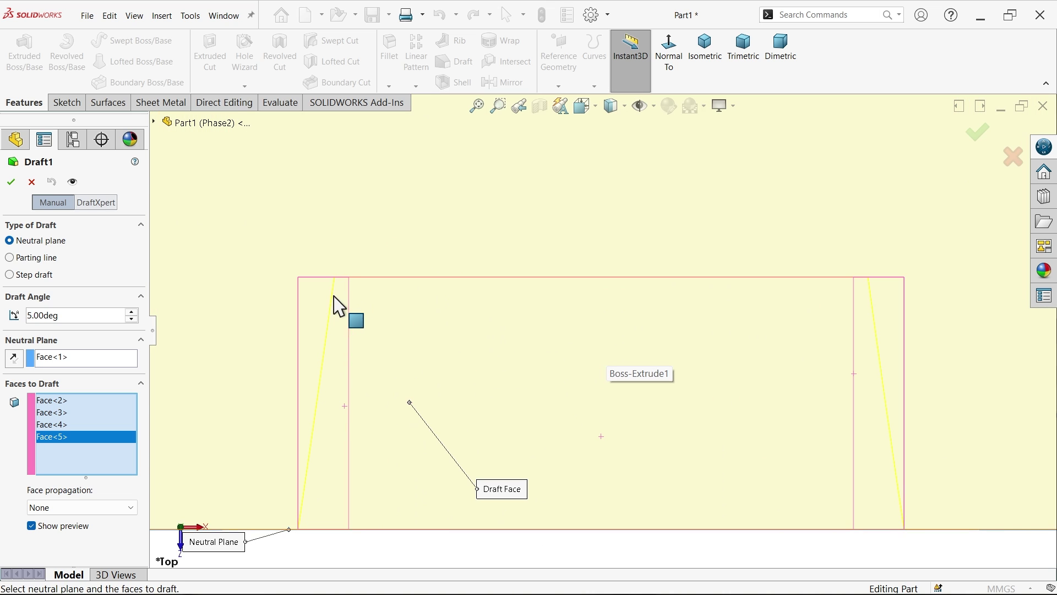
scroll(689, 319, "up", 7)
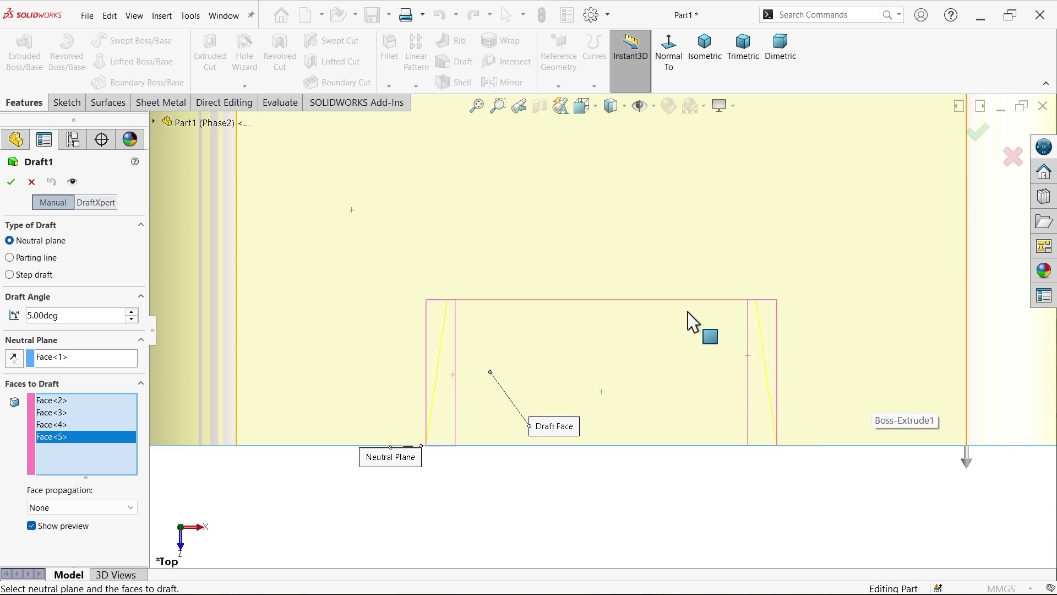
middle_click_drag(637, 400, 618, 224)
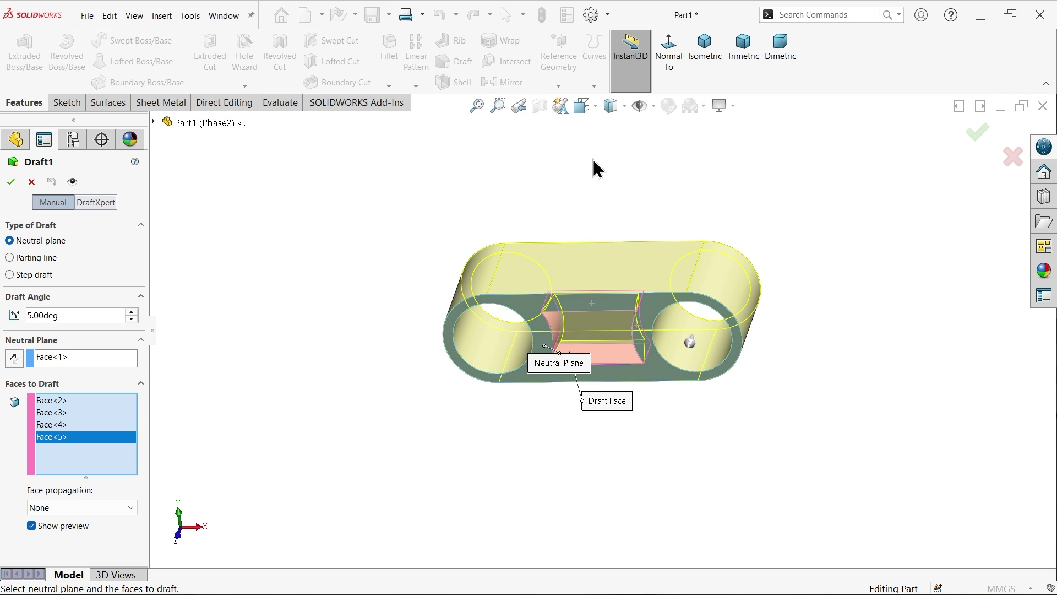
left_click(582, 106)
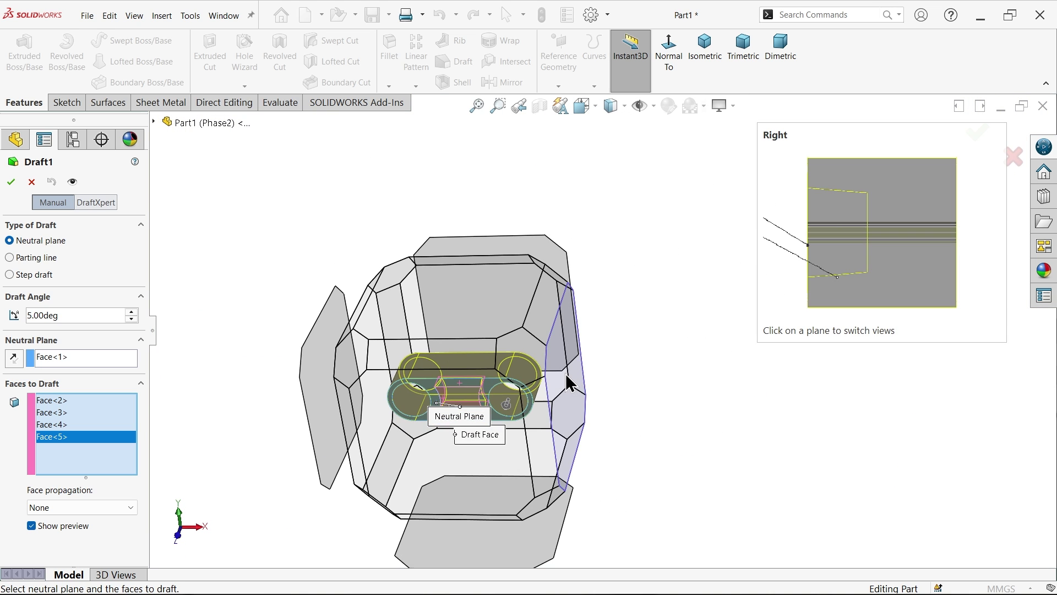
left_click(567, 376)
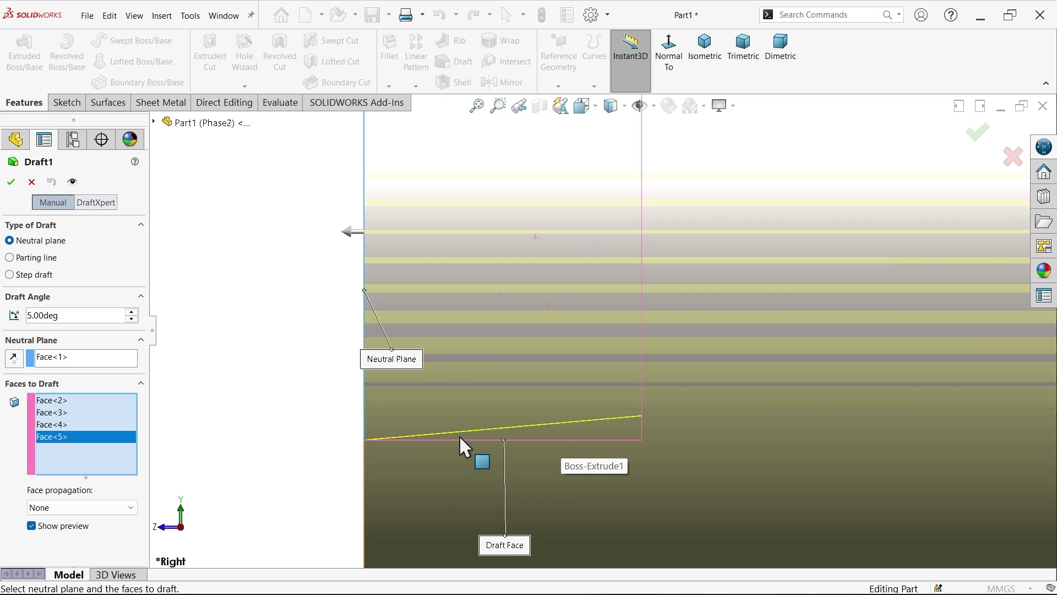
scroll(633, 308, "up", 3)
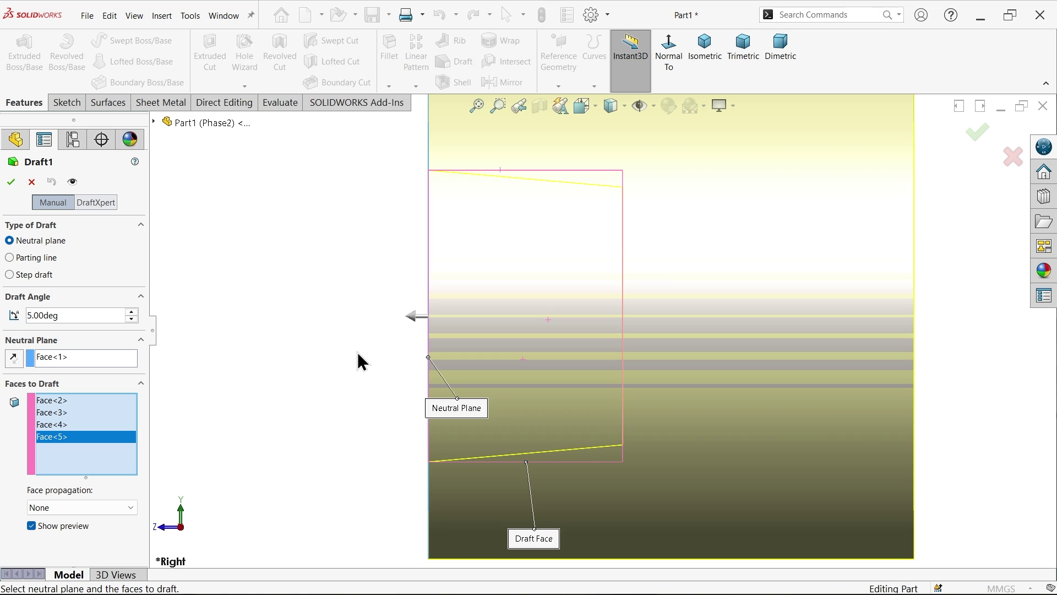
left_click(11, 182)
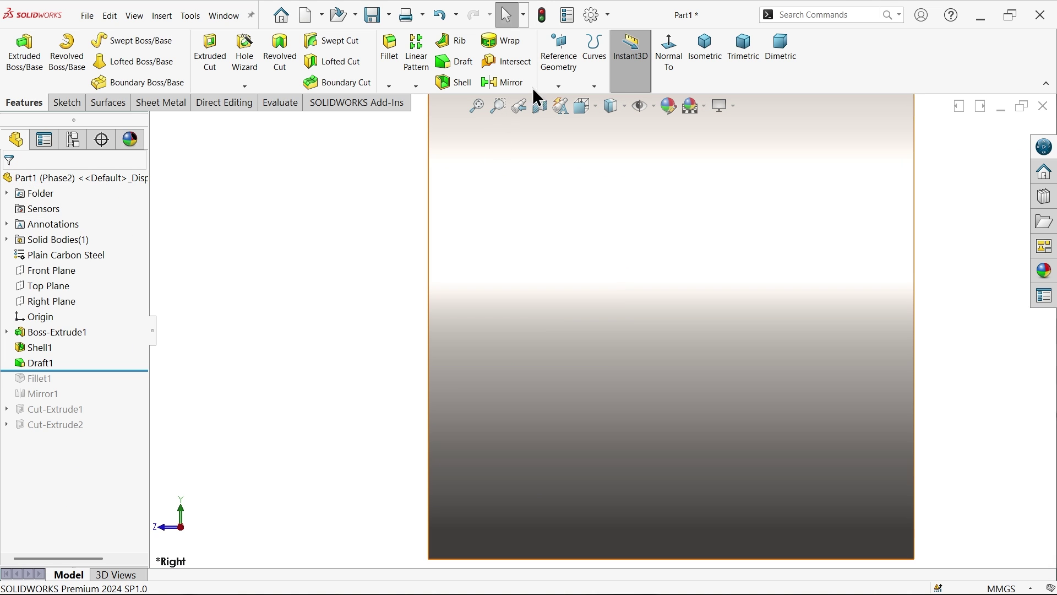
Inspect the drafted part normal to the front face, then return to isometric.
left_click(712, 64)
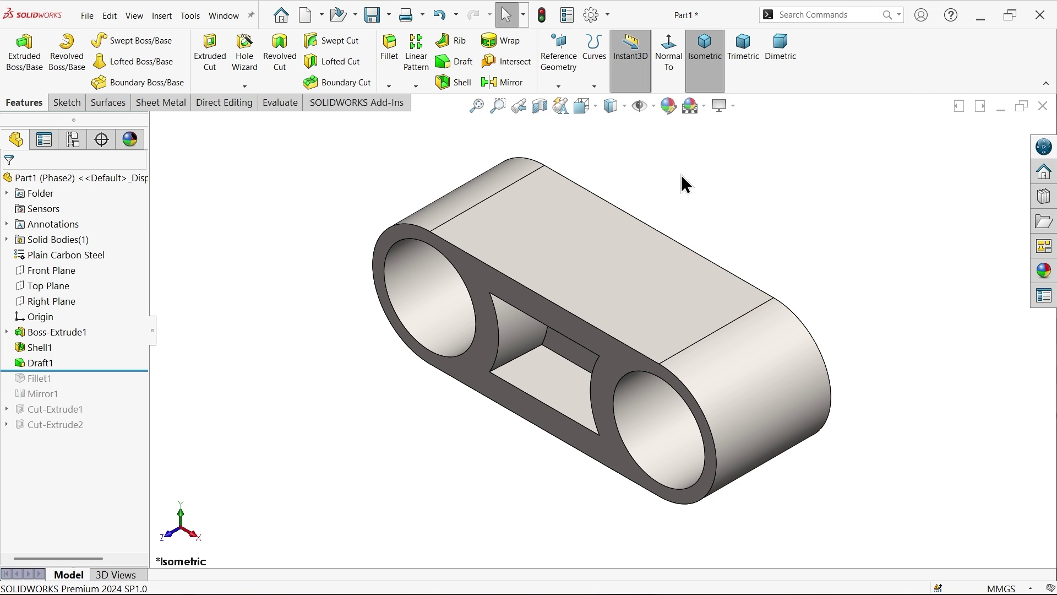
left_click(622, 362)
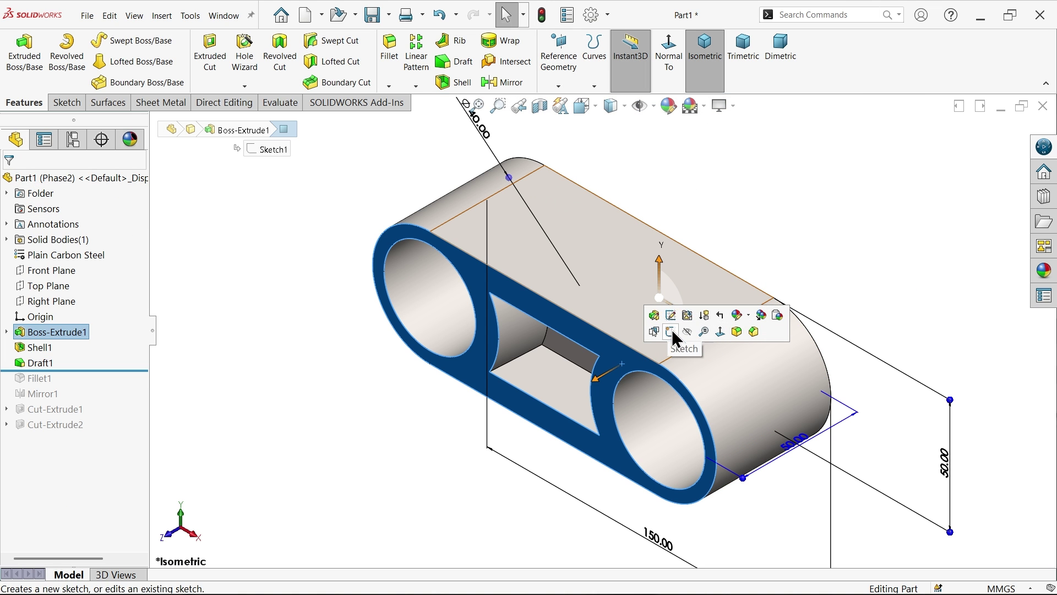
left_click(676, 68)
scroll(609, 314, "down", 5)
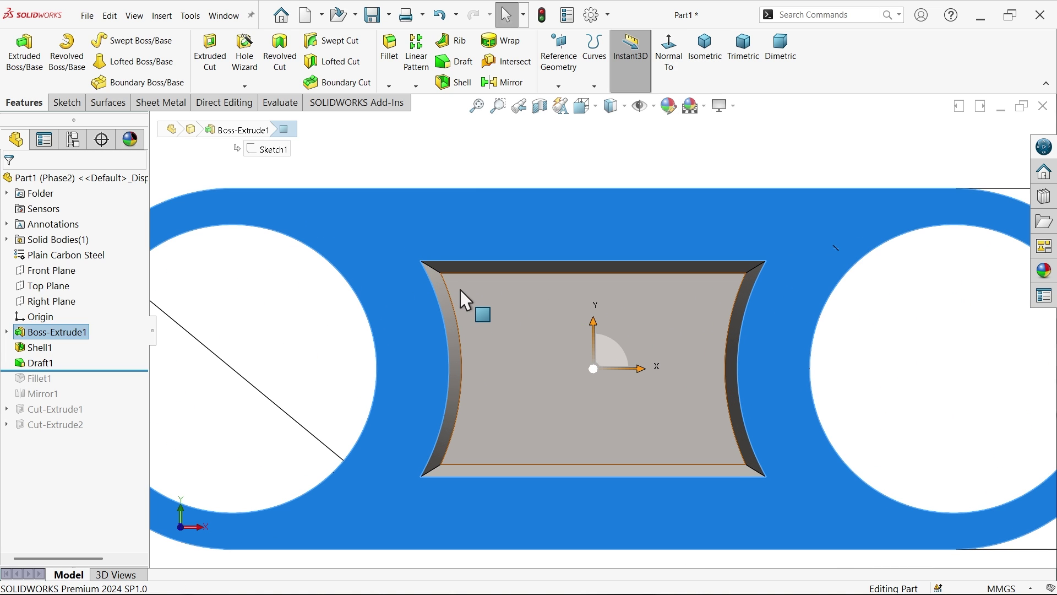
scroll(679, 166, "up", 3)
left_click(705, 53)
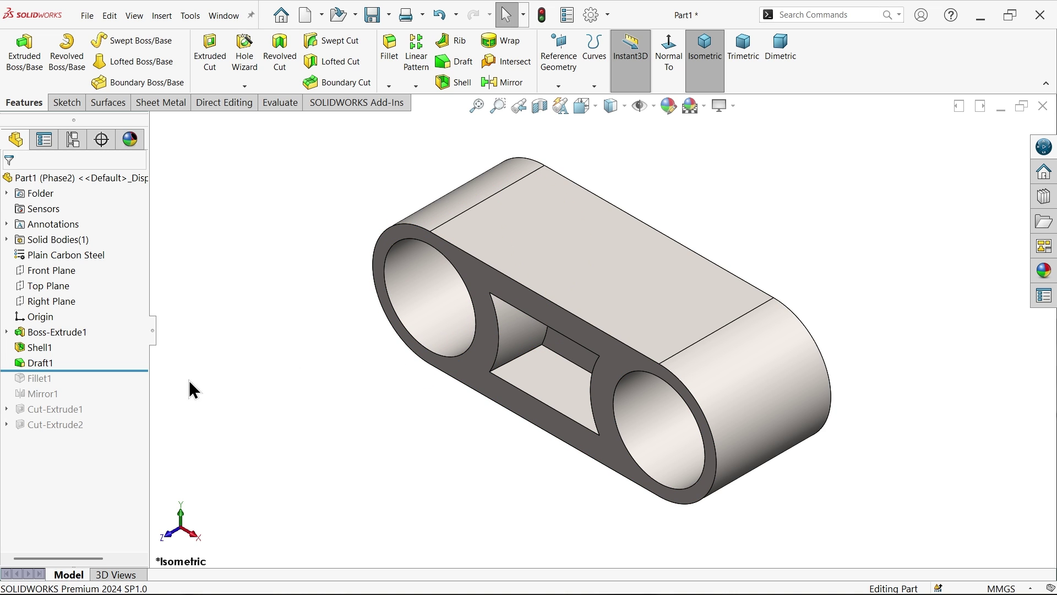
Drag the rollback bar below Cut-Extrude2 to restore Fillet1, Mirror1 and the cuts.
left_click(128, 370)
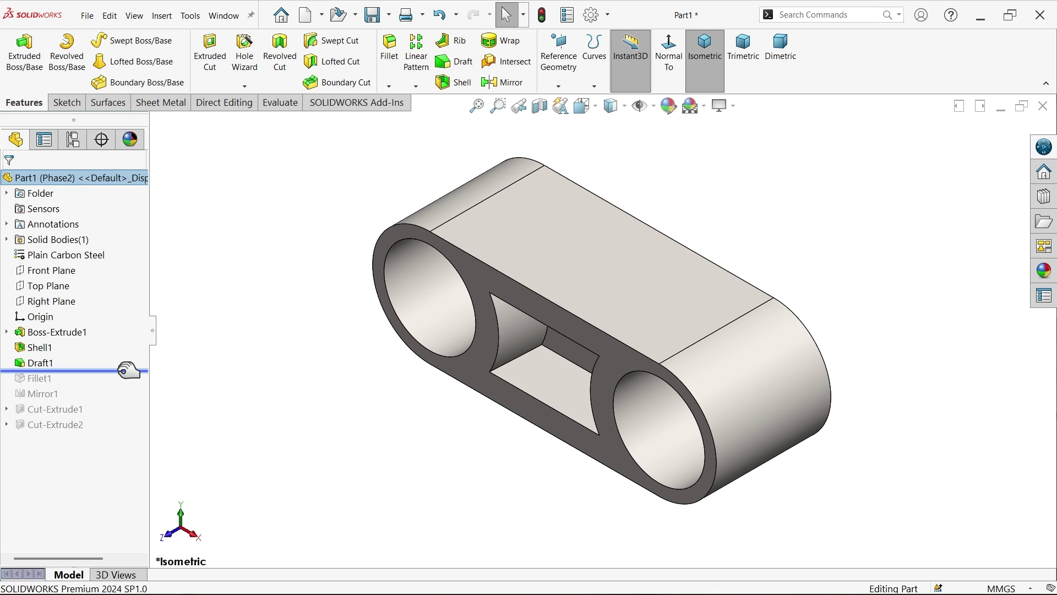
left_click_drag(128, 370, 110, 432)
middle_click_drag(300, 463, 334, 409)
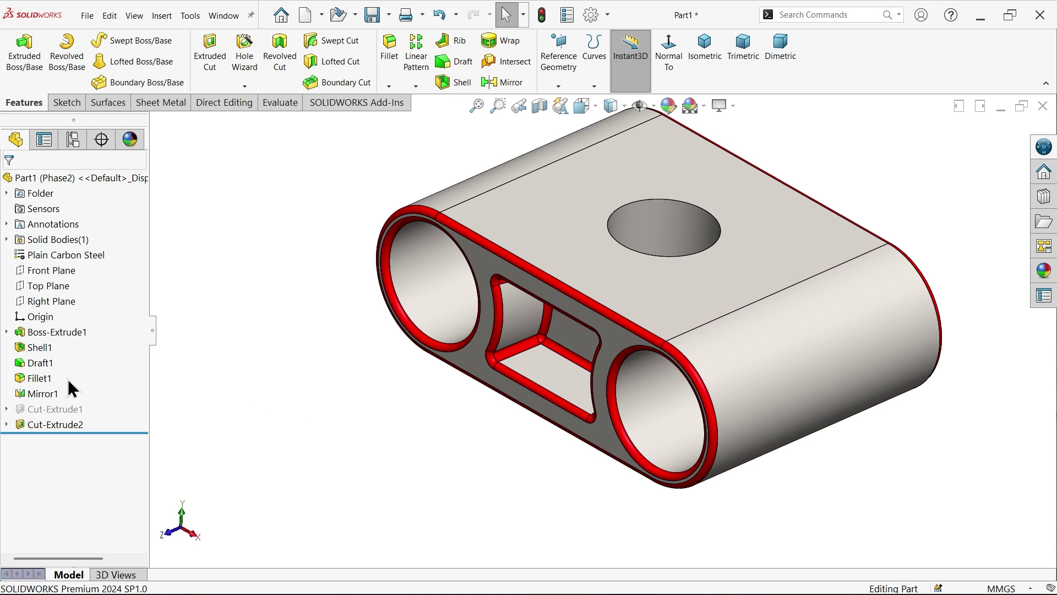
left_click(58, 271)
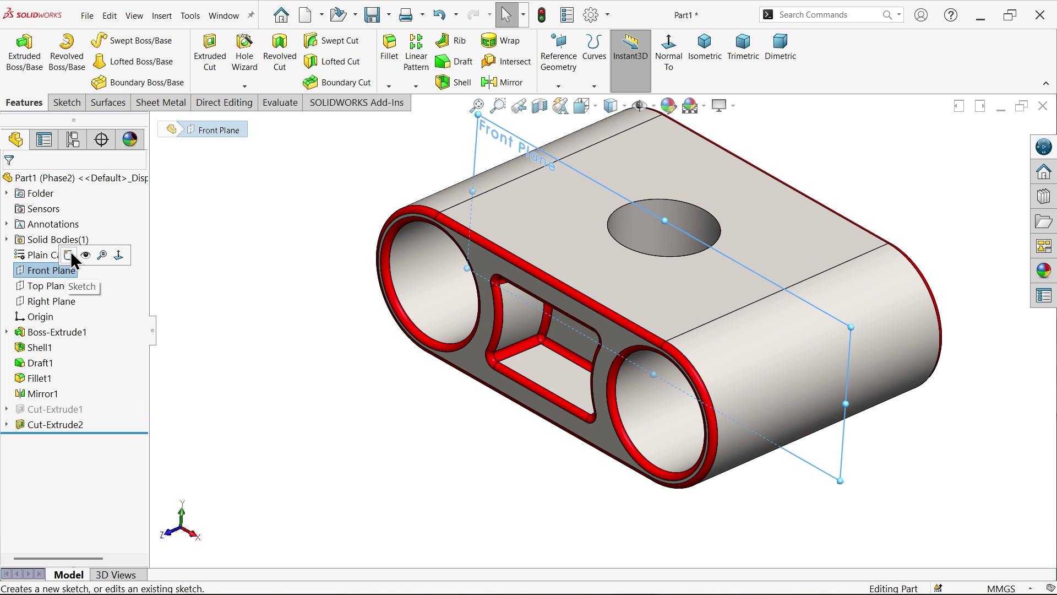
On Front Plane, sketch a Ø50 circle centred on the right hole.
left_click(69, 254)
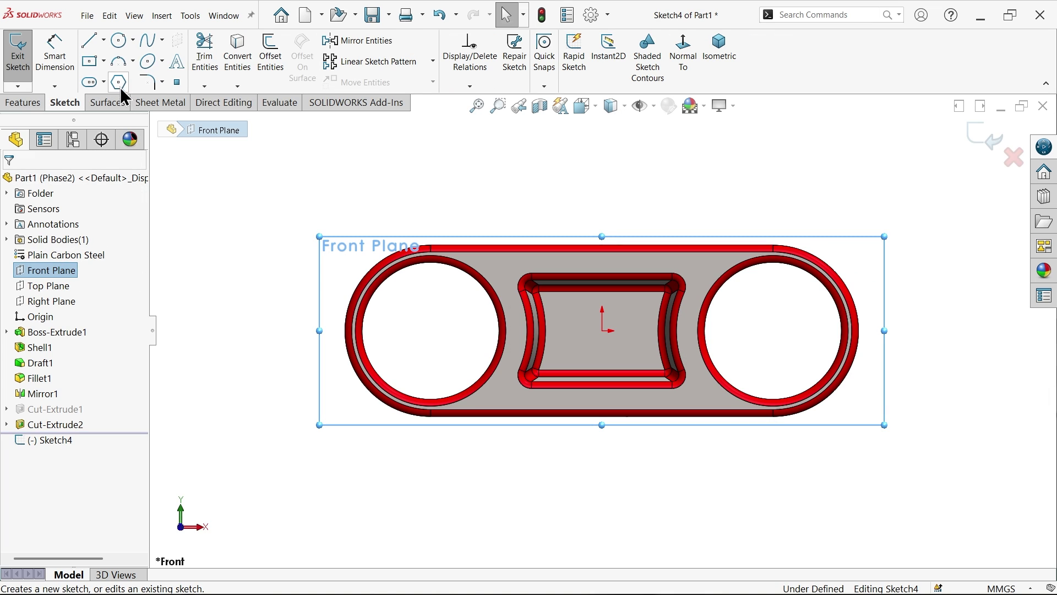
left_click(119, 42)
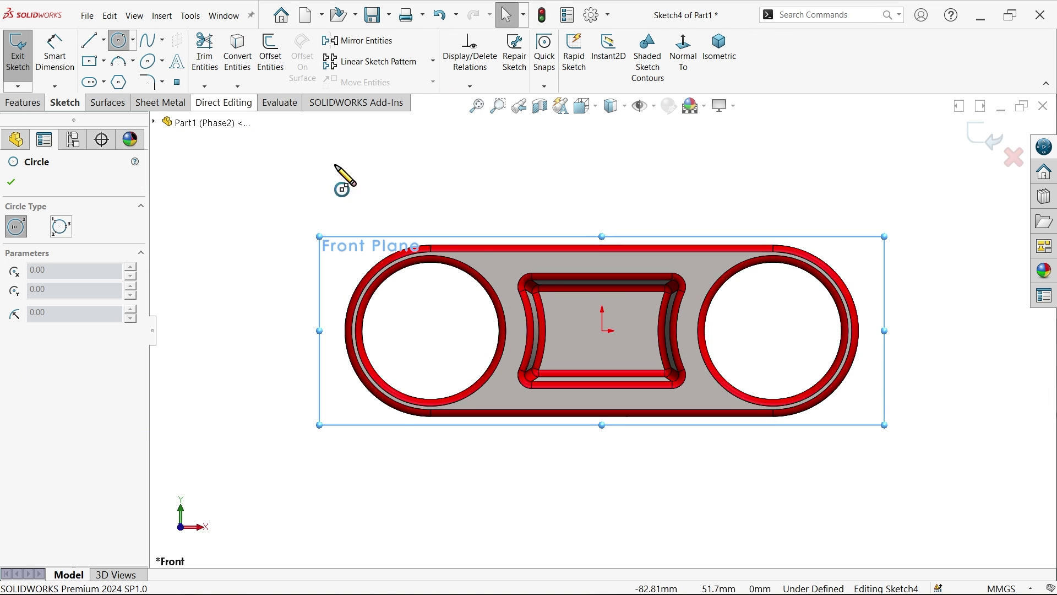
left_click(774, 331)
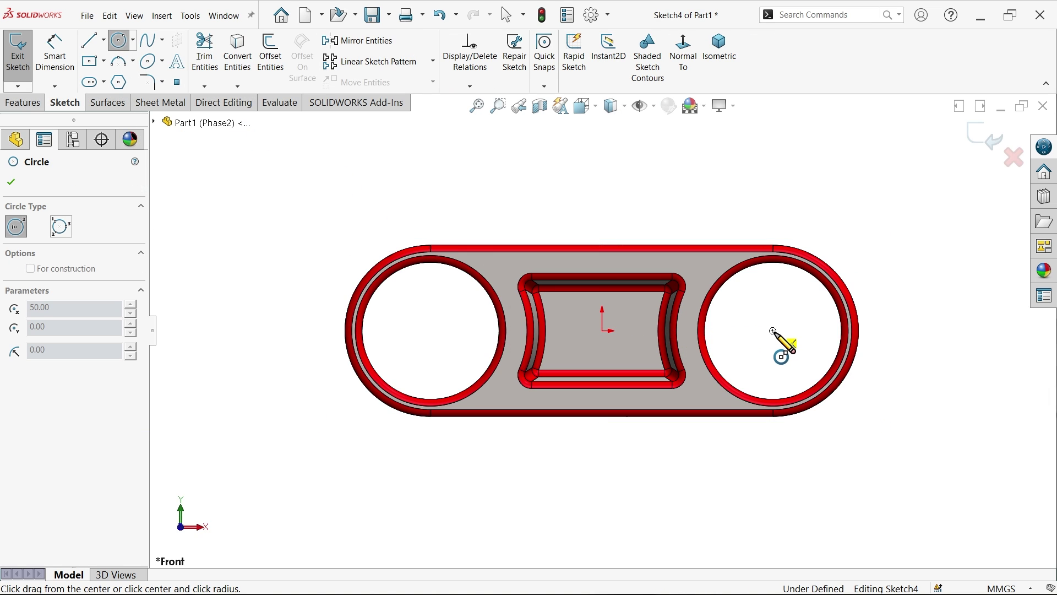
left_click(847, 299)
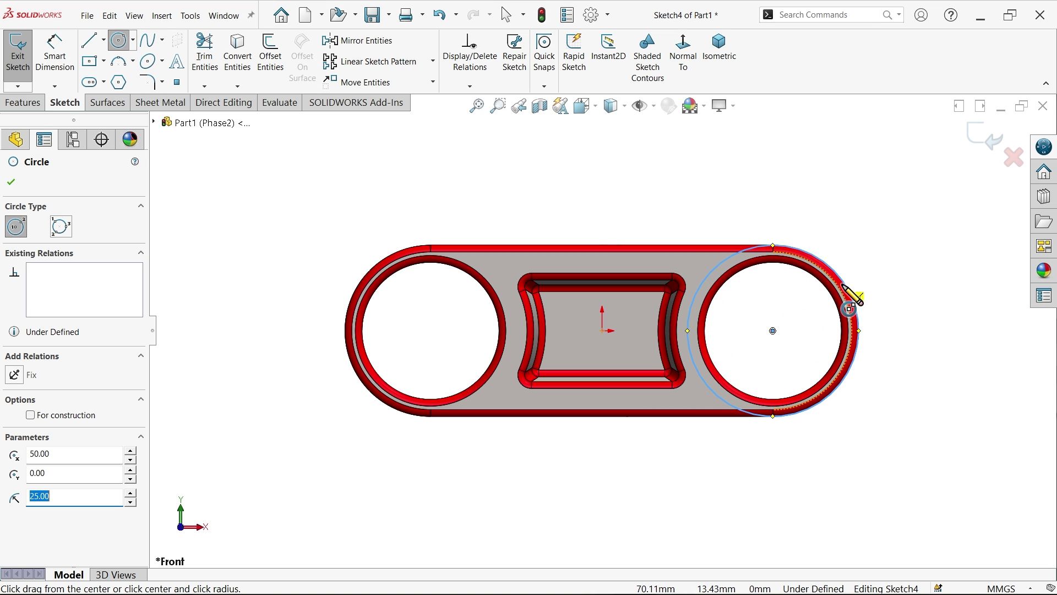
left_click(65, 61)
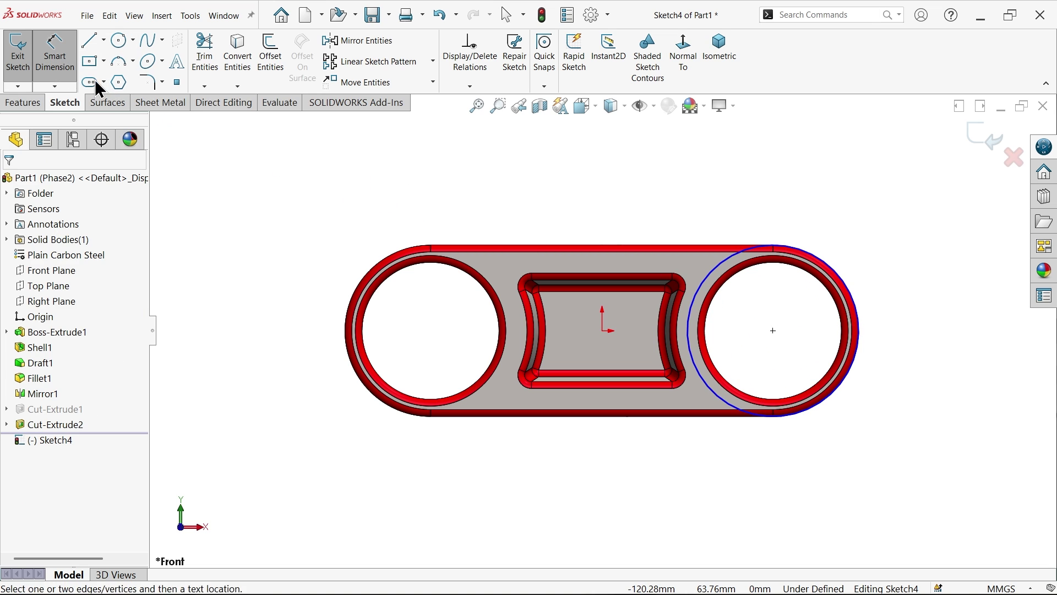
left_click(861, 326)
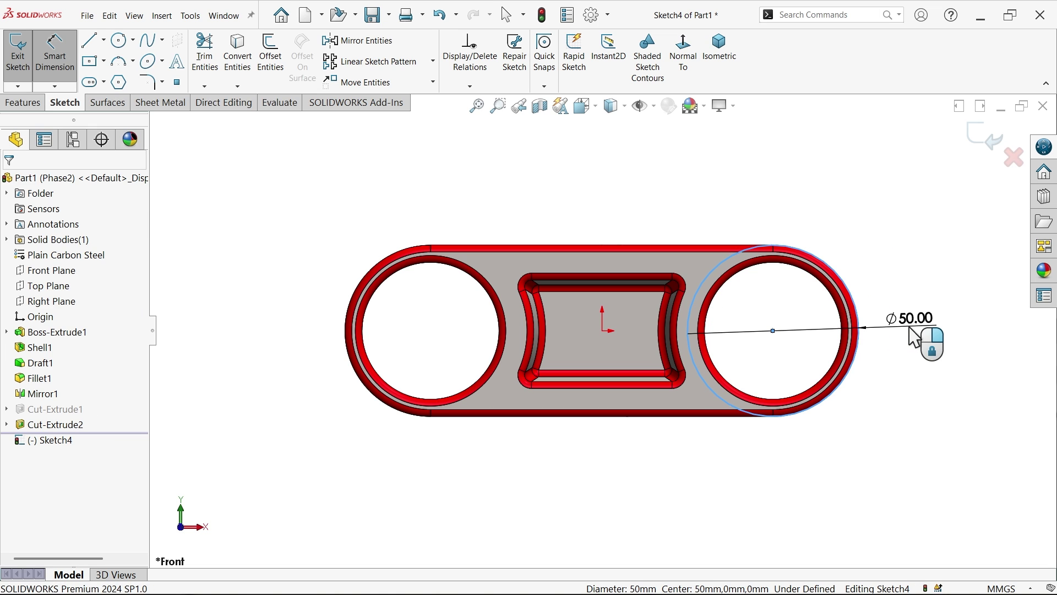
left_click(911, 331)
left_click(841, 304)
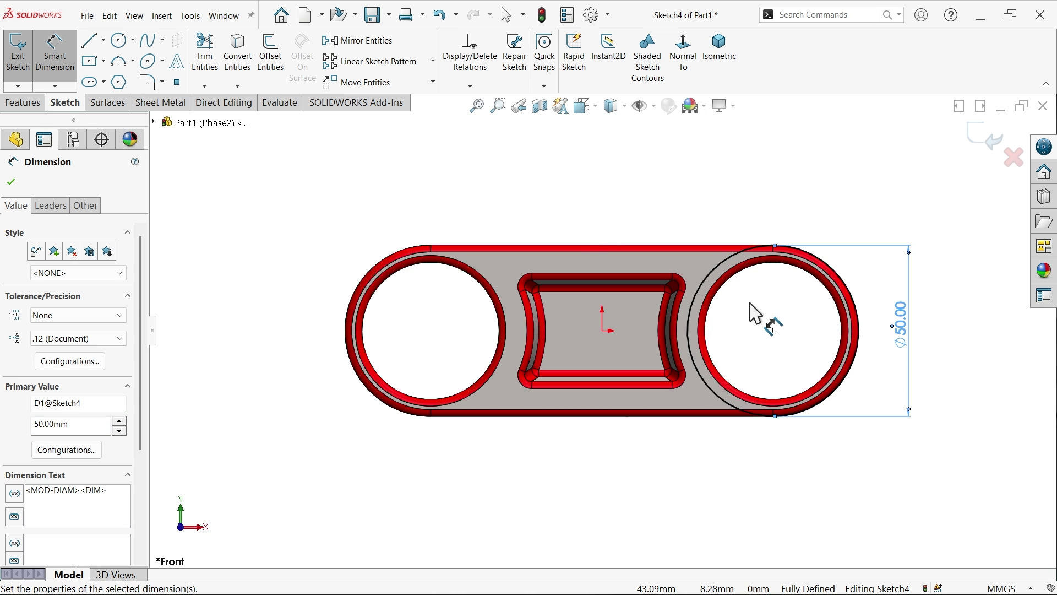
Draw a vertical line across the circle from top to bottom.
left_click(91, 47)
scroll(774, 264, "down", 4)
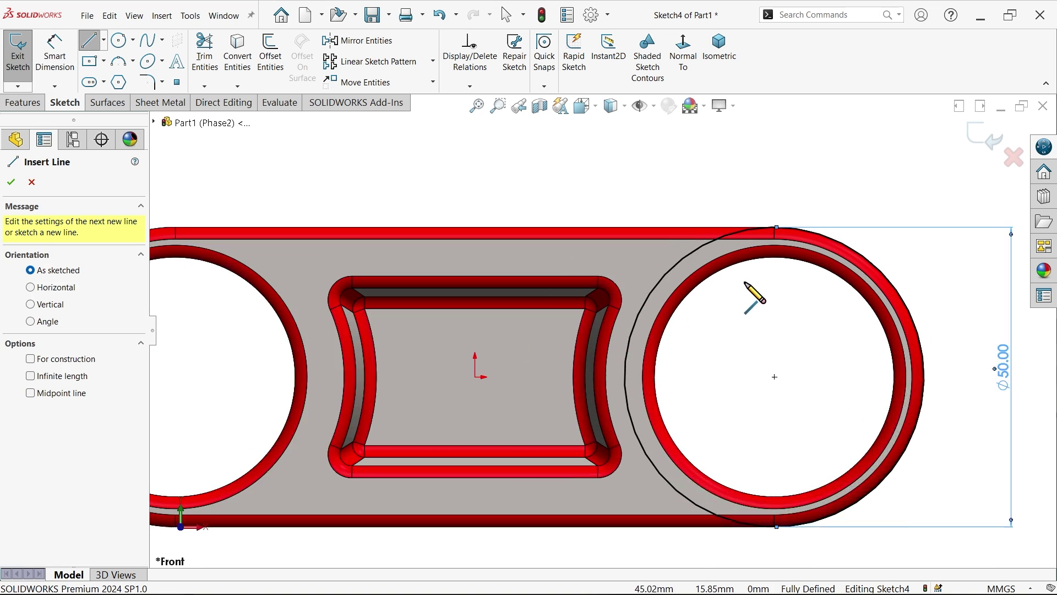
left_click(773, 218)
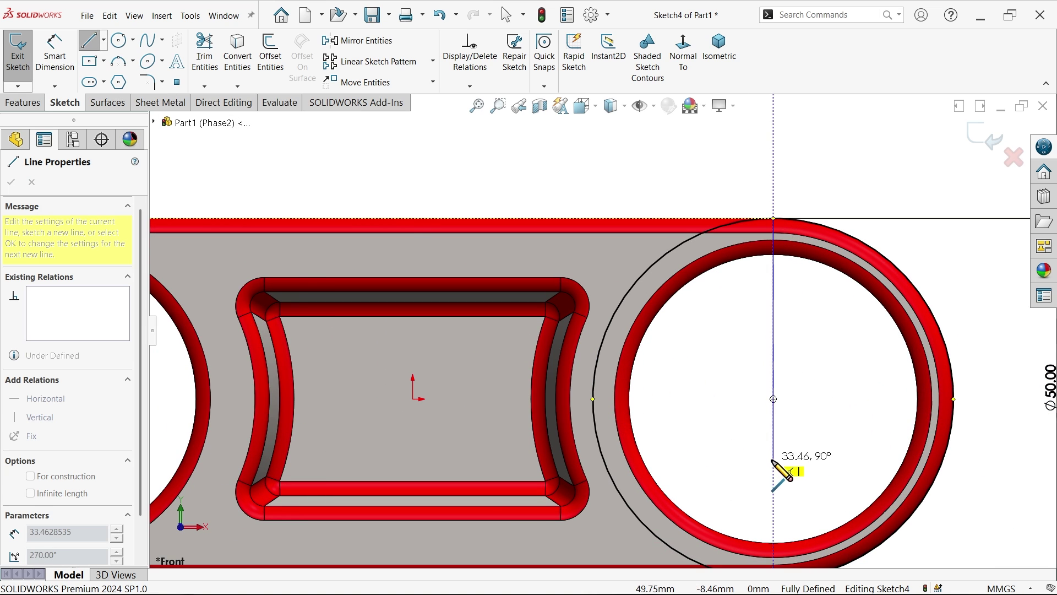
scroll(760, 465, "up", 3)
left_click(702, 475)
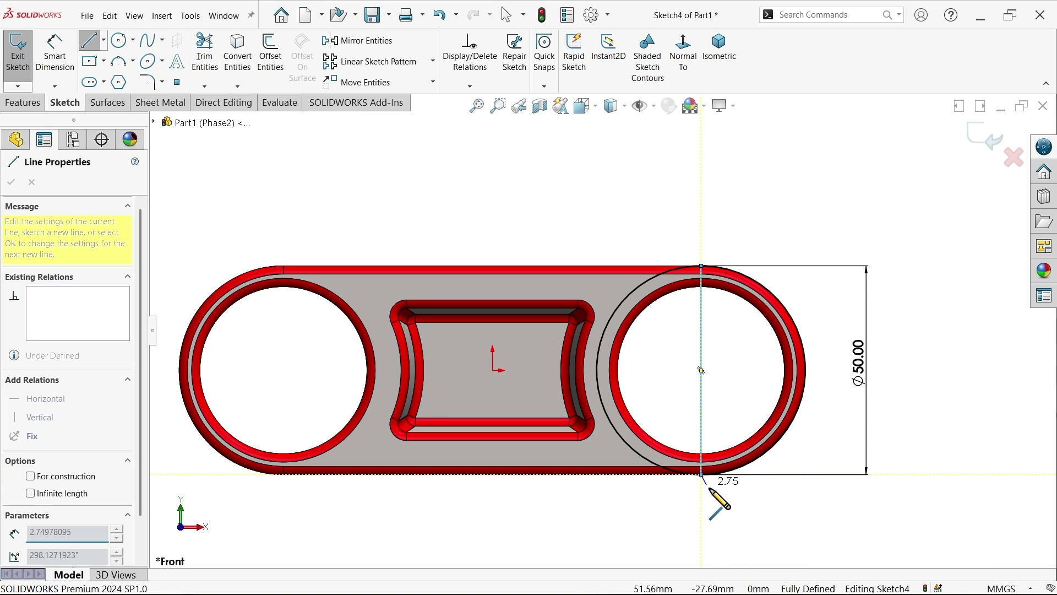
key("Escape")
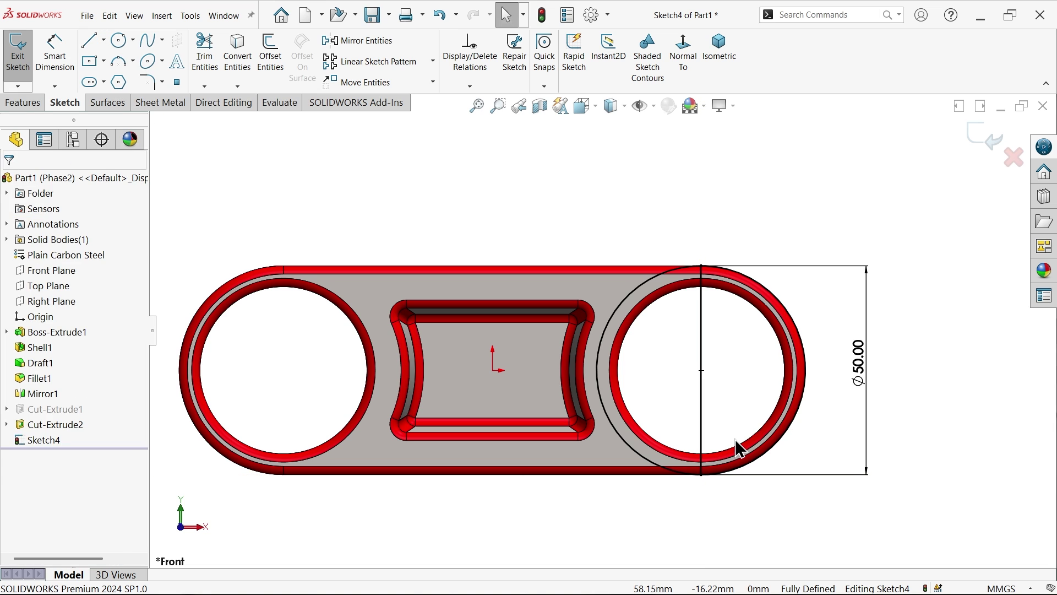
Draw two radial lines from the circle's centre to its upper right and lower right.
key("l")
scroll(743, 355, "down", 4)
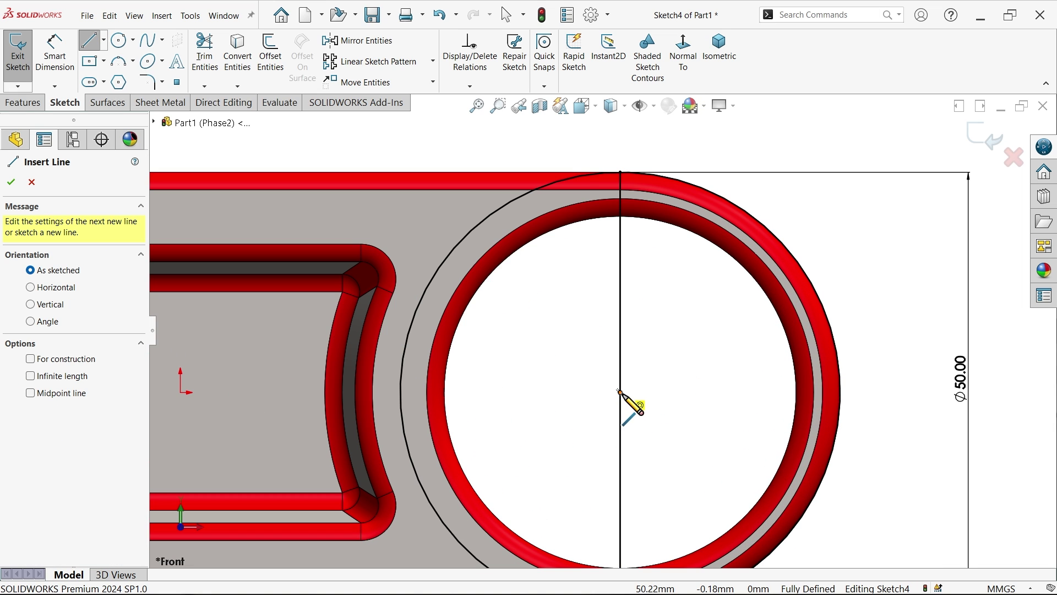
left_click(620, 393)
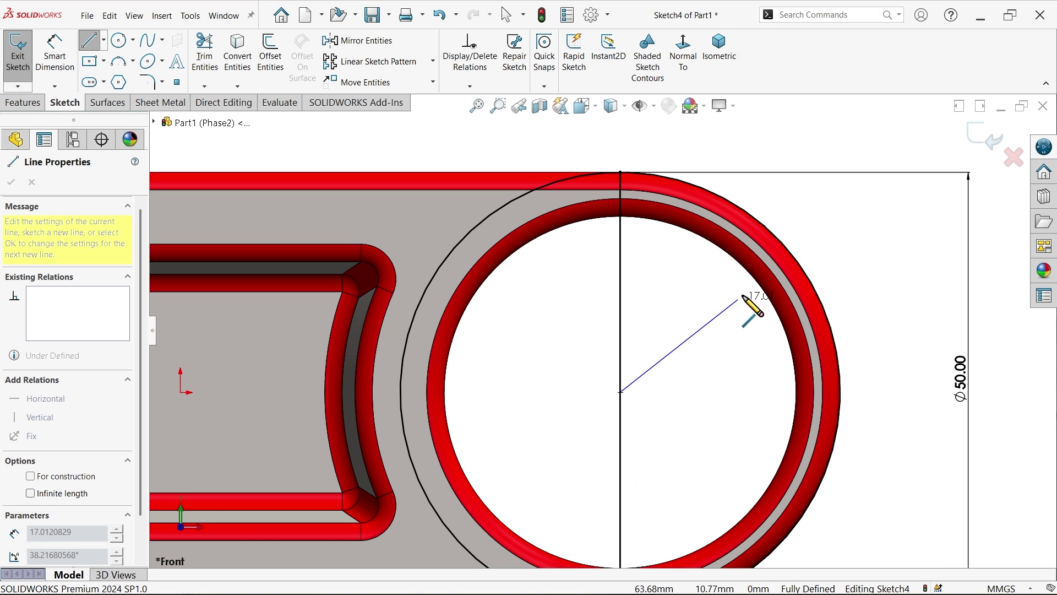
left_click(800, 265)
key("Escape")
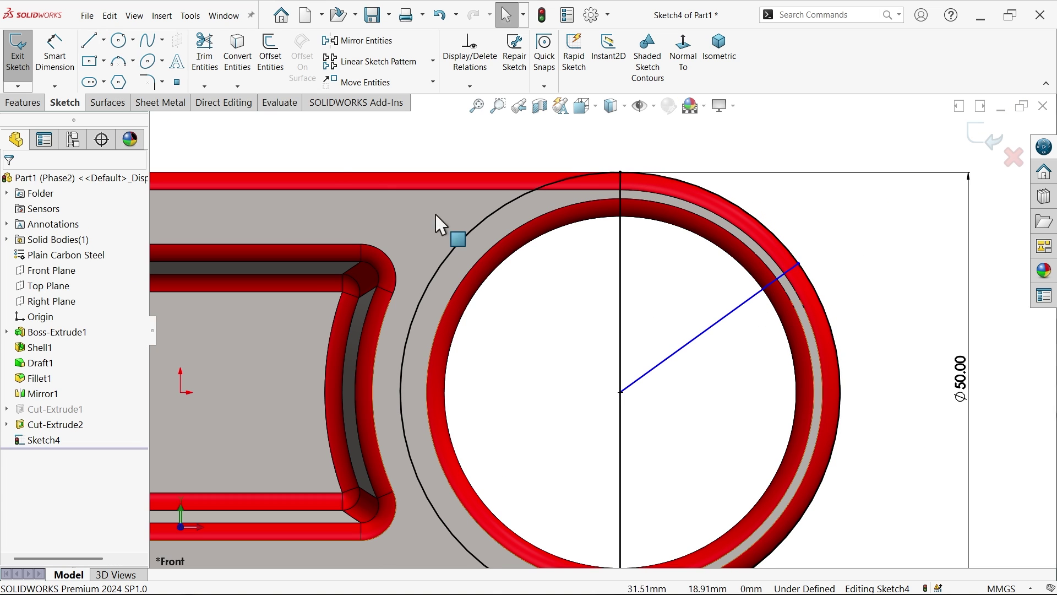
key("l")
scroll(639, 388, "up", 3)
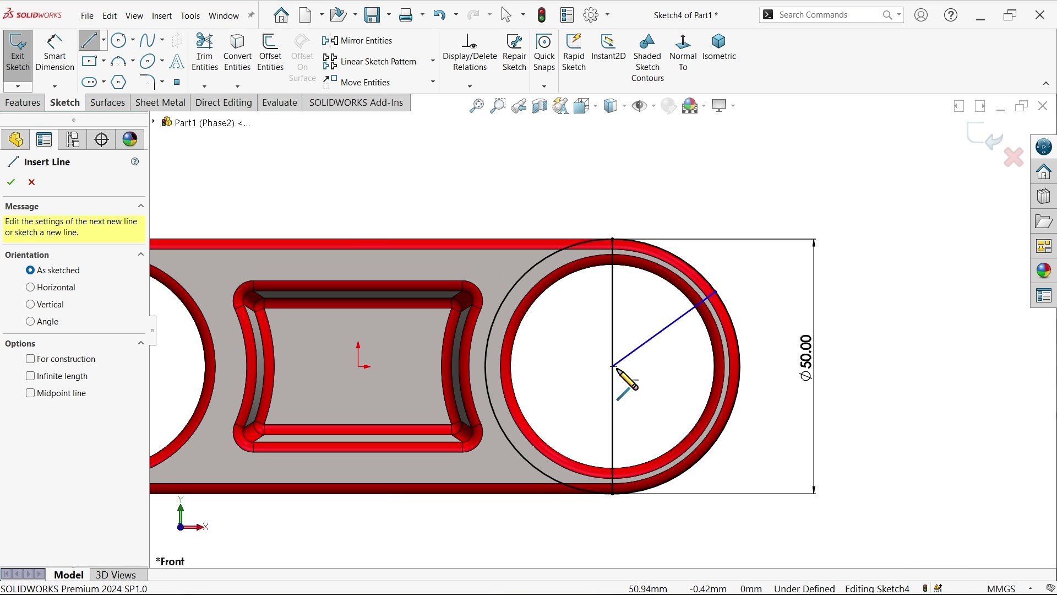
left_click(613, 367)
scroll(716, 445, "down", 3)
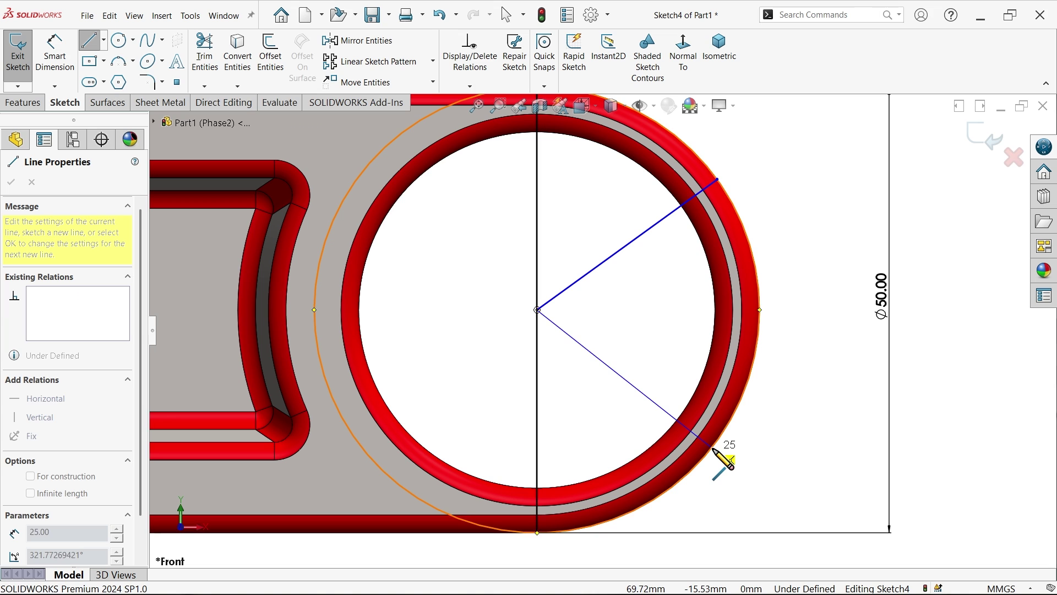
double_click(714, 448)
key("Escape")
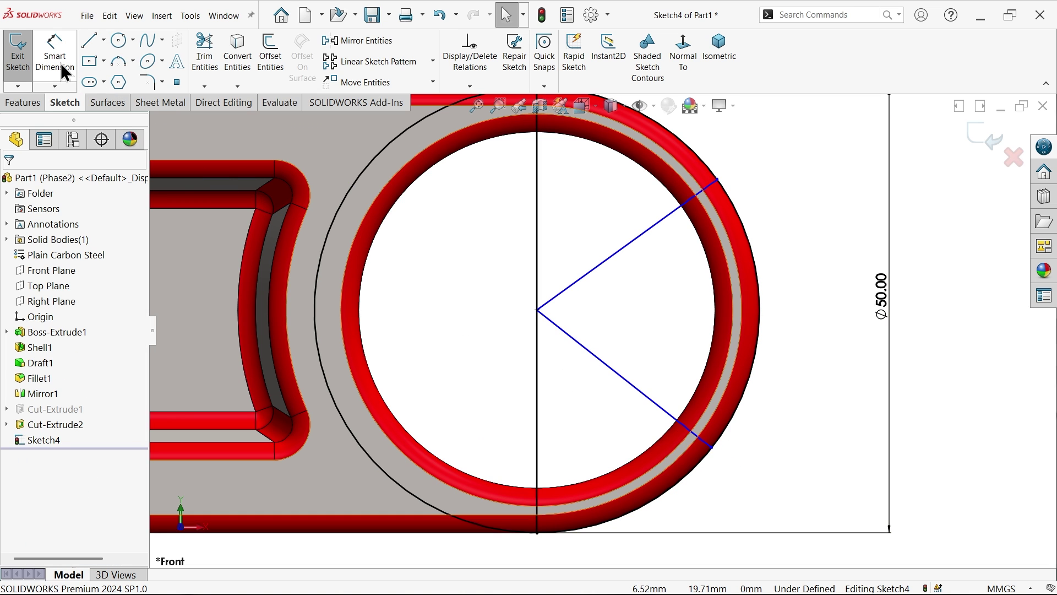
Dimension both radial lines at 60° from the vertical line to fully define Sketch4.
left_click(54, 55)
left_click(584, 276)
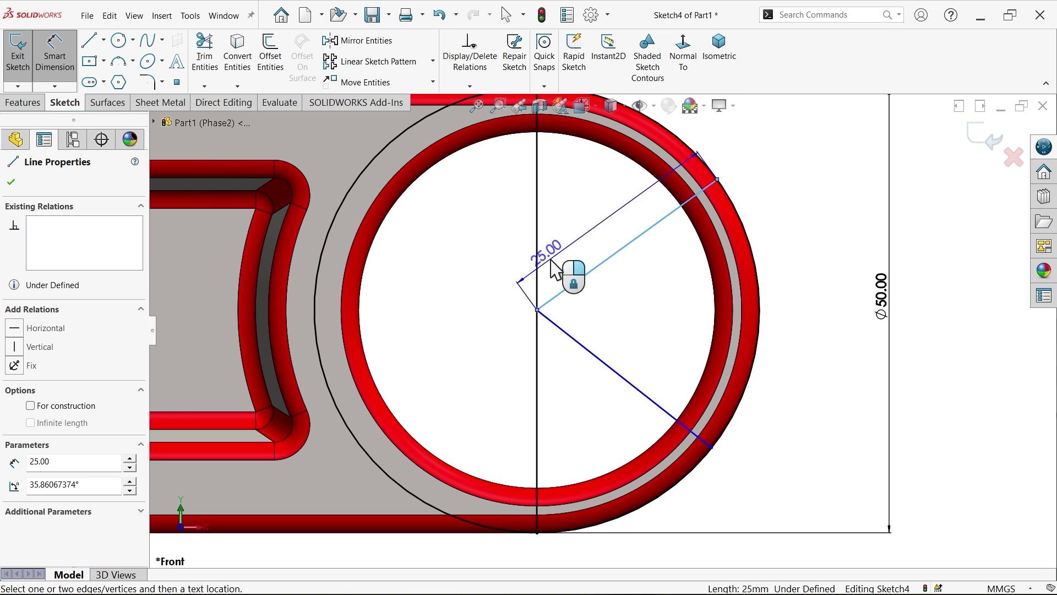
left_click(538, 263)
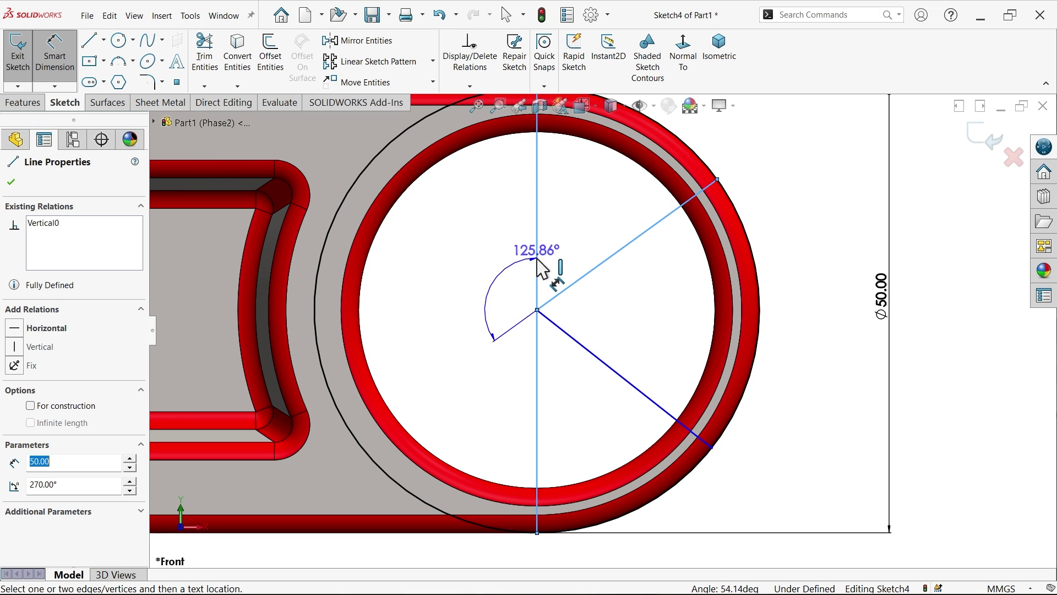
left_click(592, 221)
type("60")
key("Return")
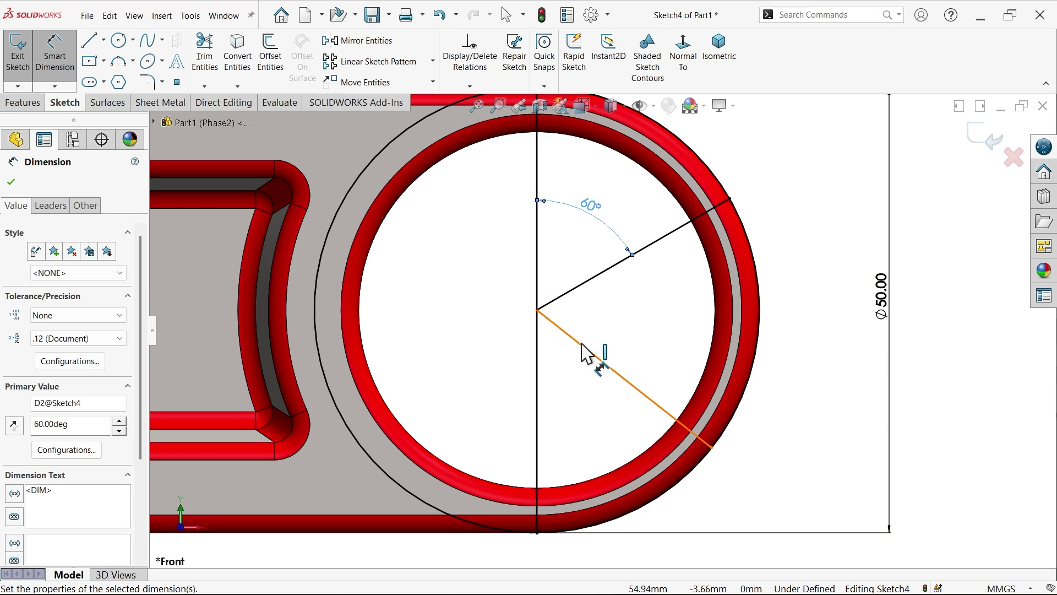
left_click(584, 348)
left_click(537, 363)
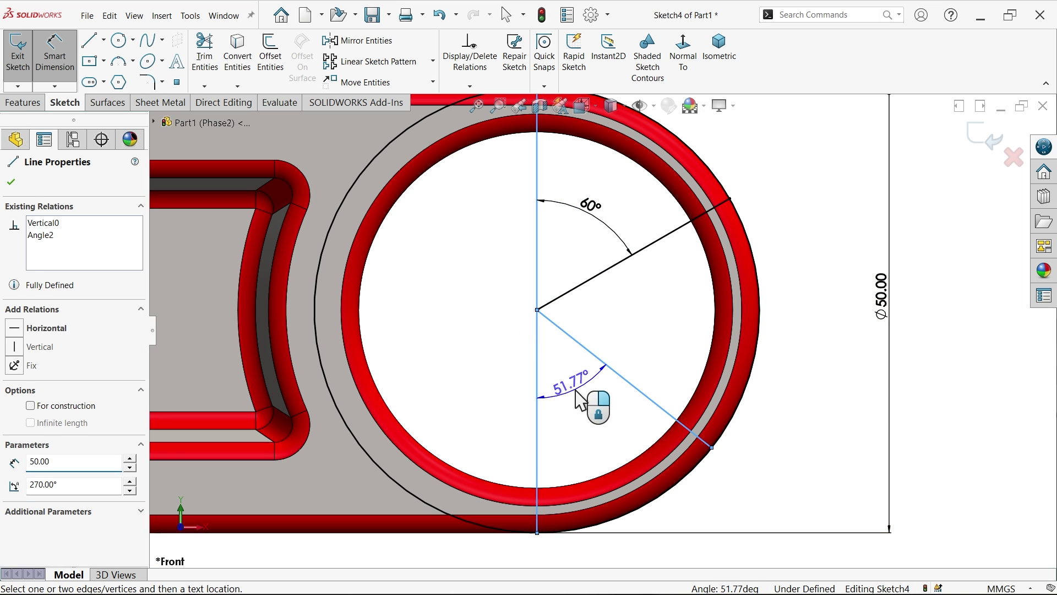
left_click(580, 398)
type("60")
key("Return")
scroll(534, 300, "up", 3)
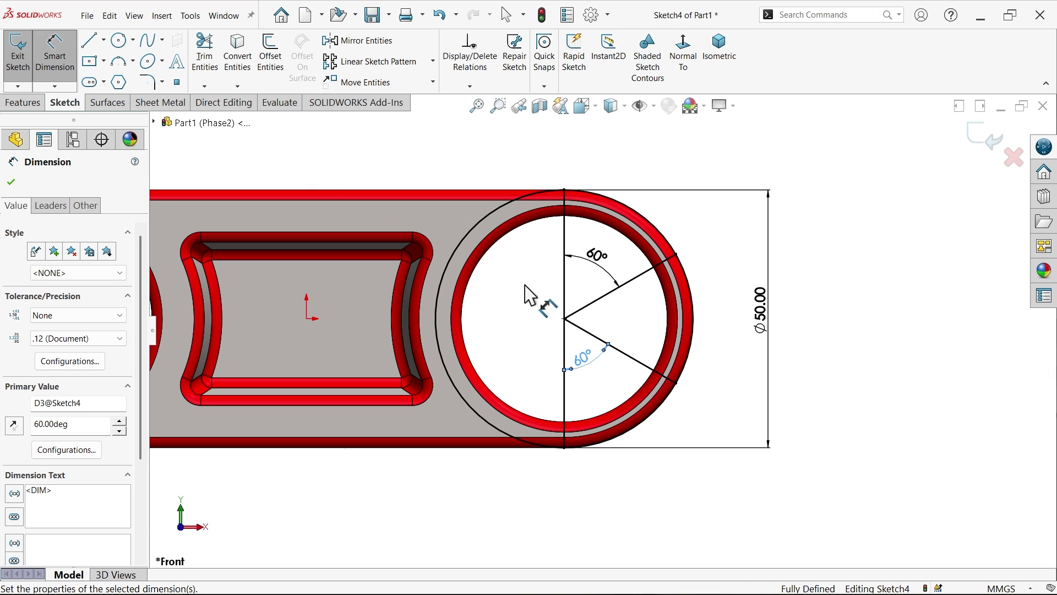
left_click(205, 60)
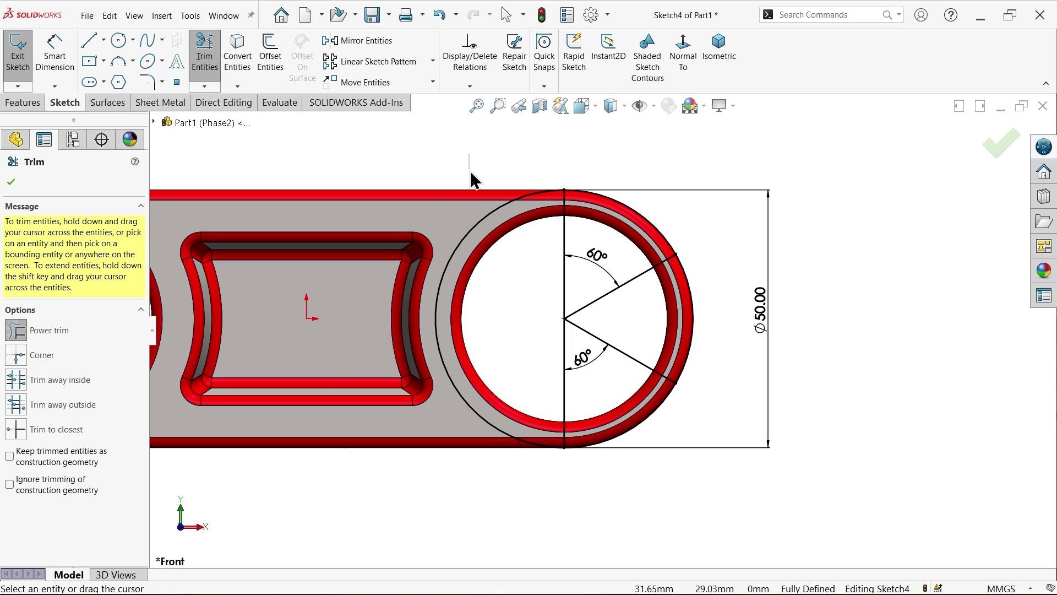
Trim away the left half of the sketch circle, keeping only its right half.
left_click_drag(488, 238, 507, 227)
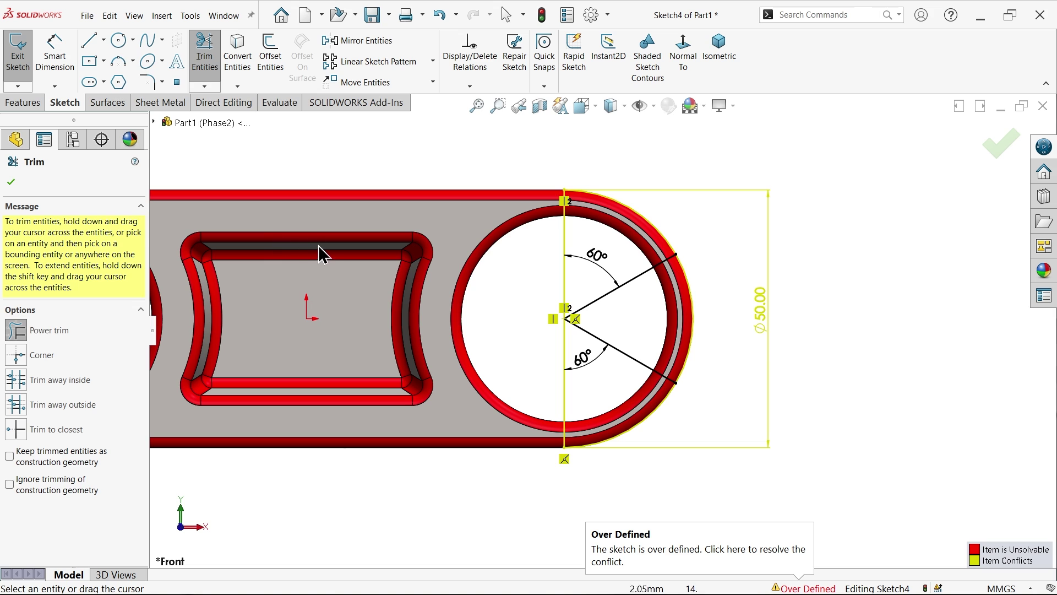
left_click(12, 185)
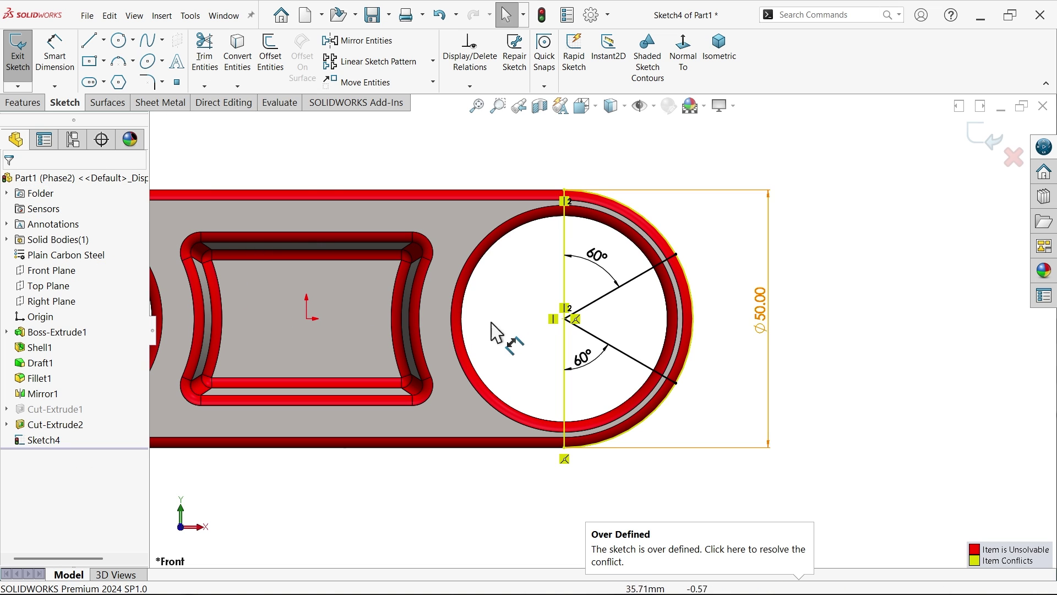
scroll(597, 331, "down", 2)
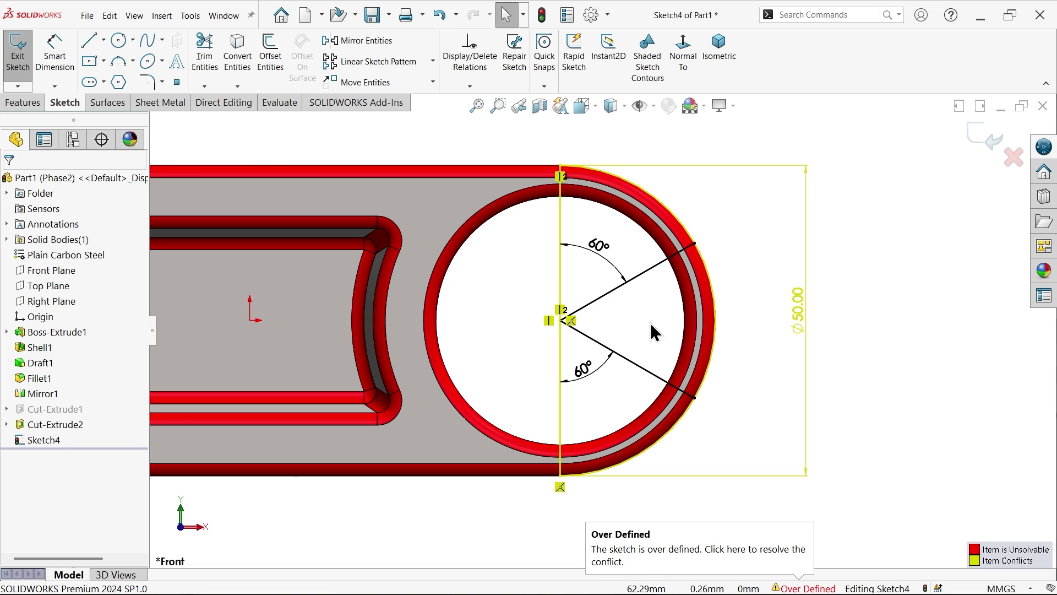
Delete the conflicting Ø50.00 diameter dimension so Sketch4 is fully defined.
left_click(799, 329)
key("Delete")
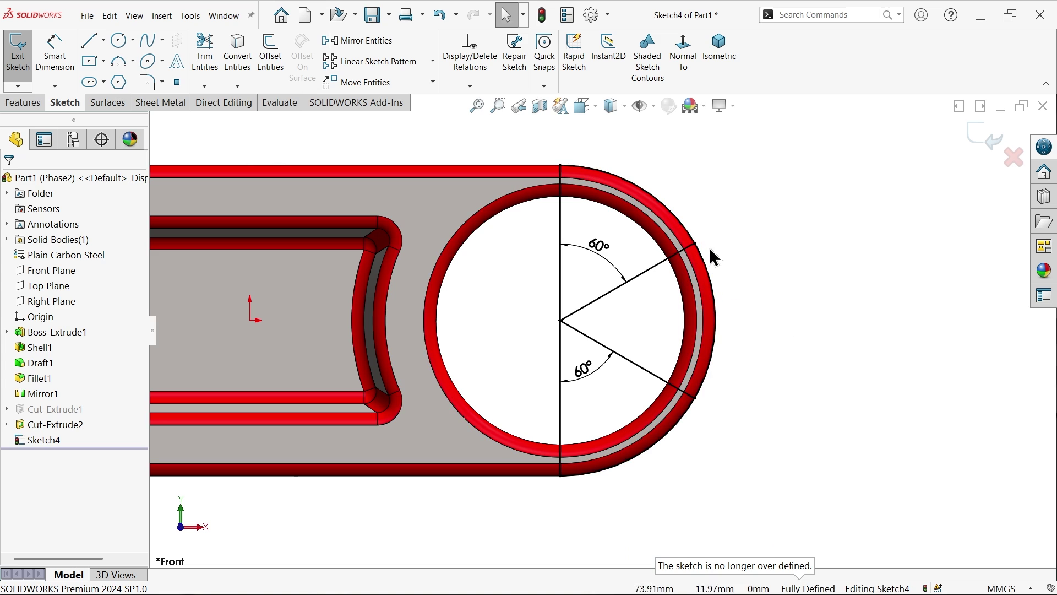
left_click(717, 307)
left_click(749, 217)
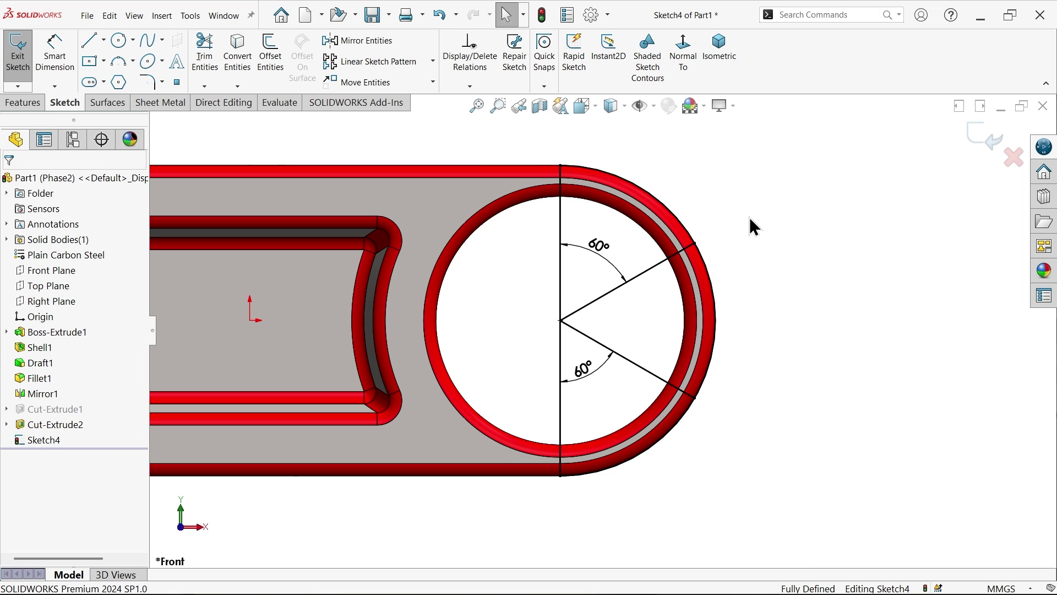
scroll(542, 225, "up", 3)
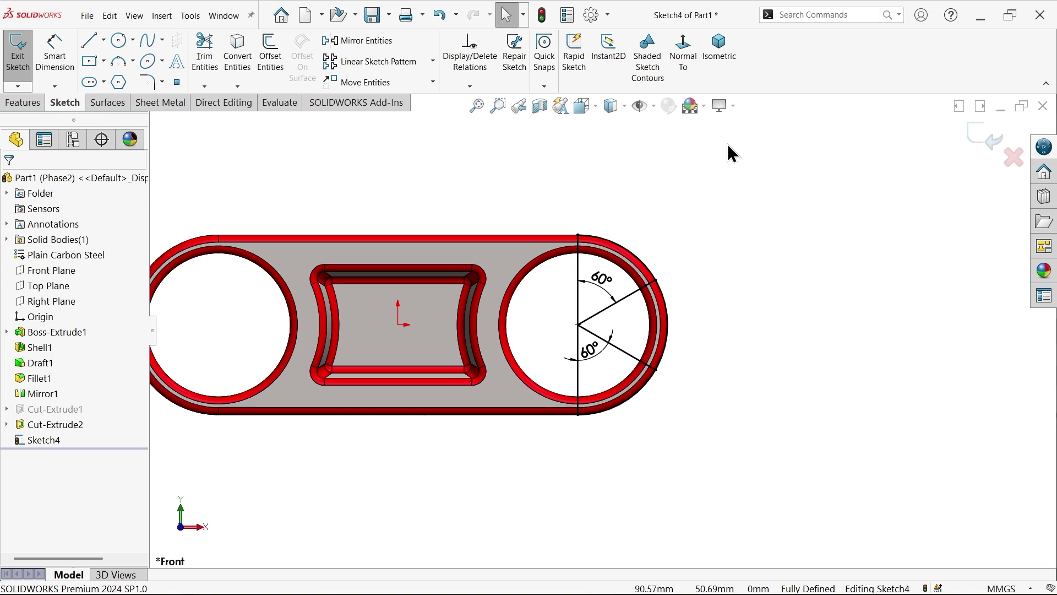
In isometric view, start an Extruded Cut using Sketch4's upper 60° sector as the region.
left_click(719, 58)
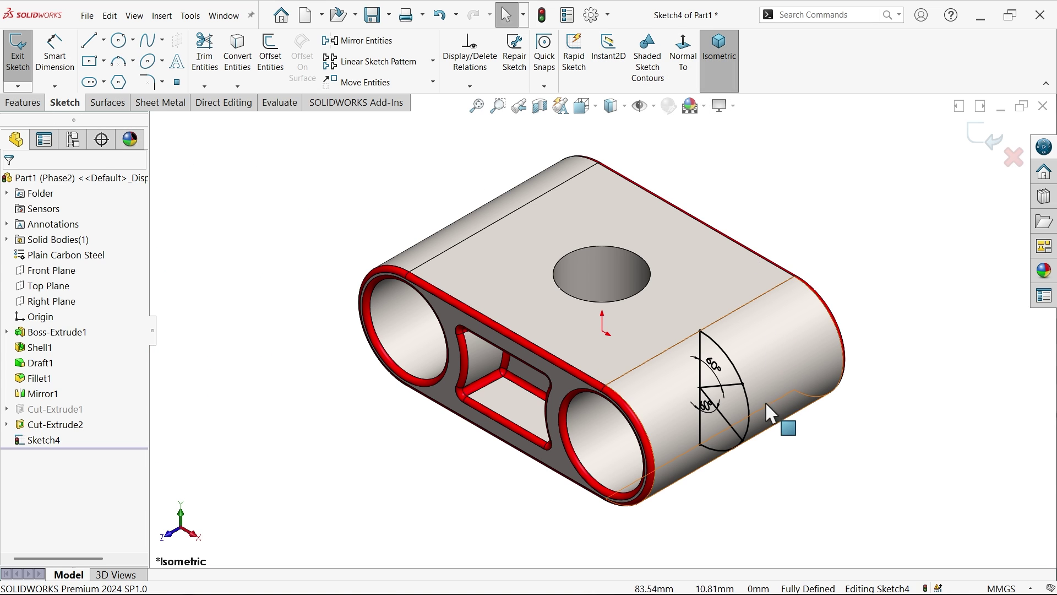
scroll(767, 420, "down", 3)
left_click(23, 102)
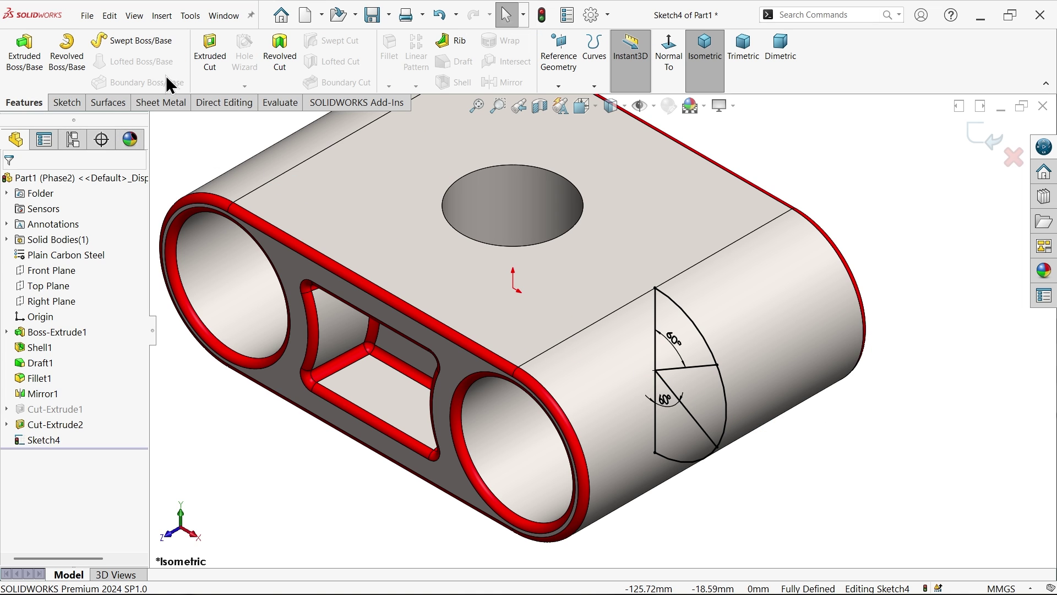
left_click(210, 55)
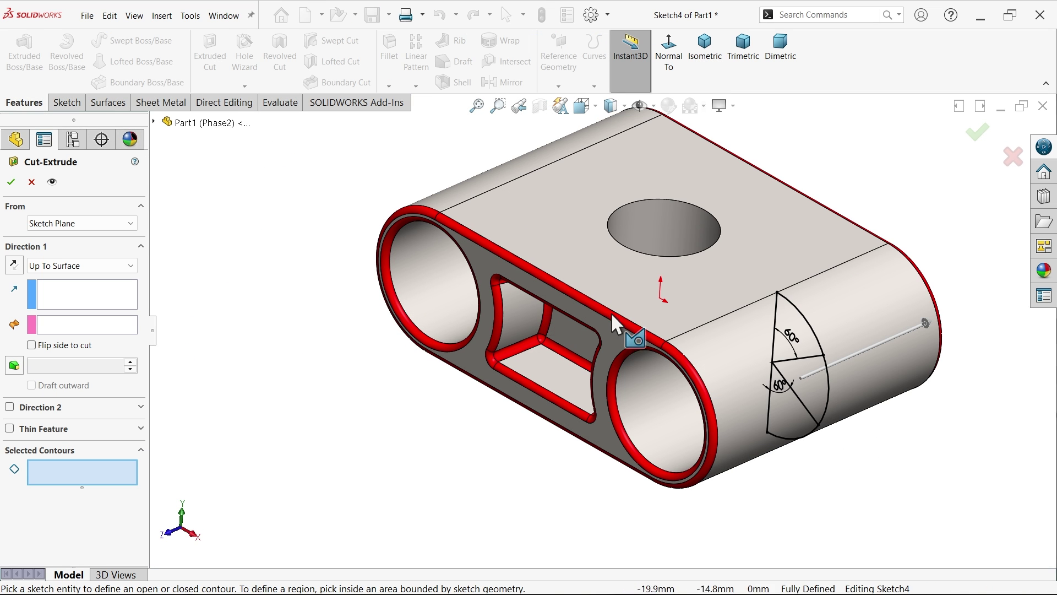
scroll(831, 402, "down", 3)
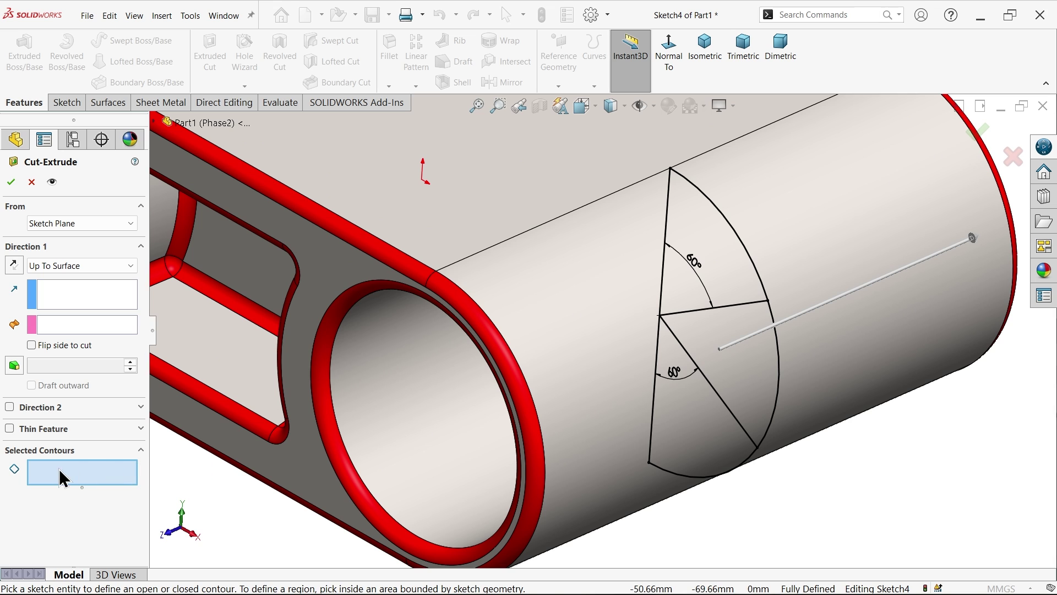
left_click(723, 270)
Limit the cut Up To Surface at the part's far end face.
scroll(665, 259, "up", 3)
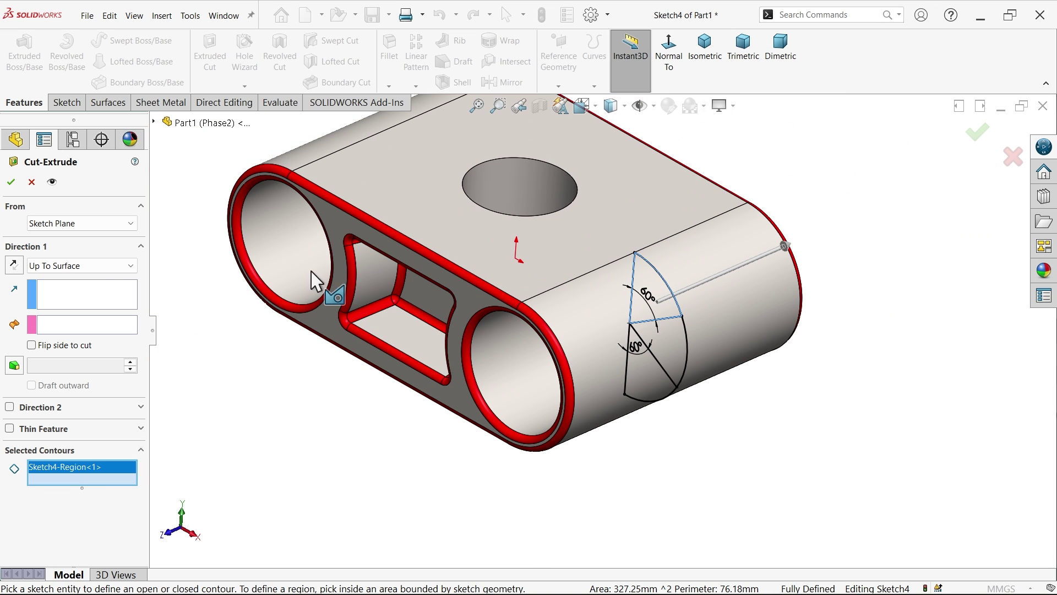
left_click(73, 267)
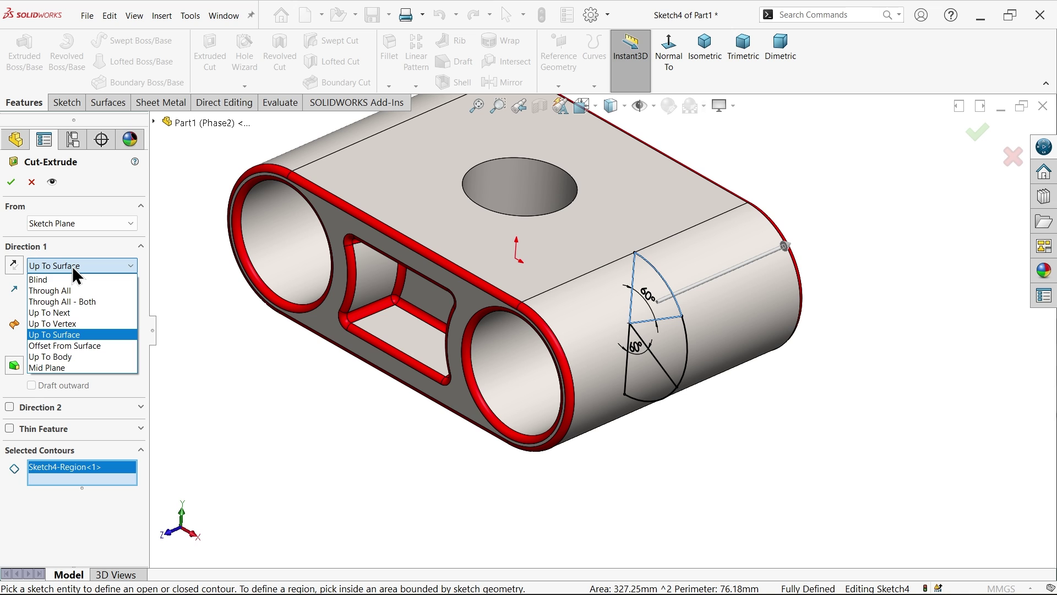
left_click(72, 266)
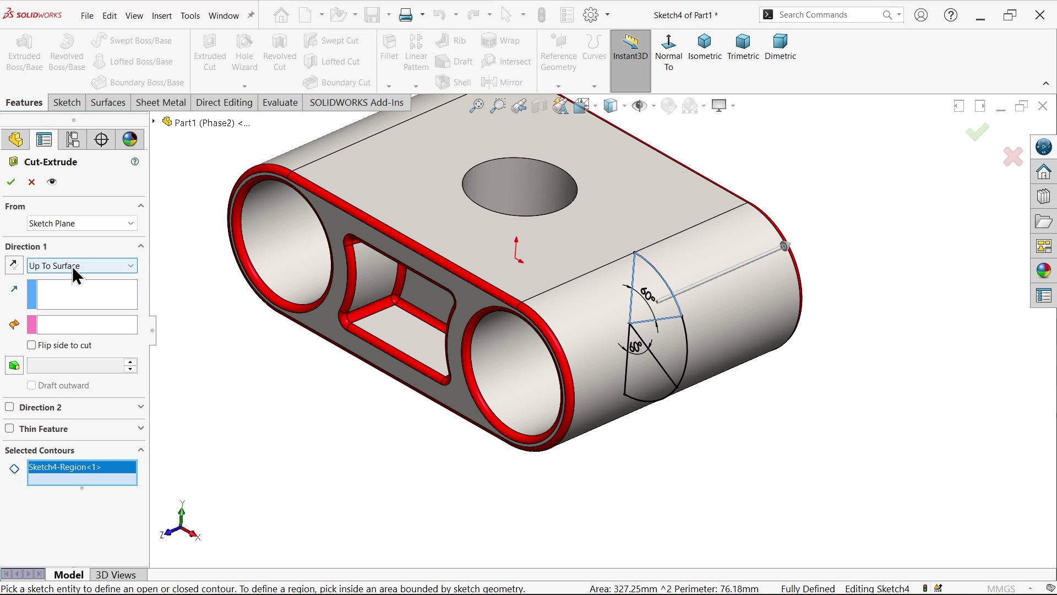
left_click(64, 325)
middle_click_drag(300, 373, 218, 372)
left_click(608, 305)
middle_click_drag(631, 334, 732, 359)
scroll(610, 292, "down", 5)
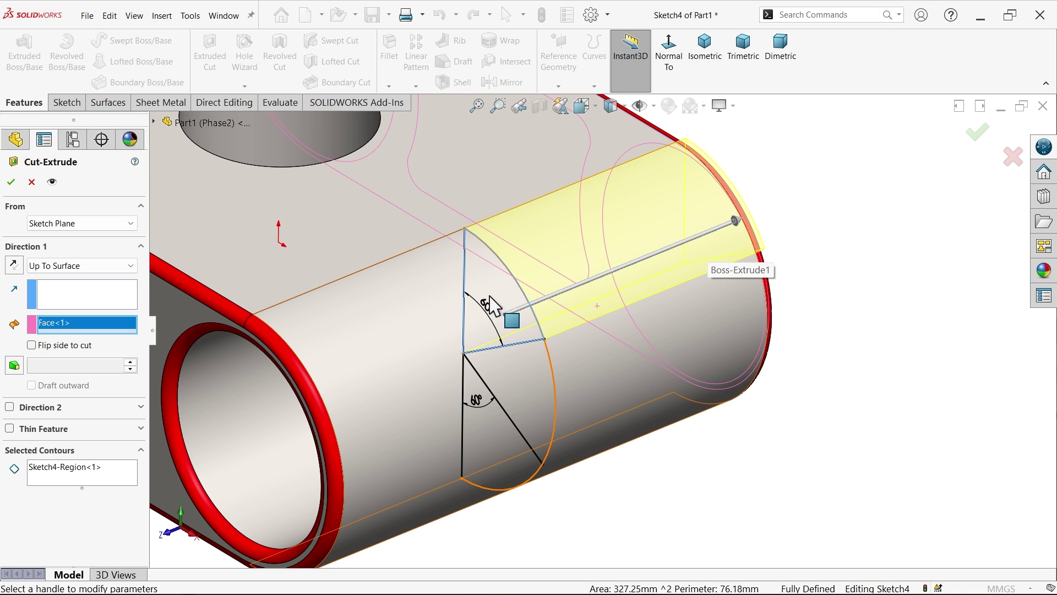
Start the cut from a reversed 10 mm offset, creating Cut-Extrude3.
left_click(66, 225)
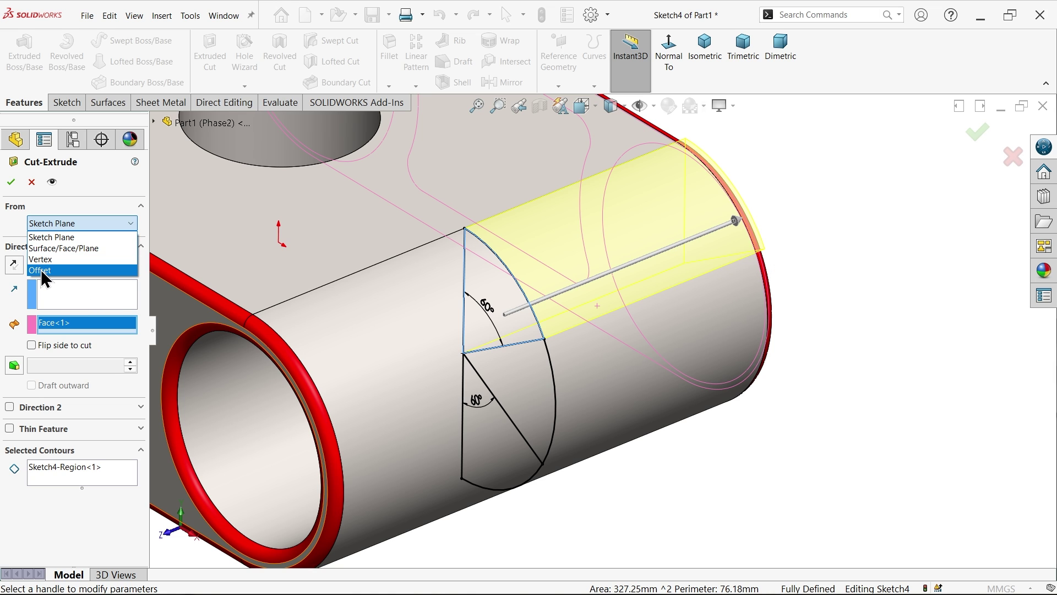
left_click(42, 270)
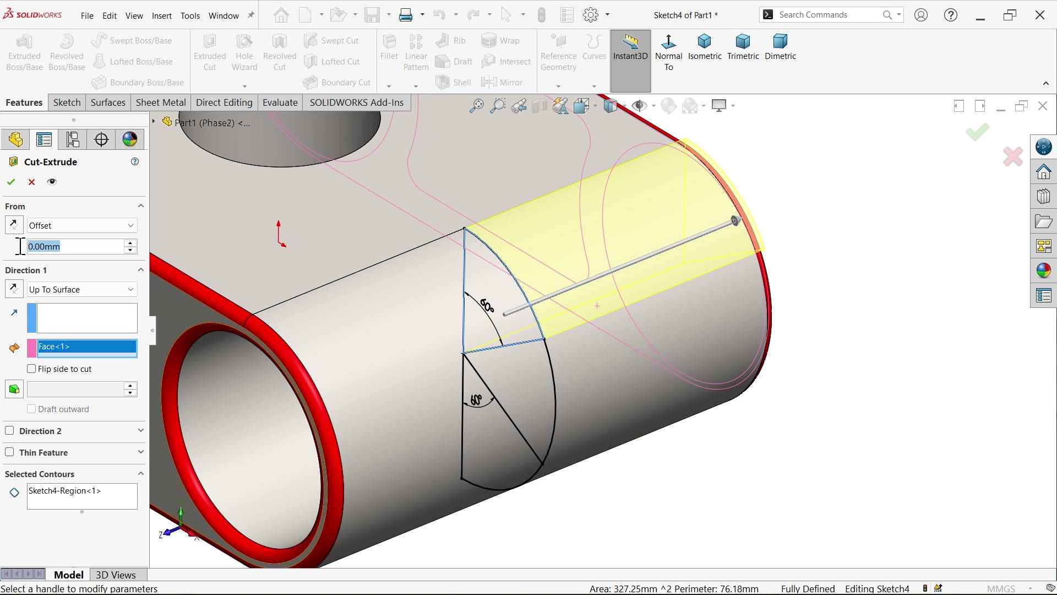
type("10")
key("Return")
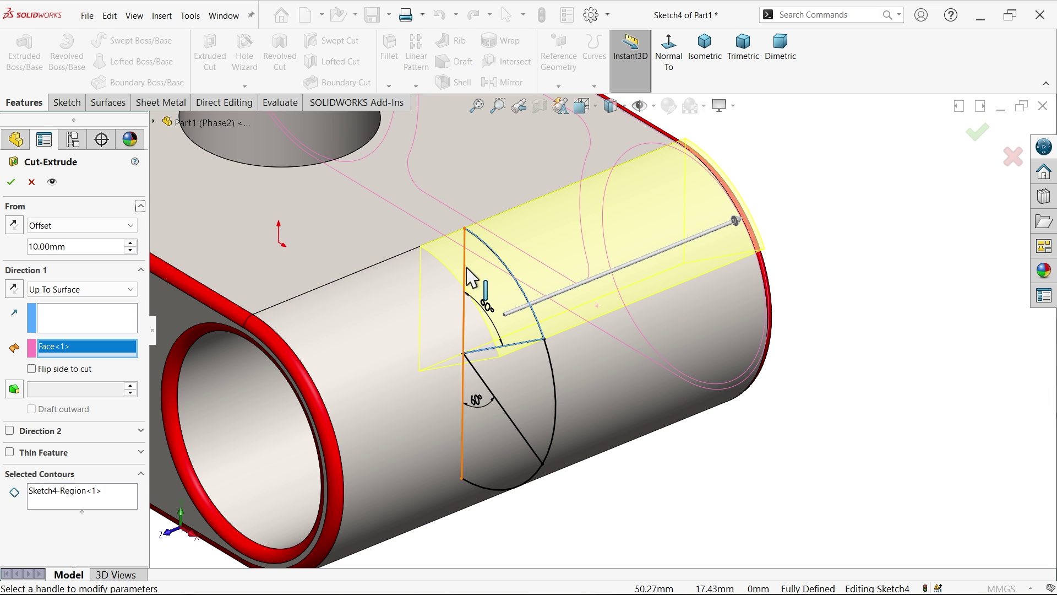
left_click(14, 227)
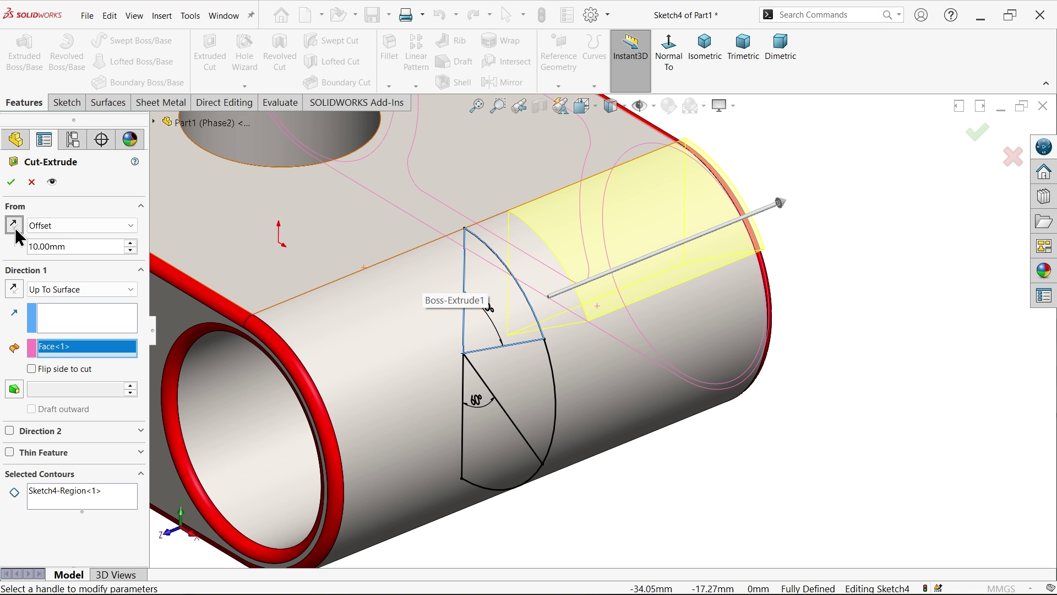
middle_click_drag(472, 301, 550, 271)
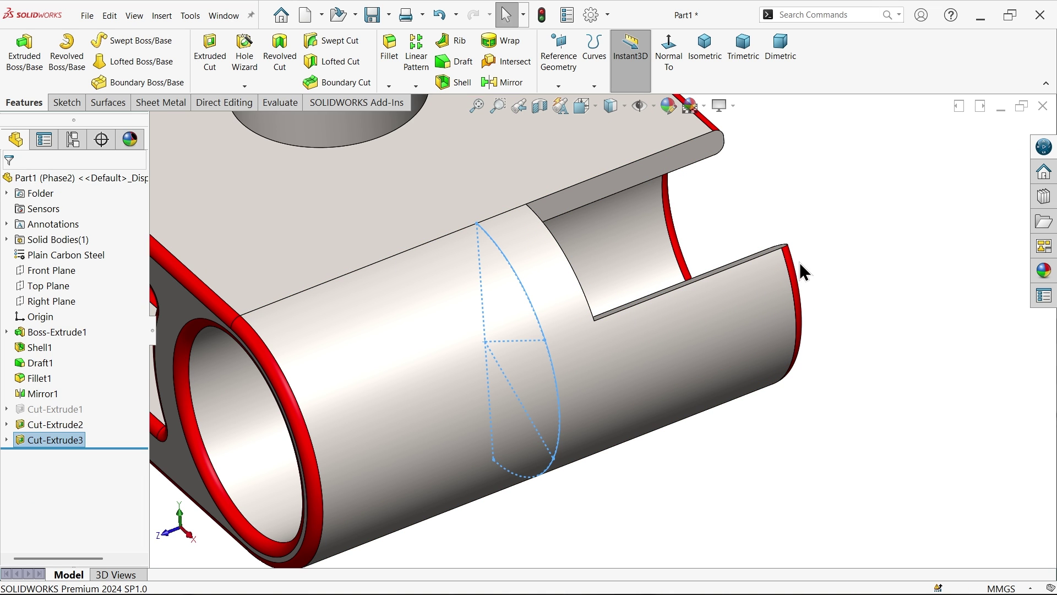
left_click(834, 242)
Reuse Sketch4 for a second Extruded Cut and select its next slot region.
key("f")
mouse_move(811, 264)
middle_mouse_down()
mouse_move(779, 272)
mouse_move(810, 275)
middle_mouse_up()
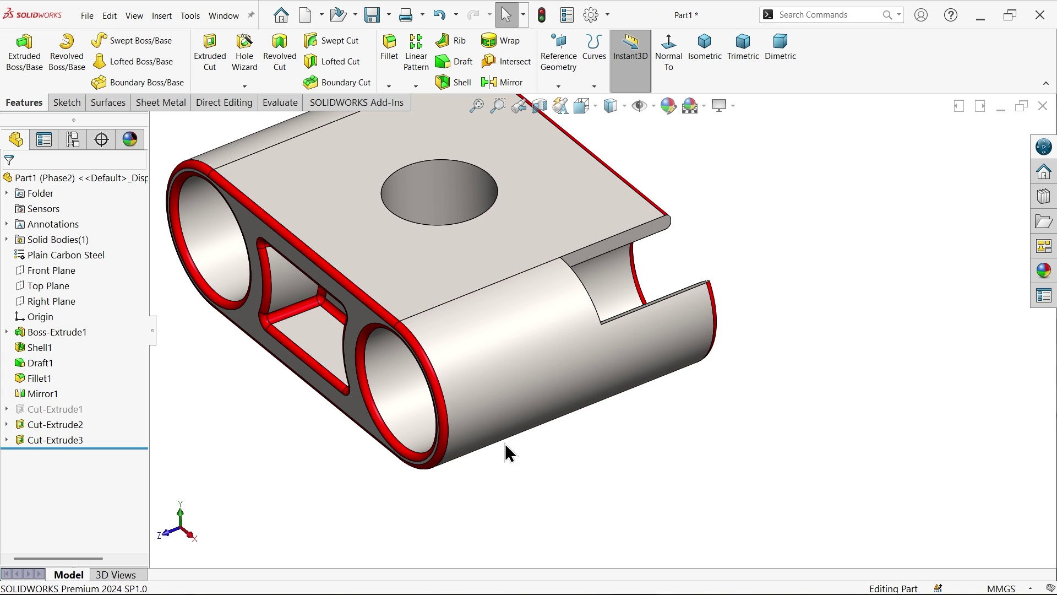
left_click(6, 439)
left_click(55, 455)
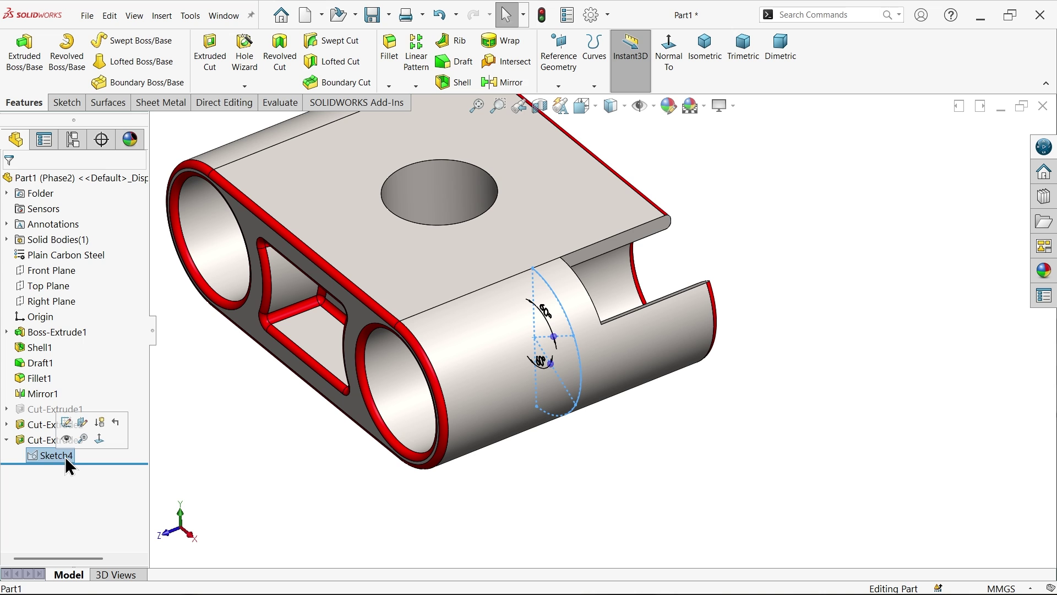
left_click(207, 70)
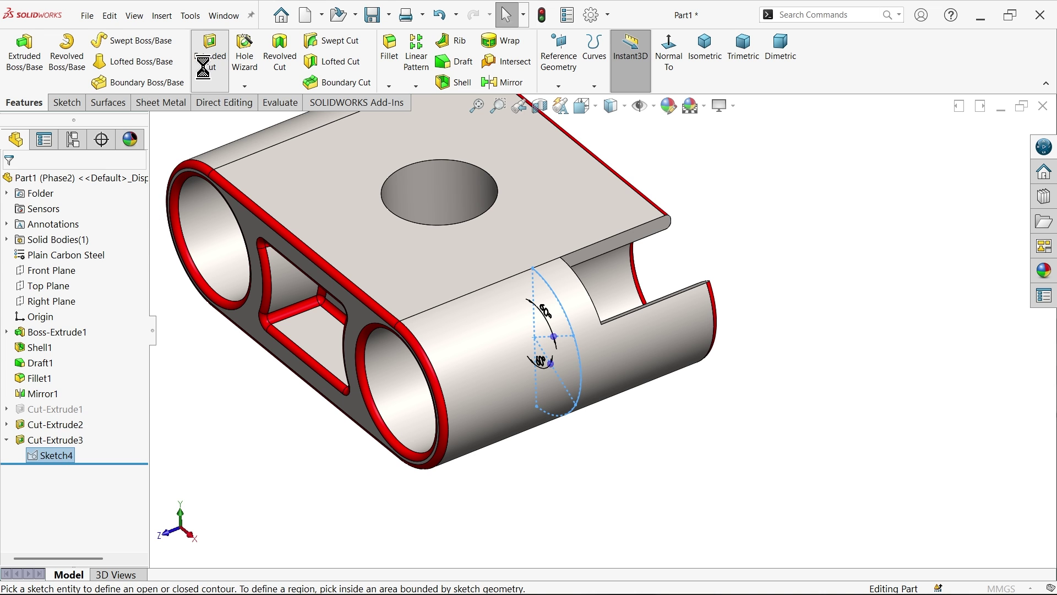
mouse_move(228, 489)
middle_mouse_down()
mouse_move(318, 460)
mouse_move(338, 465)
middle_mouse_up()
left_click(606, 385)
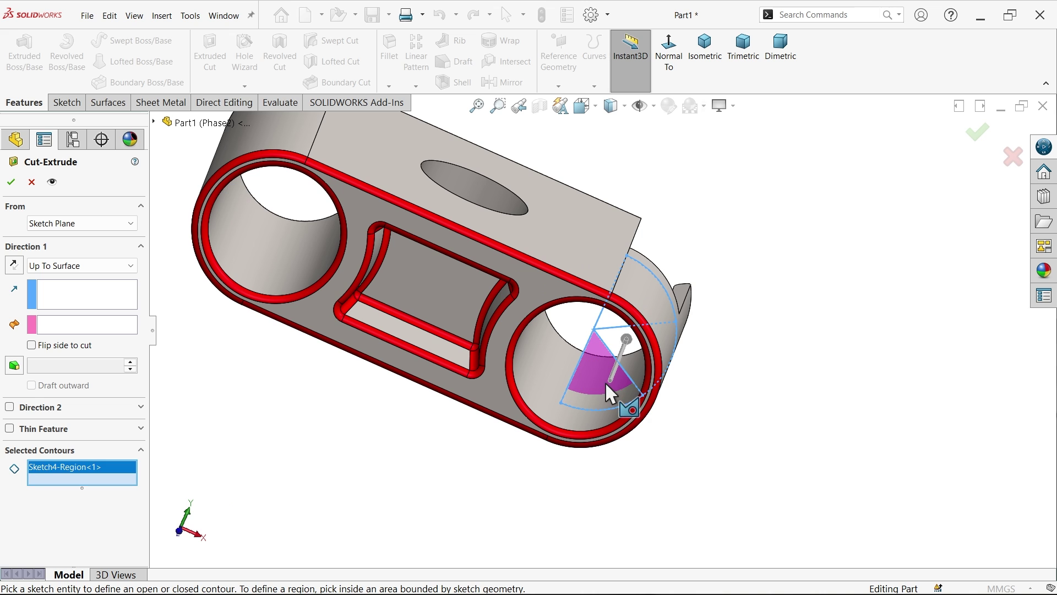
mouse_move(632, 448)
middle_mouse_down()
mouse_move(627, 391)
mouse_move(626, 425)
mouse_move(554, 460)
middle_mouse_up()
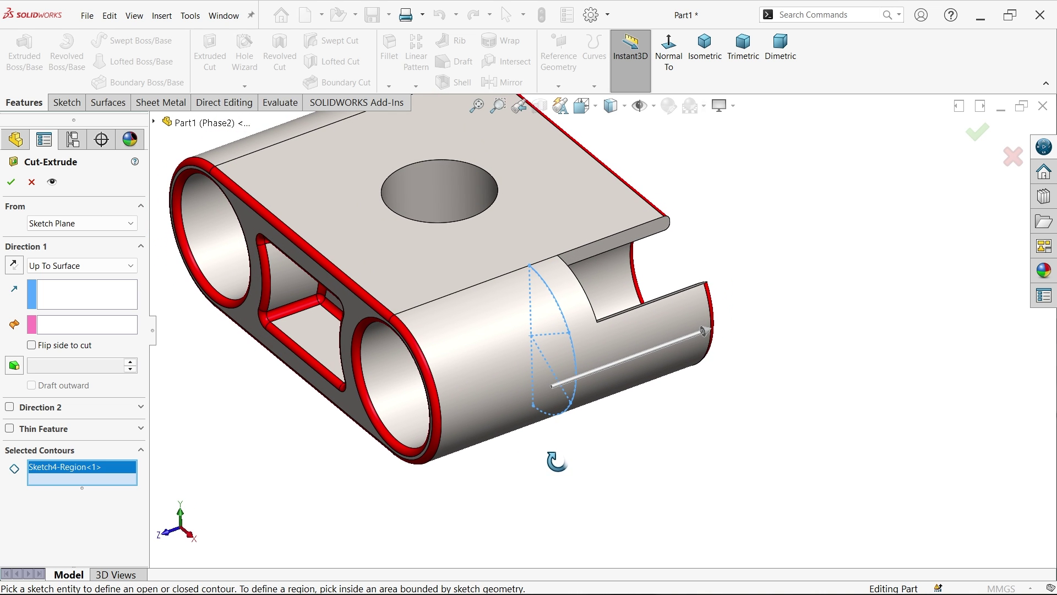
Limit the second cut Up To Surface at the opposite end face.
left_click(61, 269)
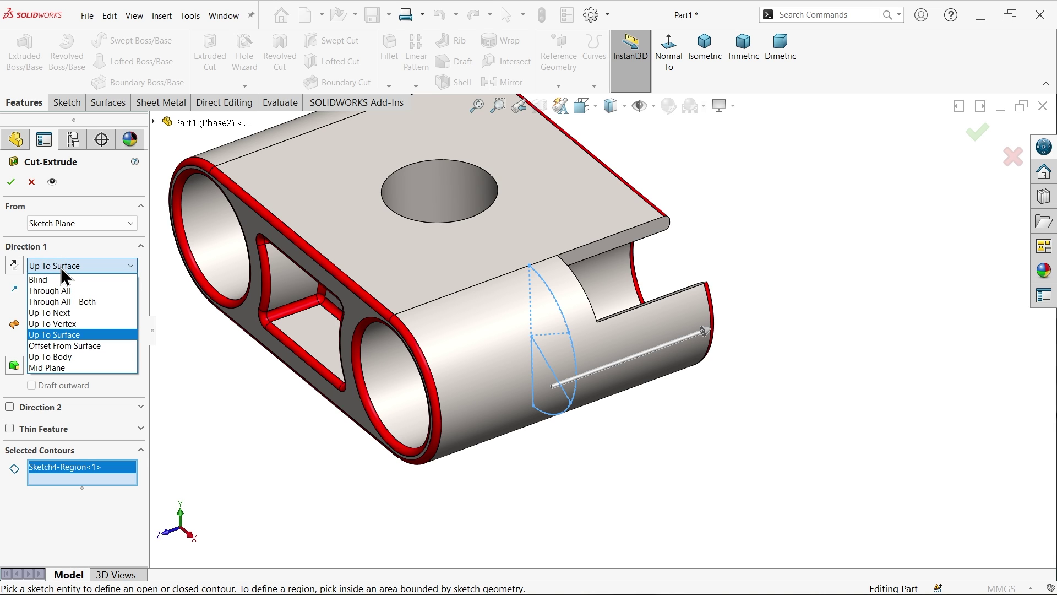
left_click(61, 267)
left_click(36, 326)
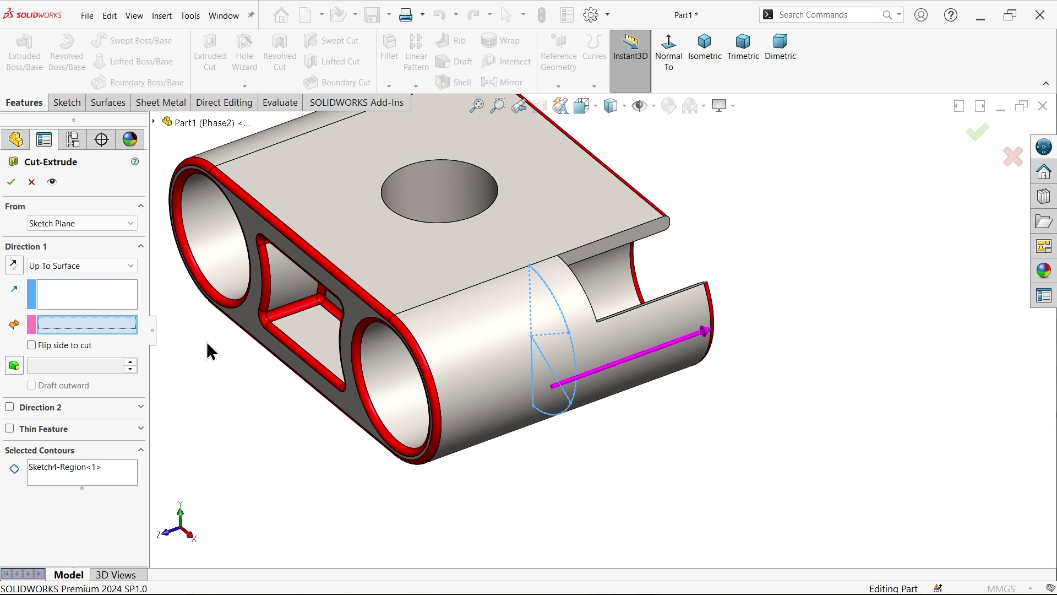
left_click(359, 308)
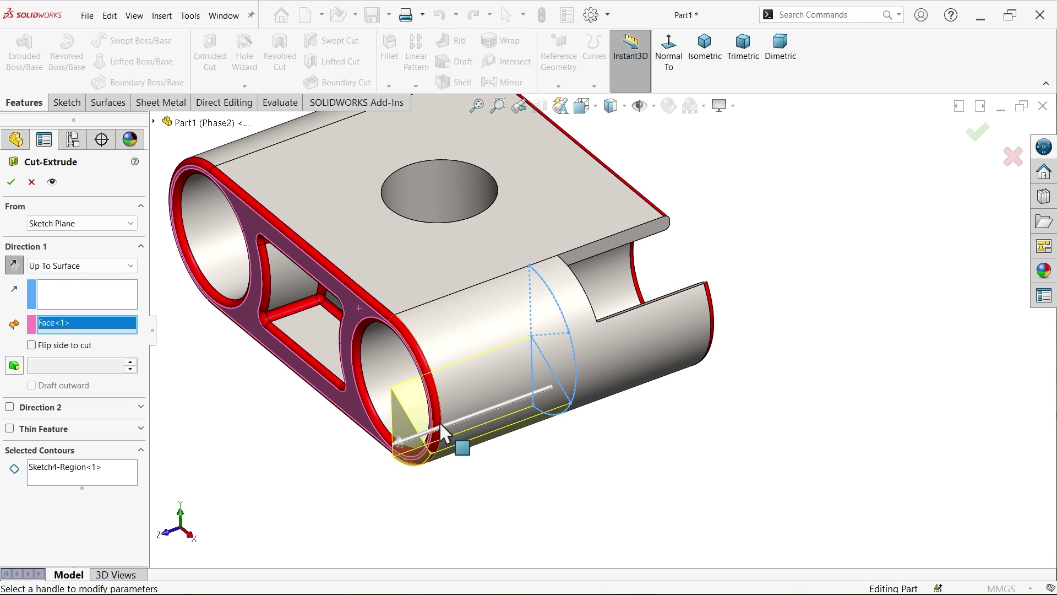
middle_click_drag(440, 424, 463, 289)
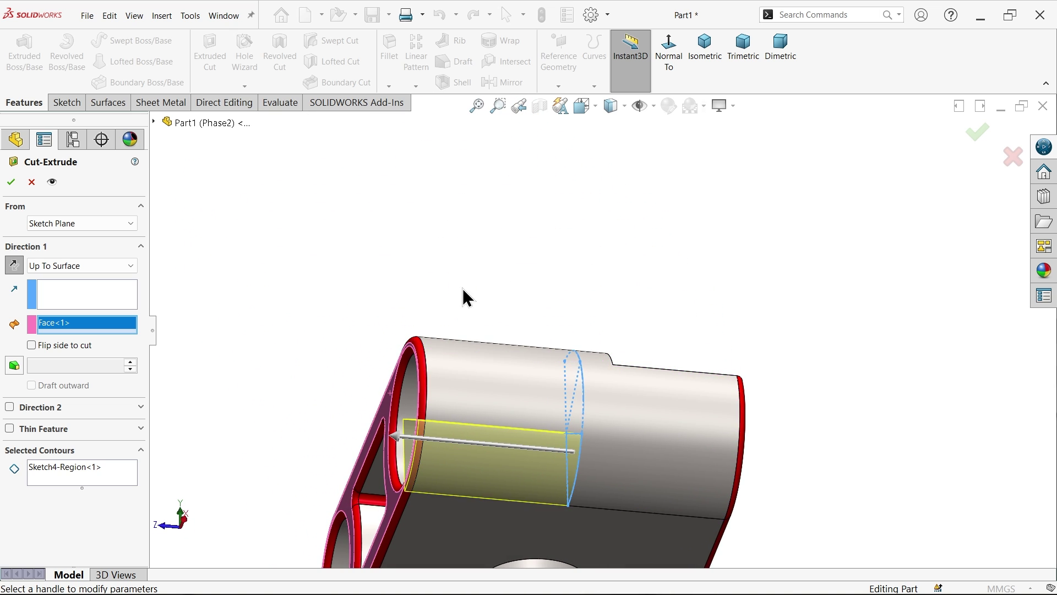
scroll(550, 420, "up", 3)
scroll(573, 389, "down", 6)
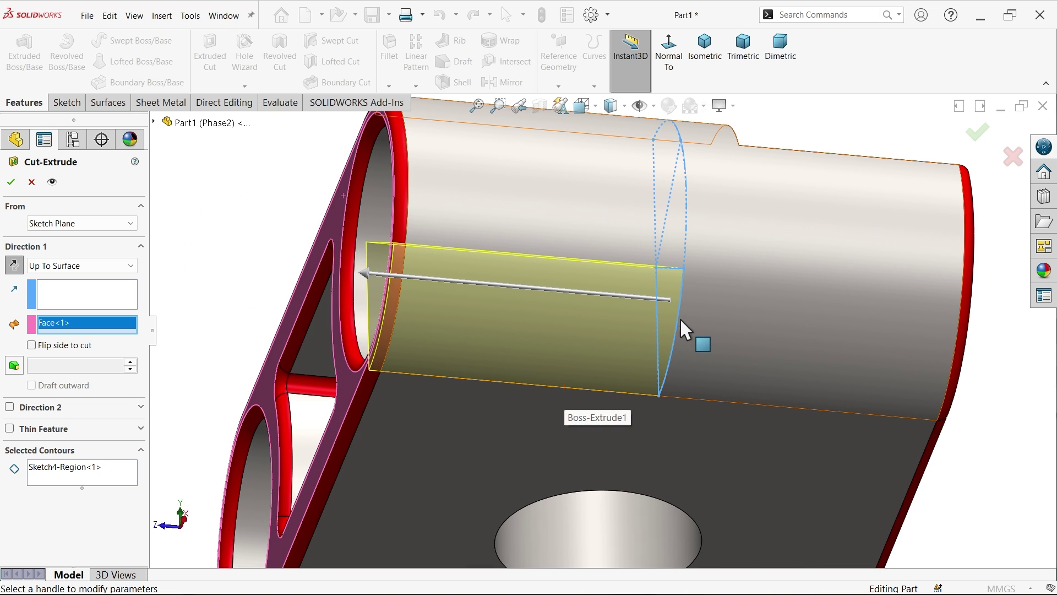
Start the cut from a 10 mm offset and finish Cut-Extrude4.
left_click(89, 223)
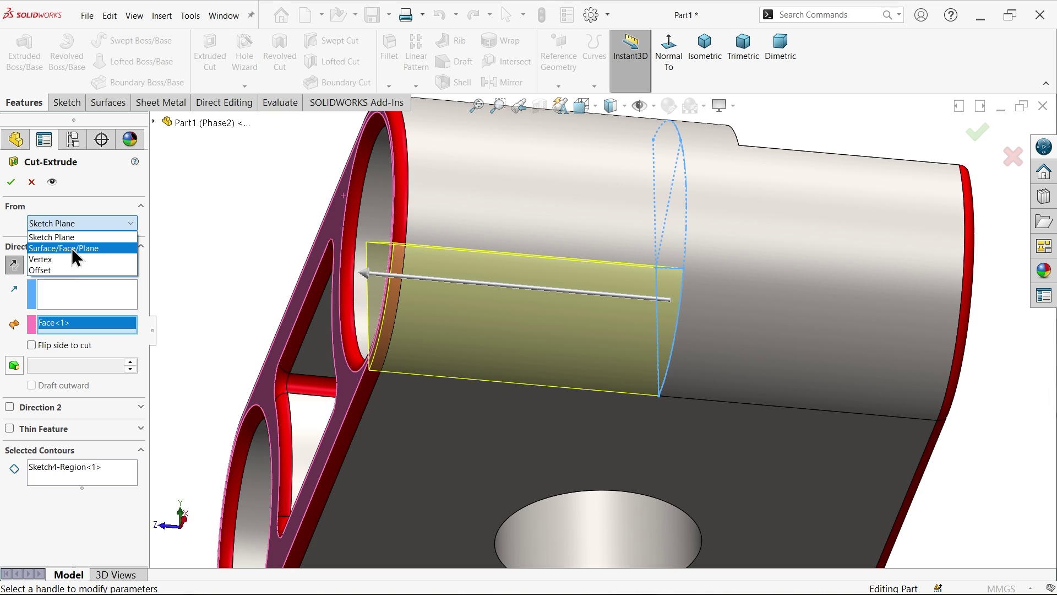
left_click(56, 274)
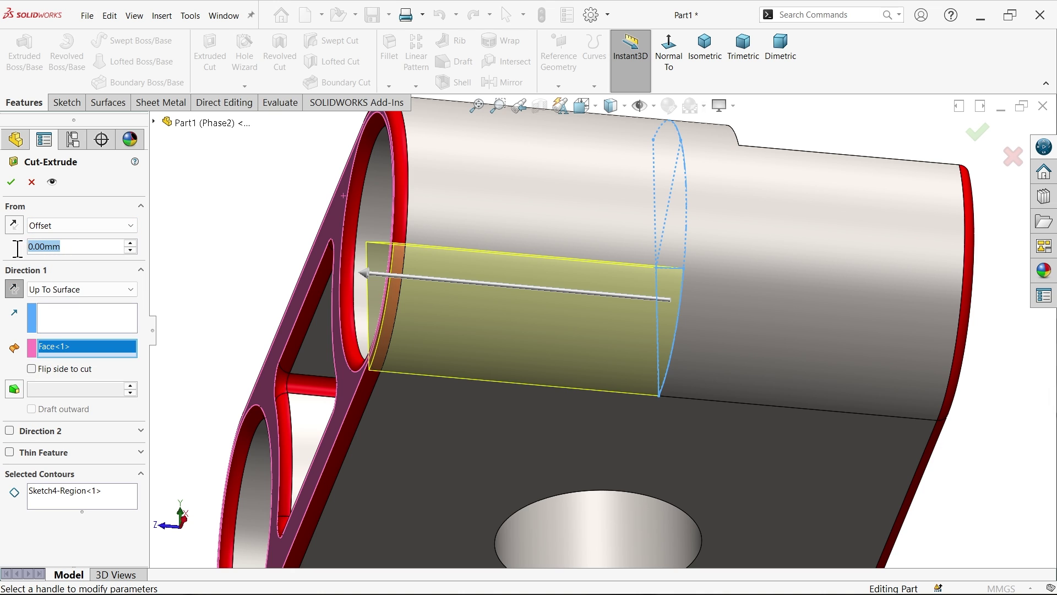
type("10")
key("Return")
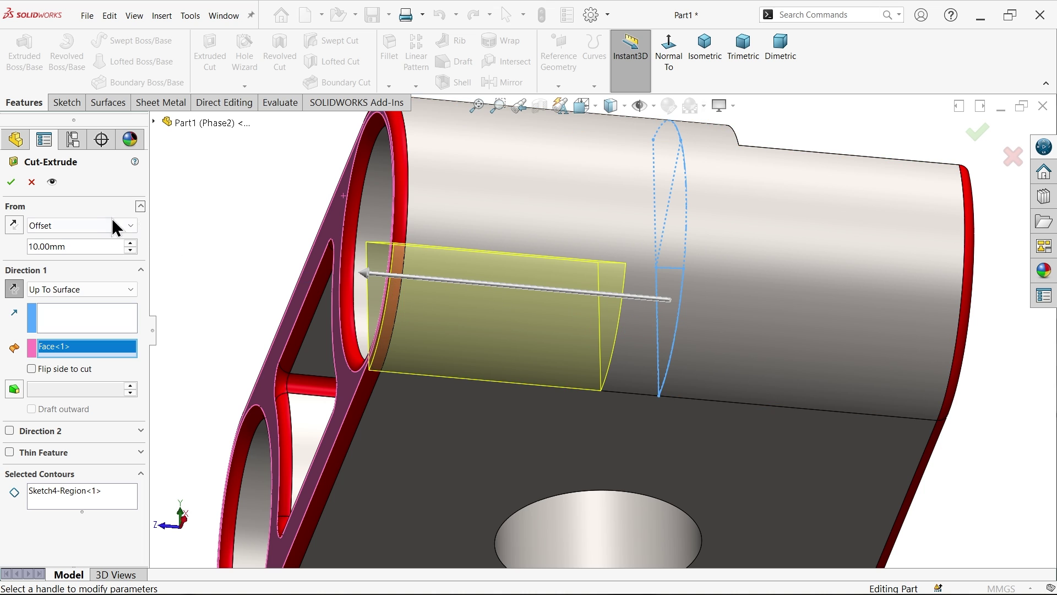
left_click(11, 182)
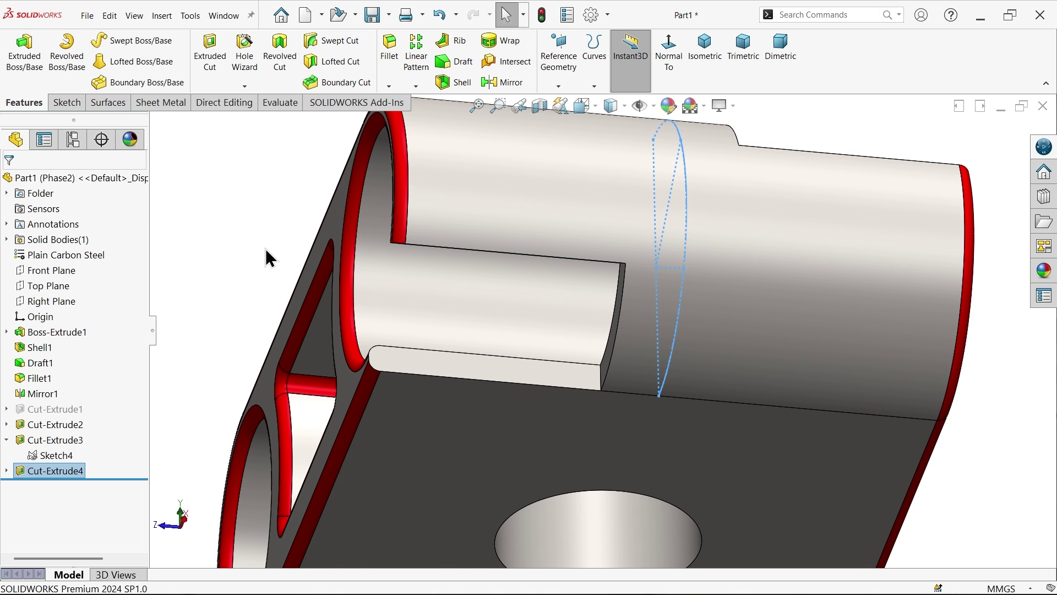
key("f")
left_click(272, 259)
Start a third Extruded Cut from Sketch4 using its outline as the profile.
middle_click_drag(272, 259, 312, 407)
scroll(449, 406, "up", 2)
scroll(613, 372, "down", 5)
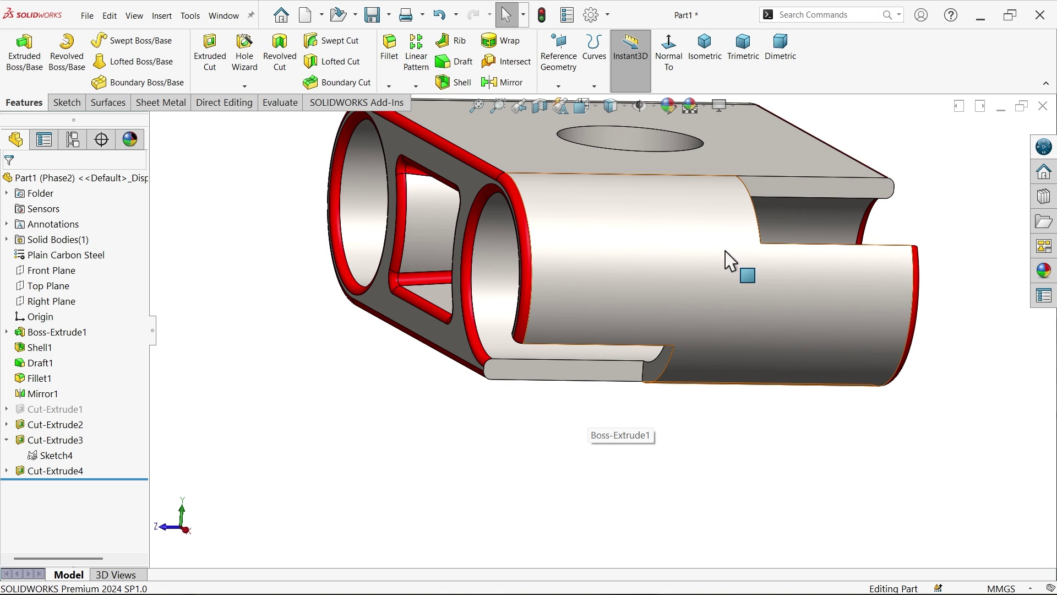
left_click(32, 458)
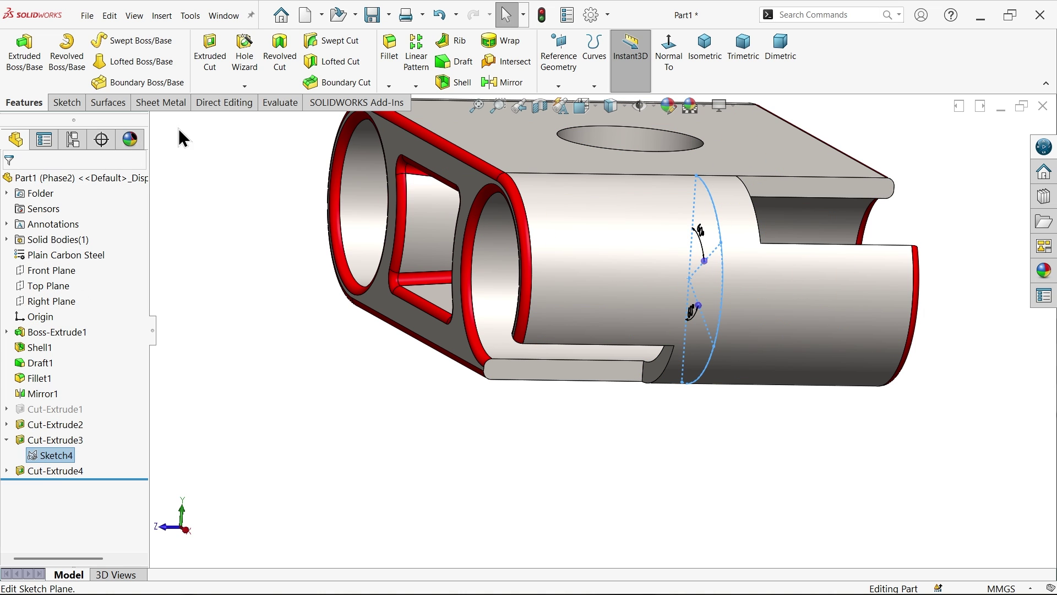
left_click(209, 62)
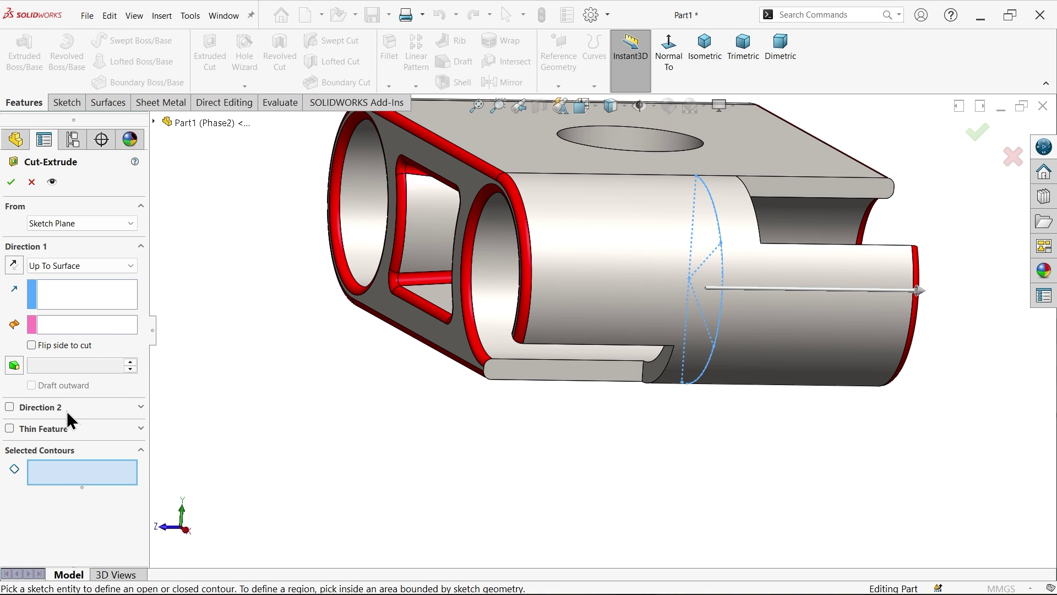
left_click(706, 376)
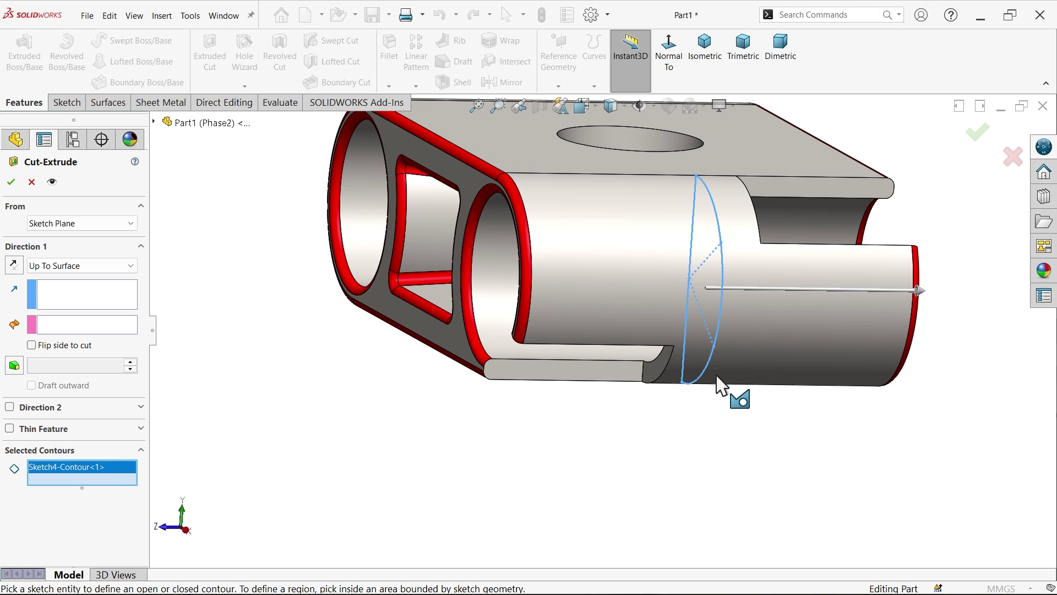
Cut a 20 mm Mid Plane band through the rounded end, creating Cut-Extrude5.
middle_click_drag(671, 429, 740, 456)
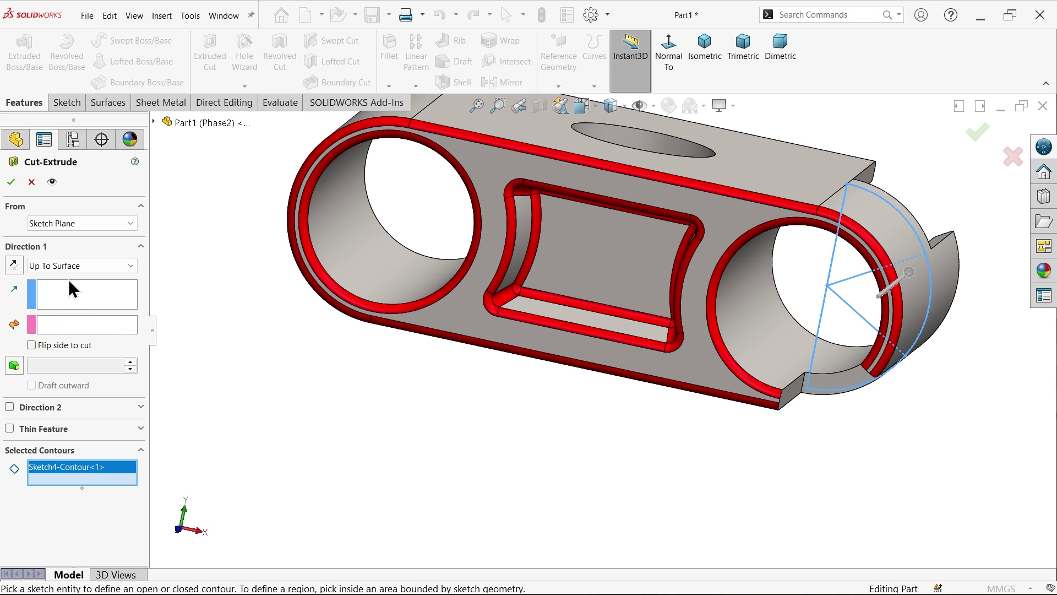
left_click(77, 266)
left_click(55, 366)
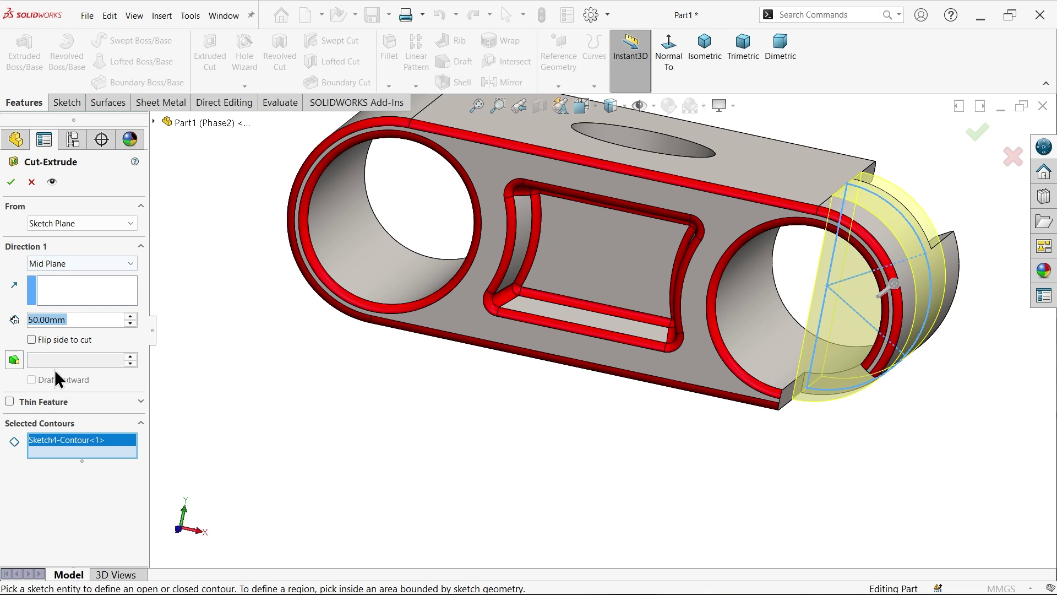
type("2")
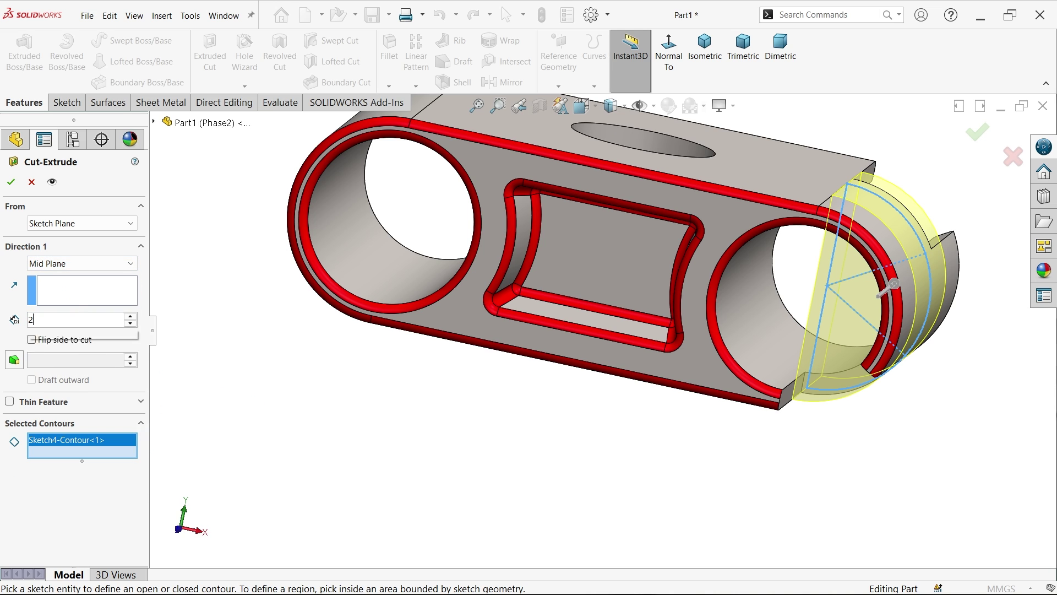
type("0")
key("Return")
middle_click_drag(265, 354, 351, 427)
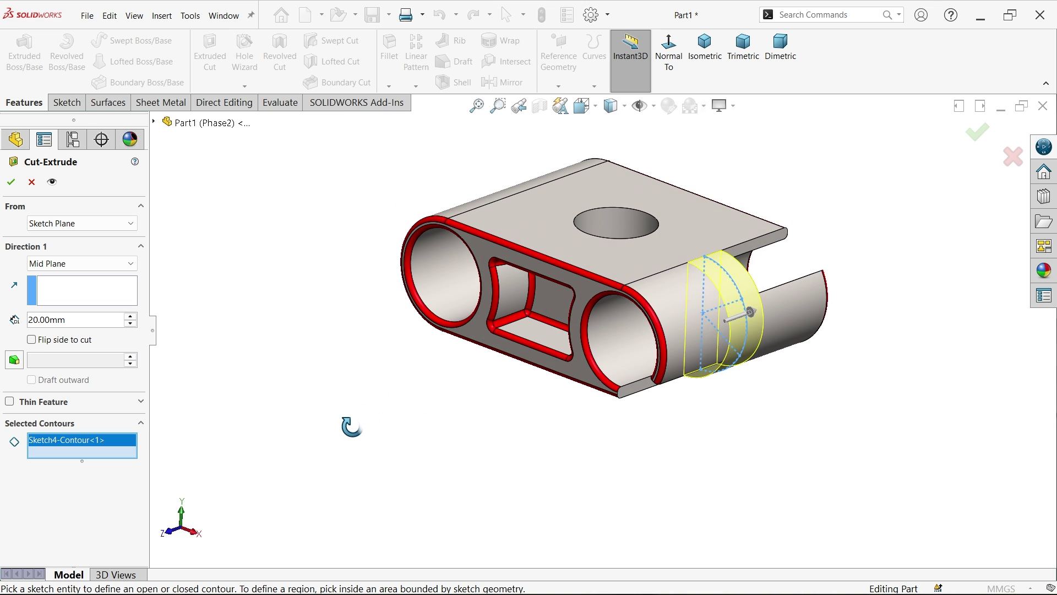
scroll(751, 345, "down", 5)
middle_click_drag(751, 345, 693, 356)
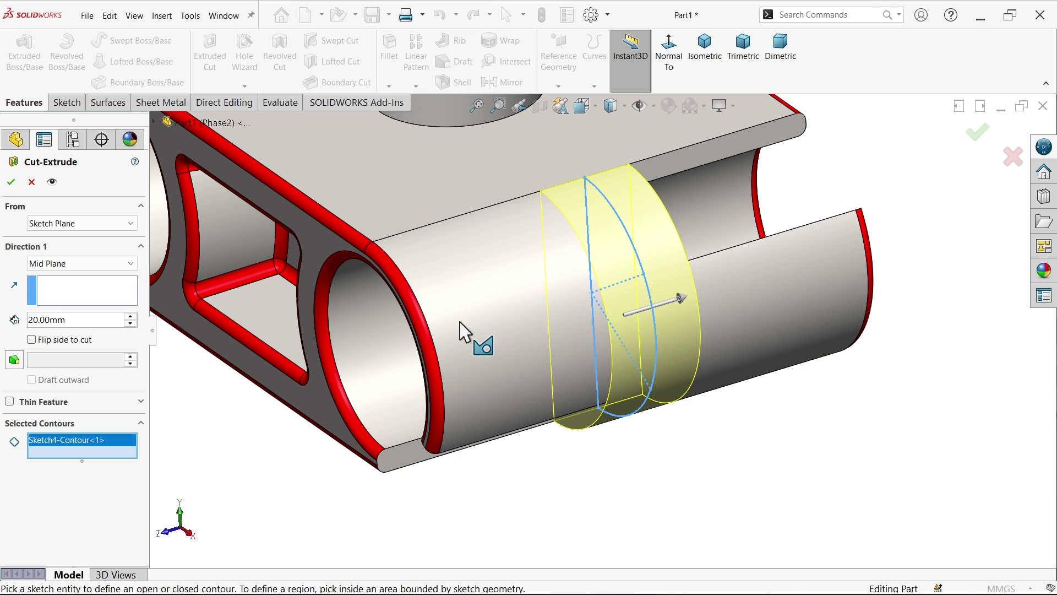
left_click(11, 182)
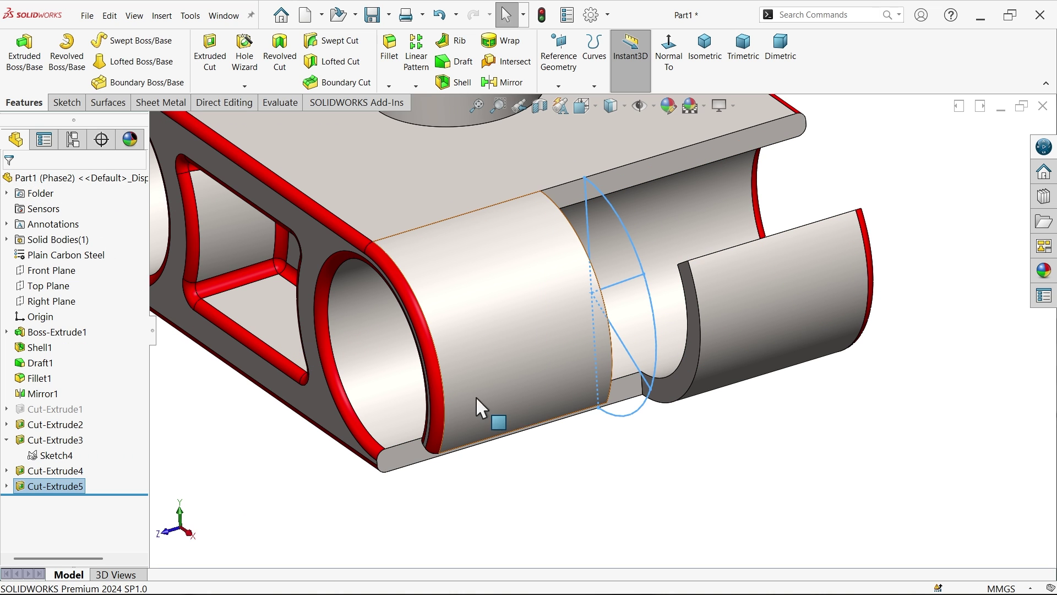
Fillet the two inner step corners of the hook slot with a 20 mm radius.
left_click(730, 466)
mouse_move(729, 466)
middle_mouse_down()
mouse_move(687, 454)
mouse_move(668, 435)
mouse_move(637, 306)
mouse_move(580, 314)
mouse_move(618, 303)
mouse_move(675, 373)
mouse_move(633, 345)
middle_mouse_up()
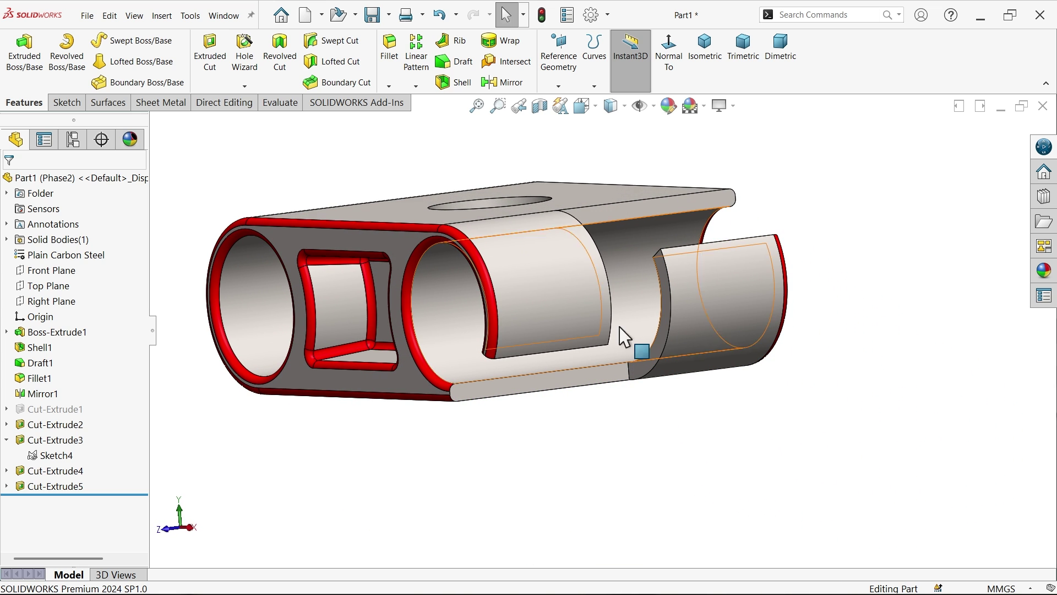
left_click(390, 64)
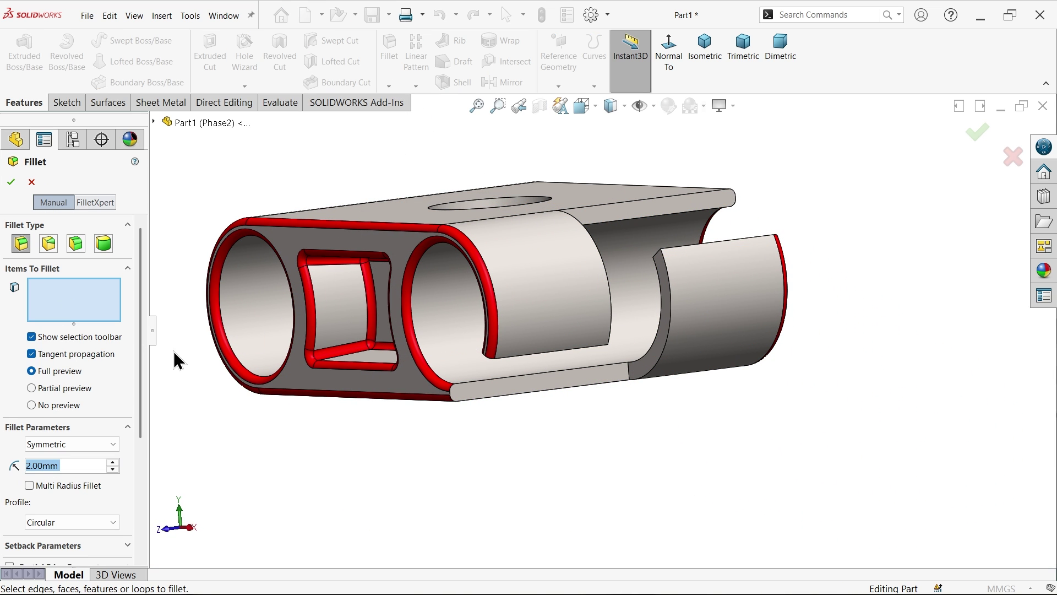
type("20")
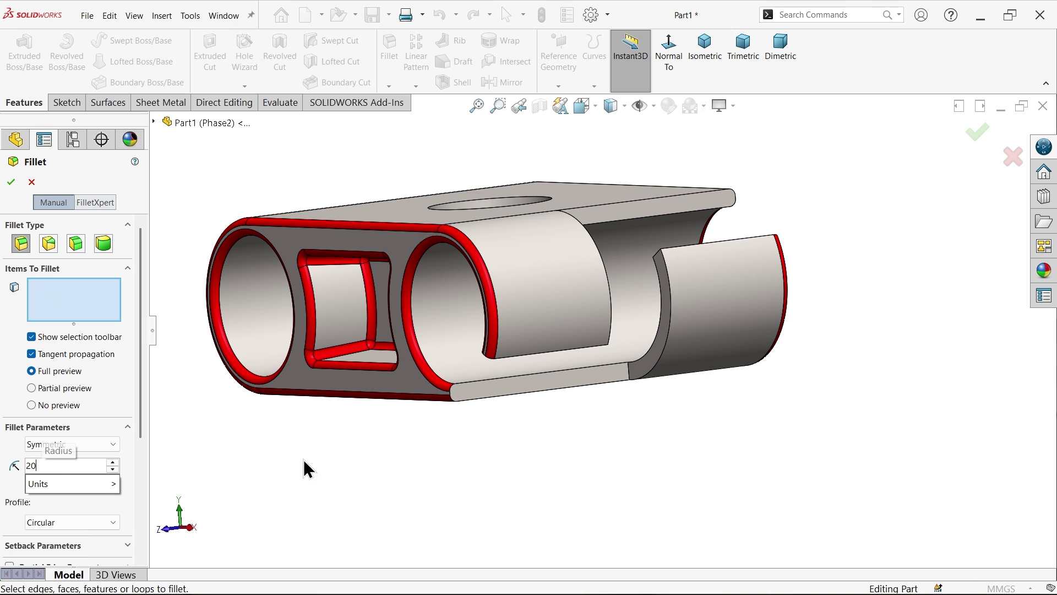
left_click(631, 371)
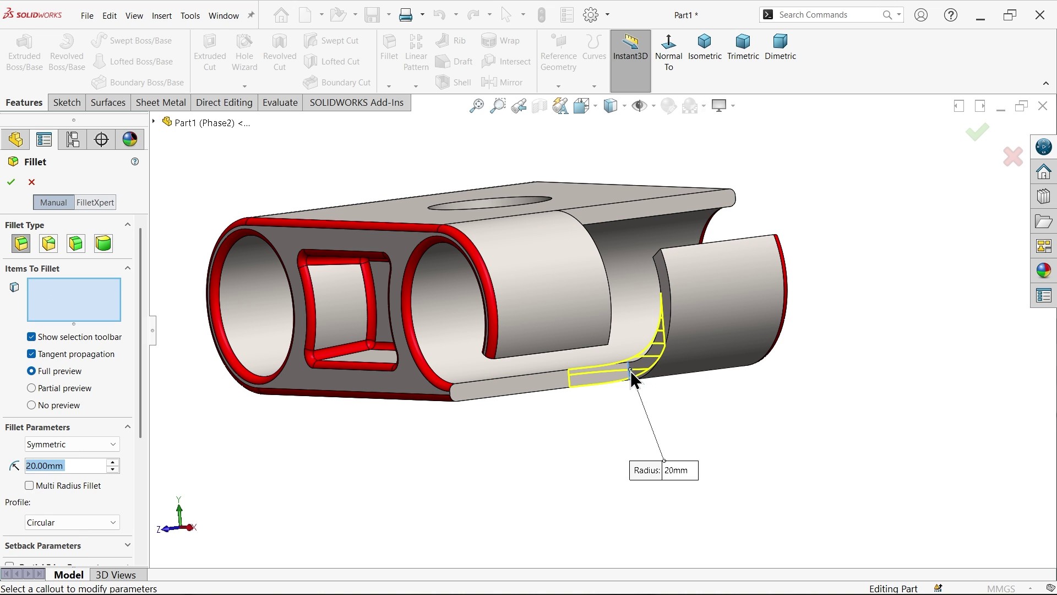
middle_click_drag(609, 401, 538, 401)
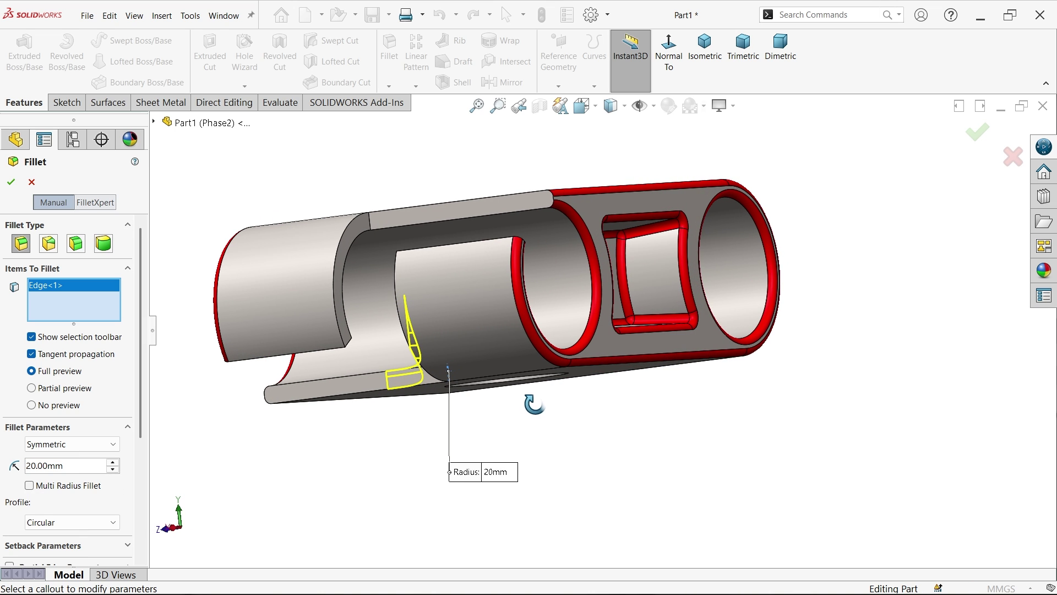
left_click(368, 220)
left_click(11, 183)
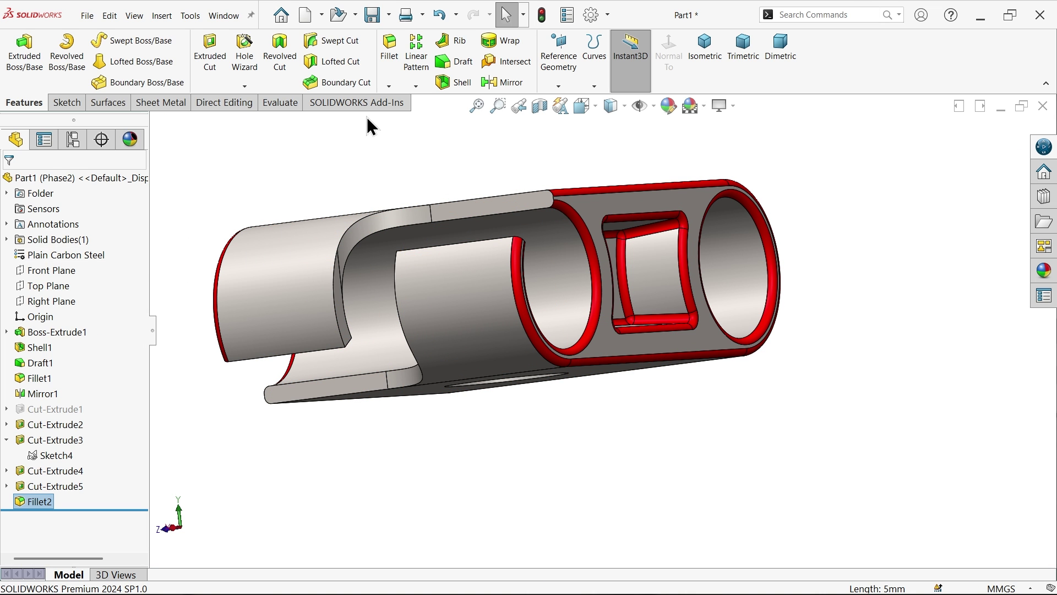
Start a 2 mm fillet and select the top and lower hook-slot faces.
left_click(388, 50)
type("2")
key("Return")
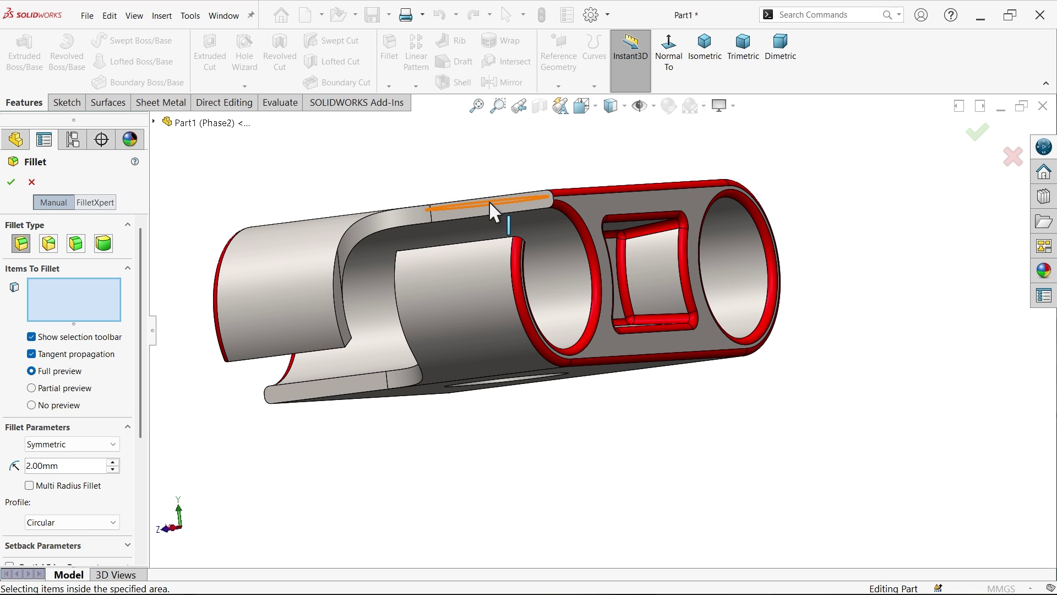
scroll(492, 208, "down", 5)
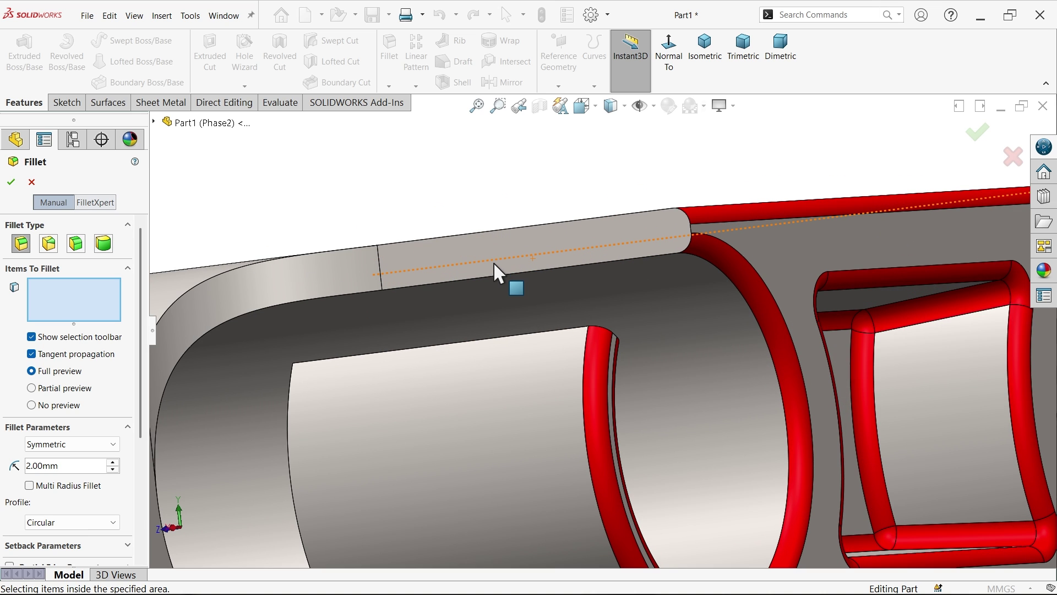
left_click(494, 264)
key("f")
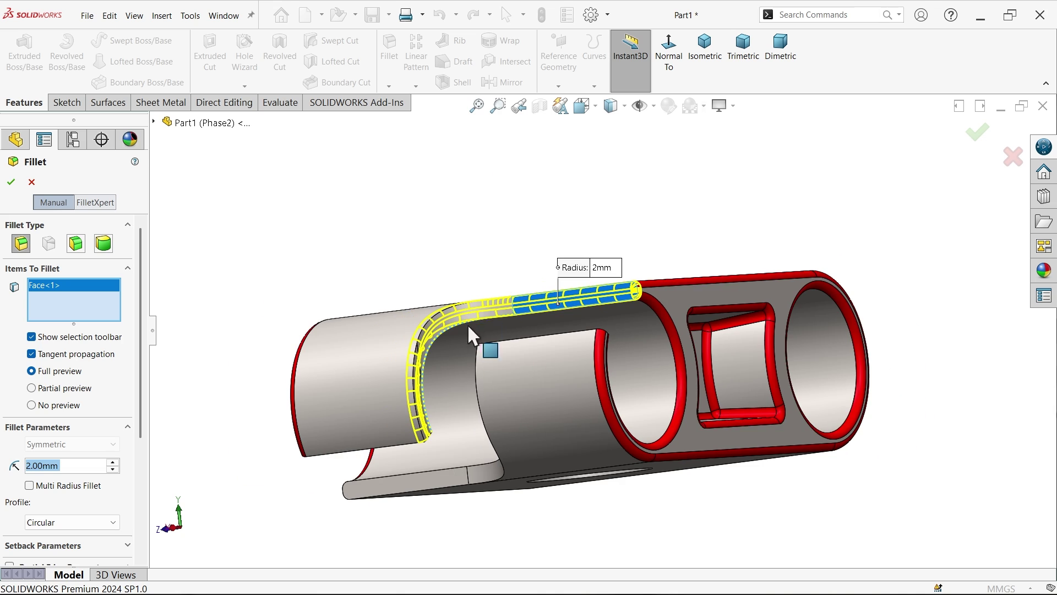
left_click(450, 484)
Add the slot's end face and apply the 2 mm face fillets as Fillet3.
middle_click_drag(526, 410, 642, 533)
scroll(751, 482, "up", 3)
scroll(713, 431, "down", 8)
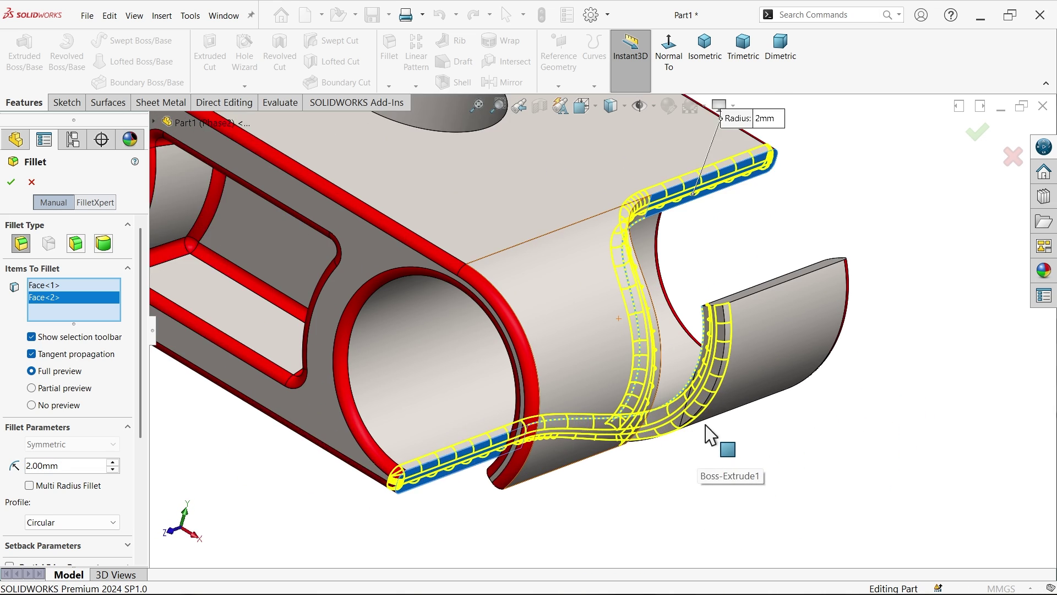
middle_click_drag(741, 396, 786, 345)
left_click(801, 351)
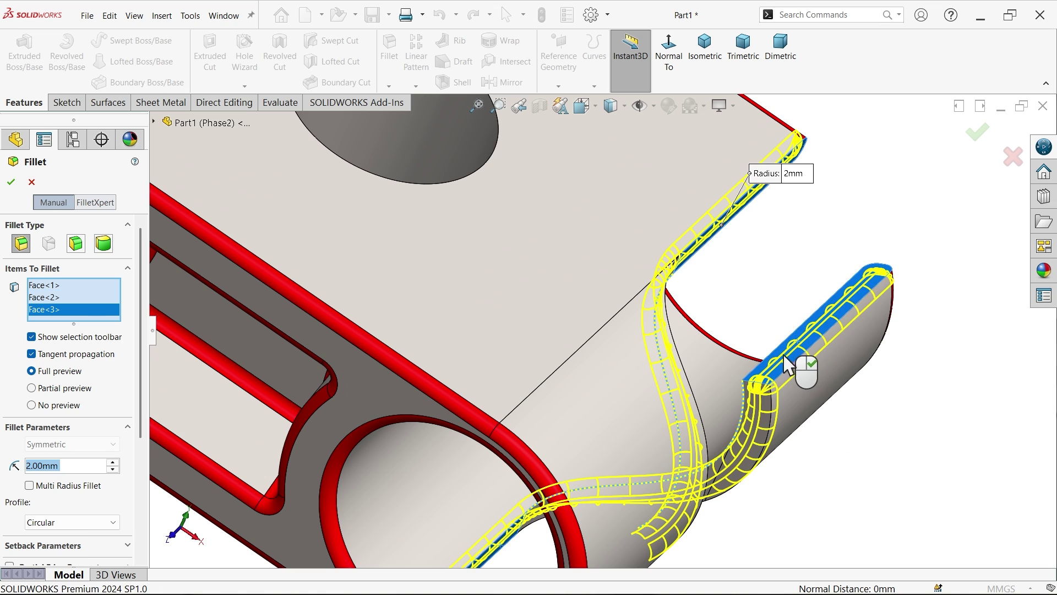
scroll(807, 365, "up", 5)
middle_click_drag(701, 389, 551, 165)
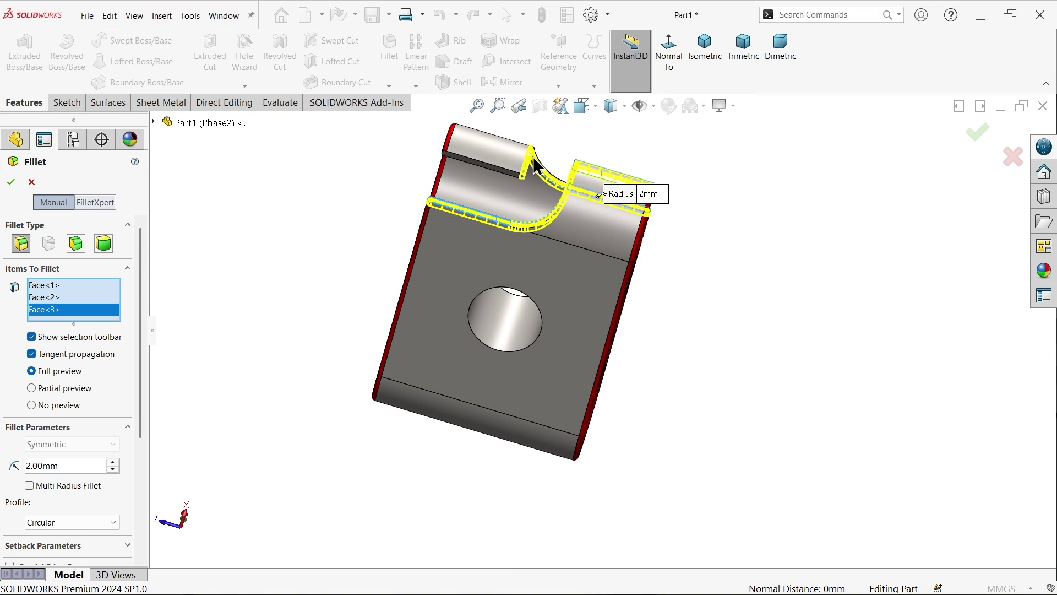
scroll(494, 230, "down", 8)
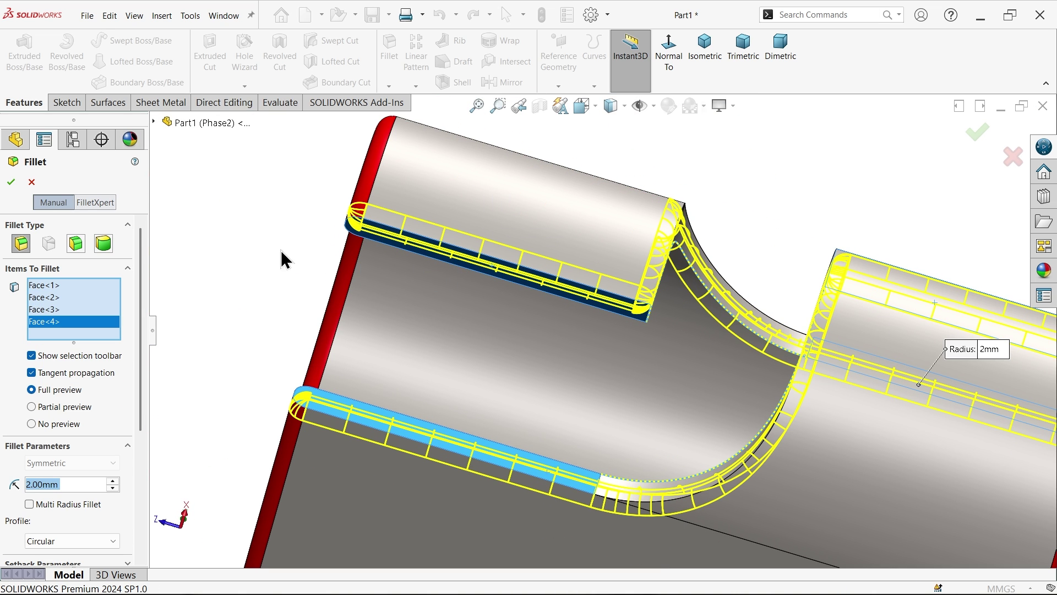
left_click(10, 182)
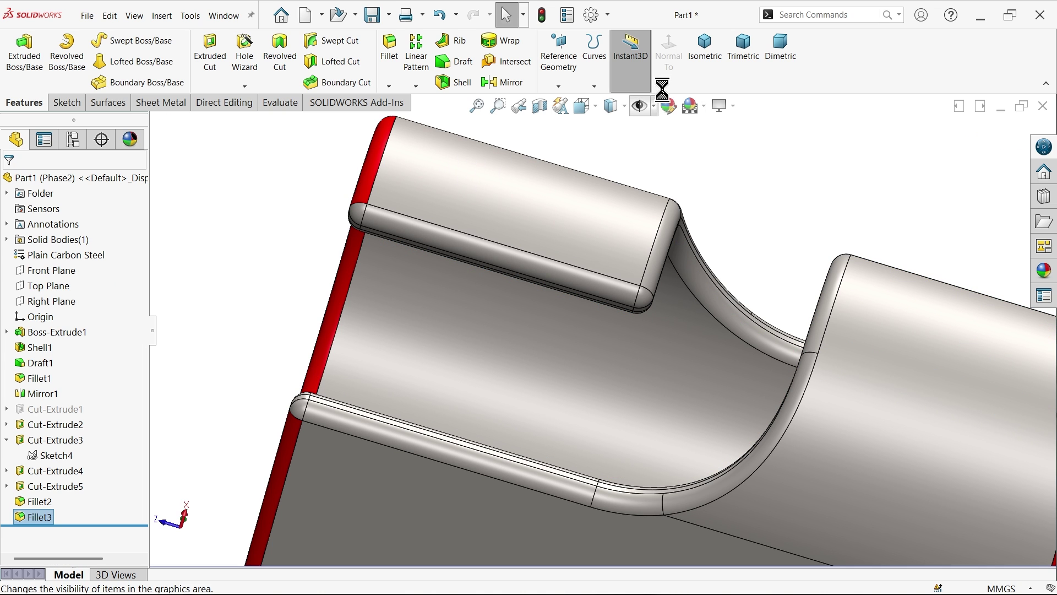
left_click(699, 61)
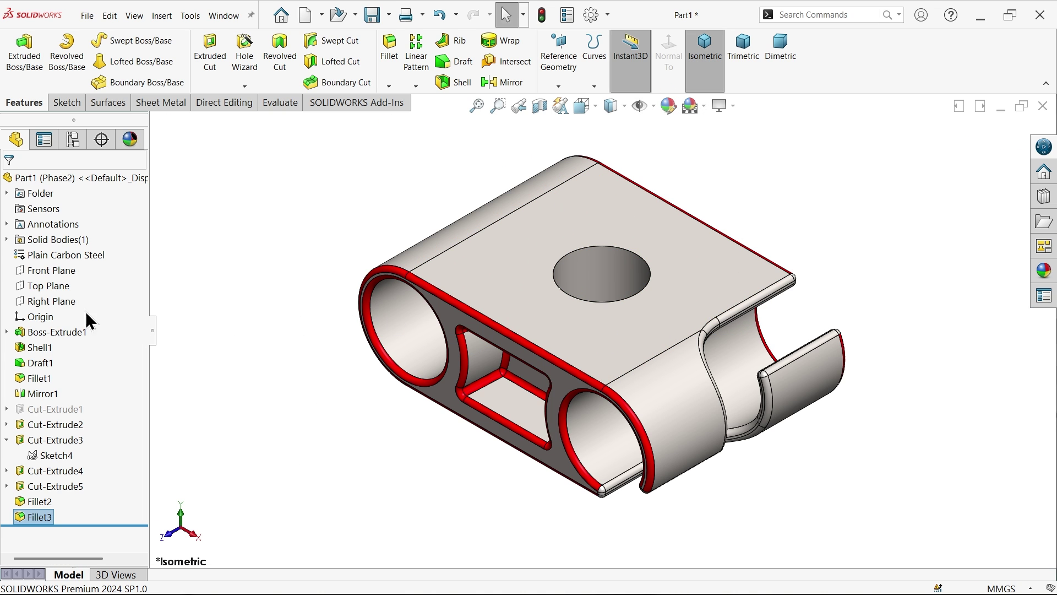
Mirror Cut-Extrude3, Cut-Extrude4, Cut-Extrude5, Fillet2 and Fillet3 across the Right Plane.
left_click(55, 300)
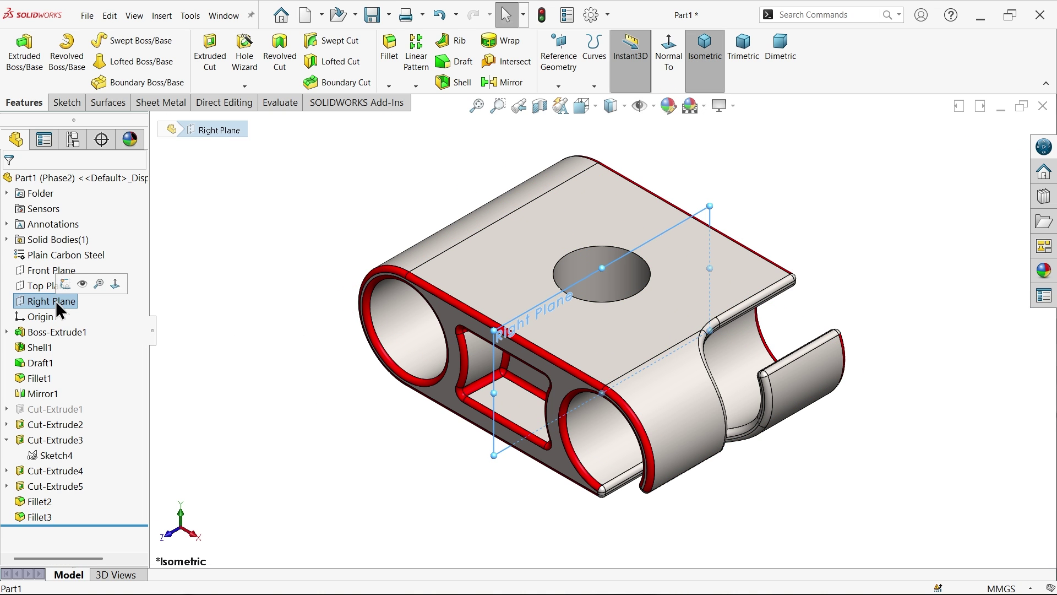
left_click(505, 79)
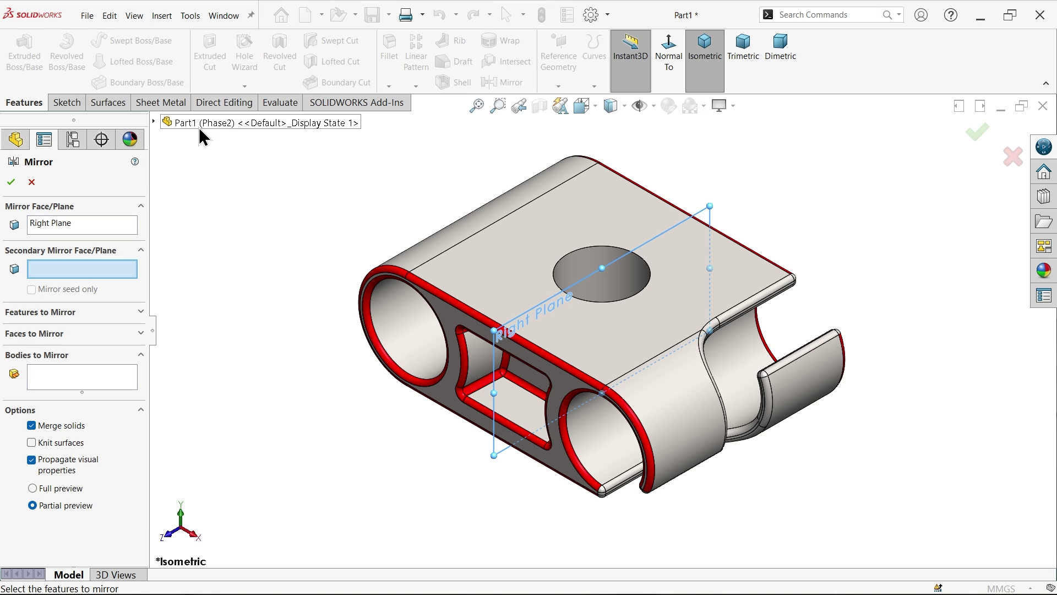
left_click(155, 122)
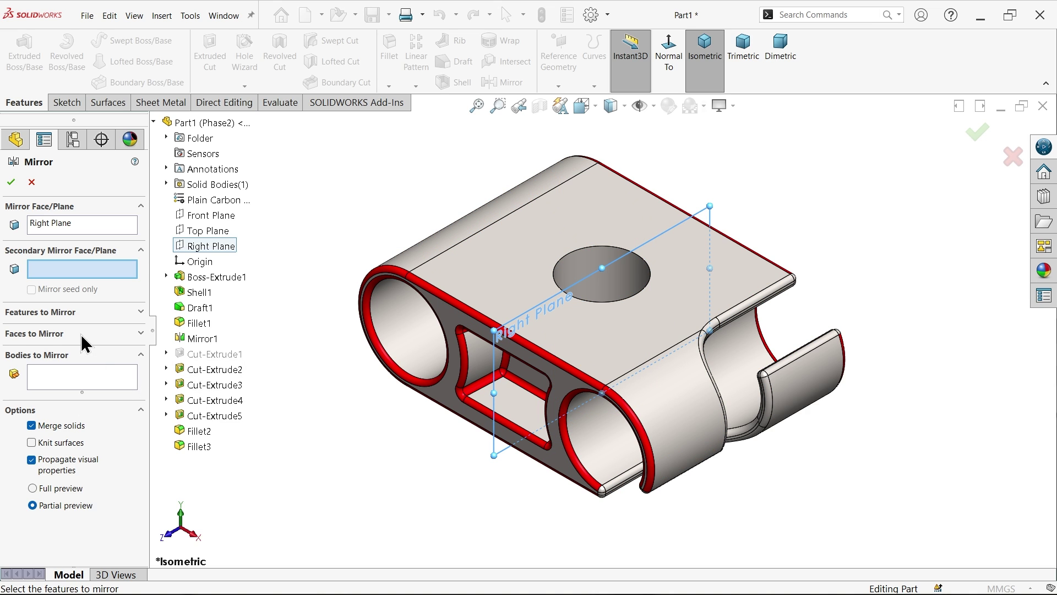
left_click(64, 313)
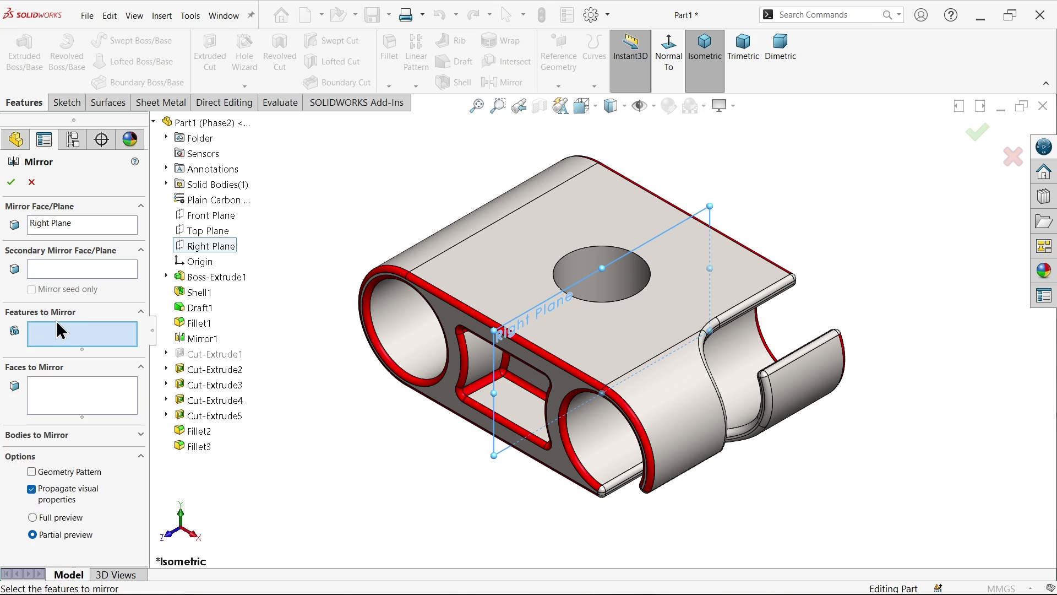
left_click(218, 384)
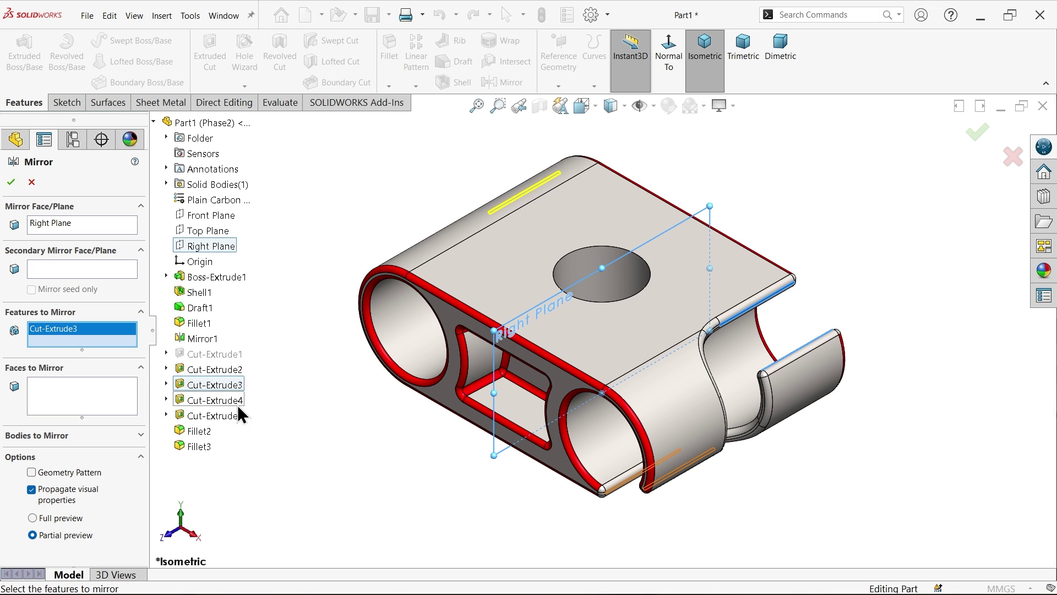
left_click(229, 402)
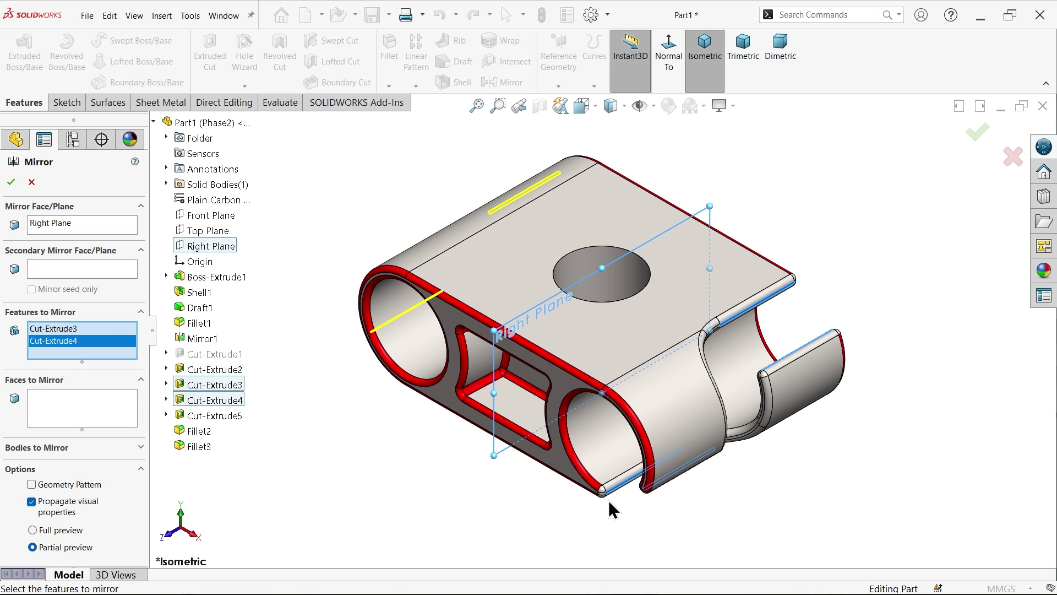
left_click(214, 419)
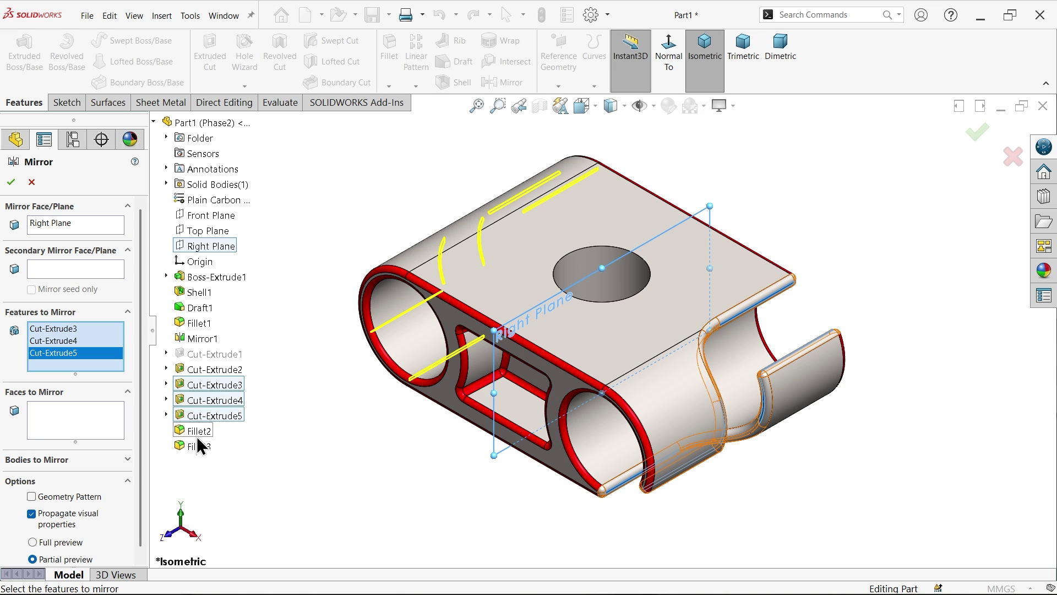
left_click(196, 430)
left_click(198, 445)
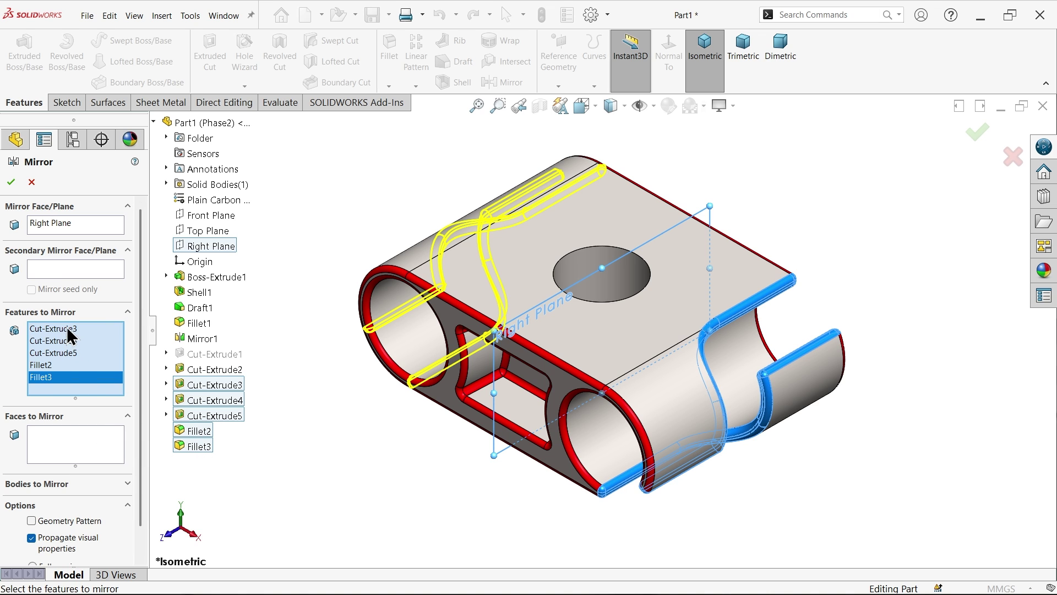
left_click(11, 182)
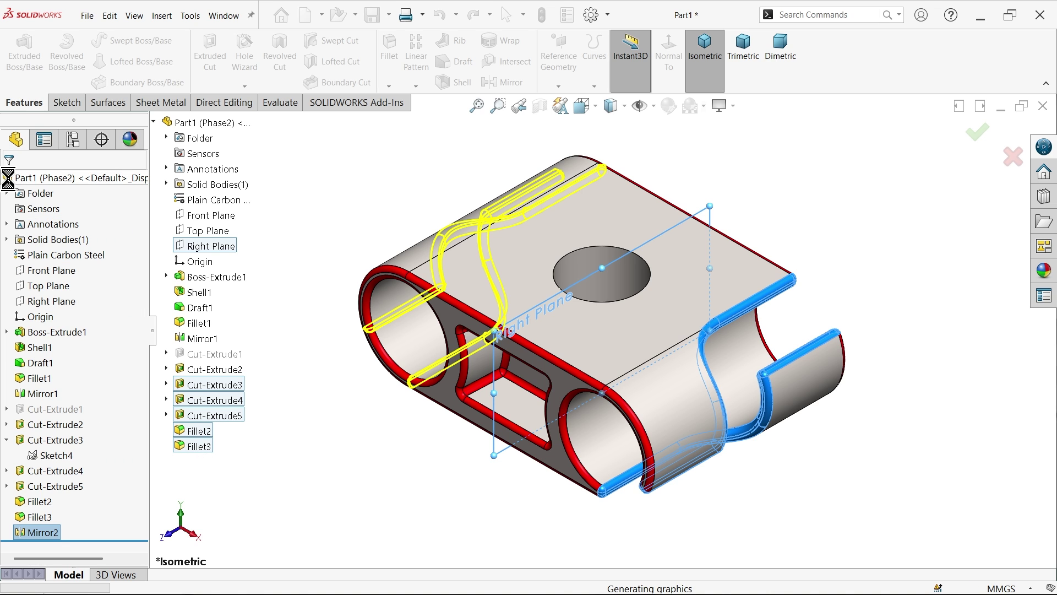
middle_click_drag(255, 354, 325, 397)
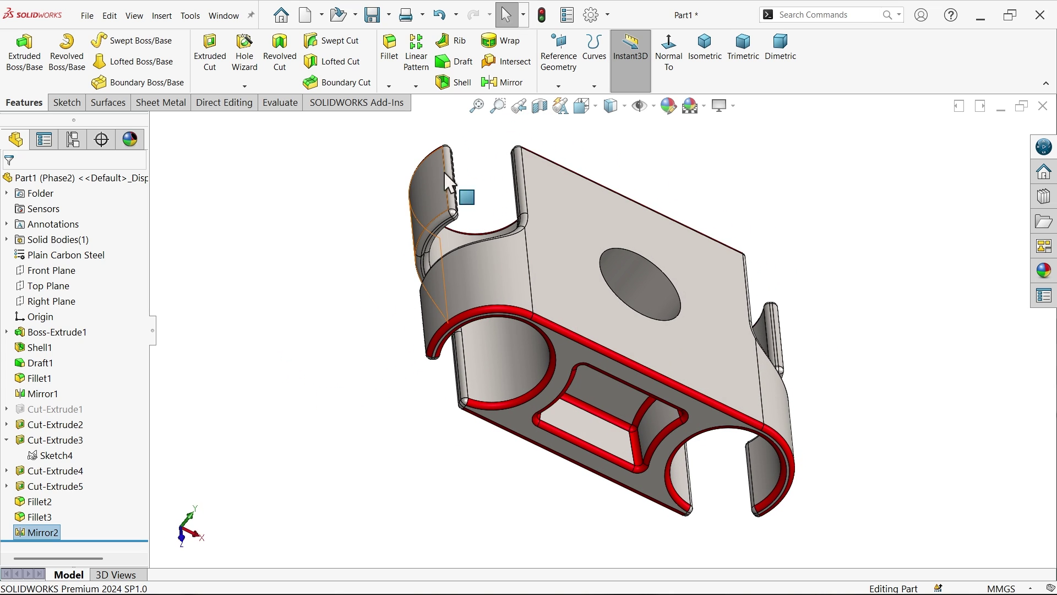
Apply the red palette colour to Mirror2's faces using the face selection filter.
left_click(668, 107)
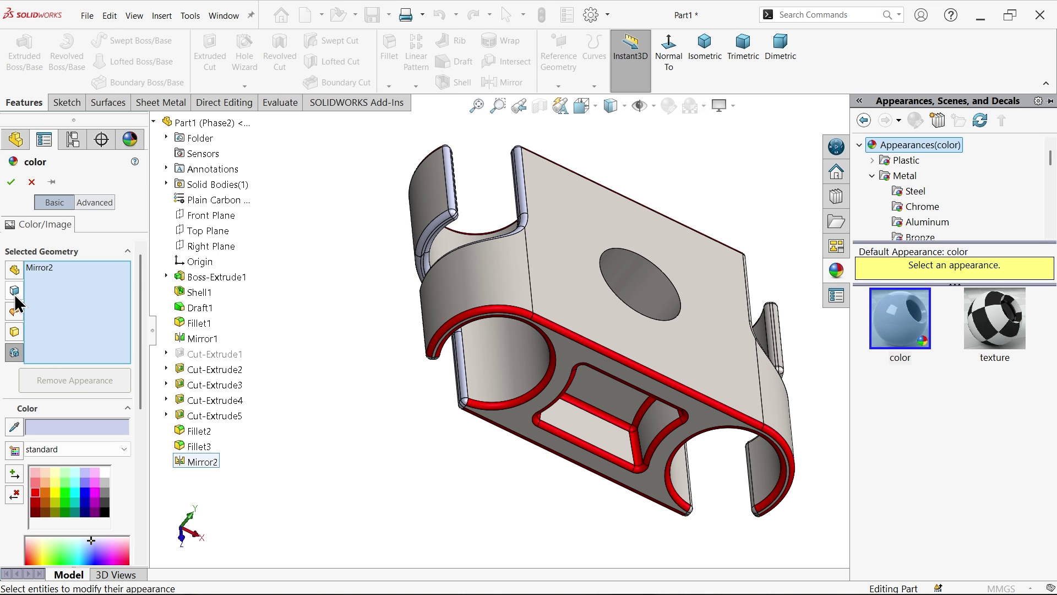
left_click(15, 294)
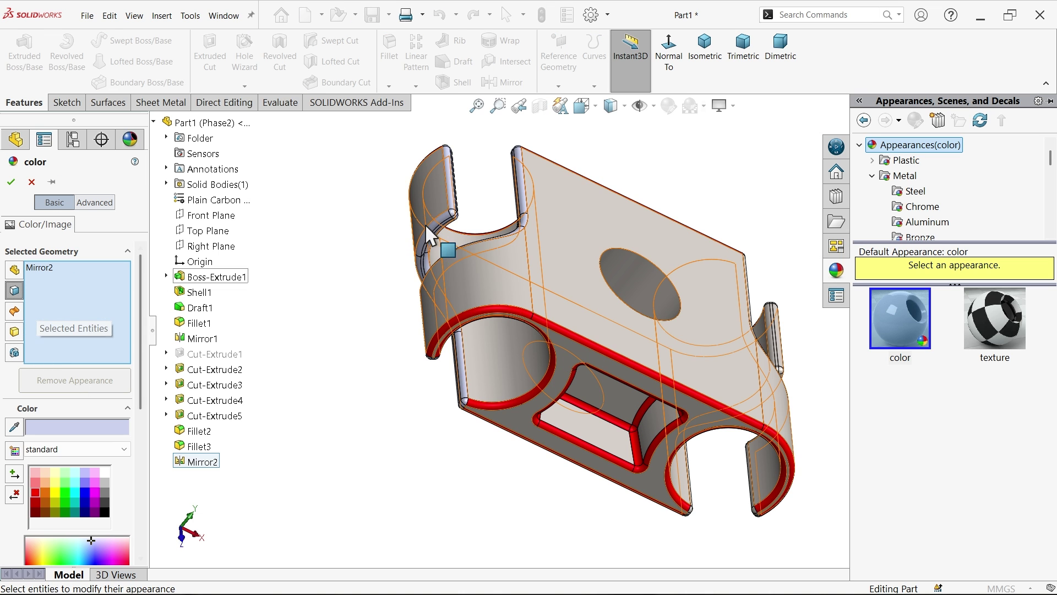
left_click(35, 492)
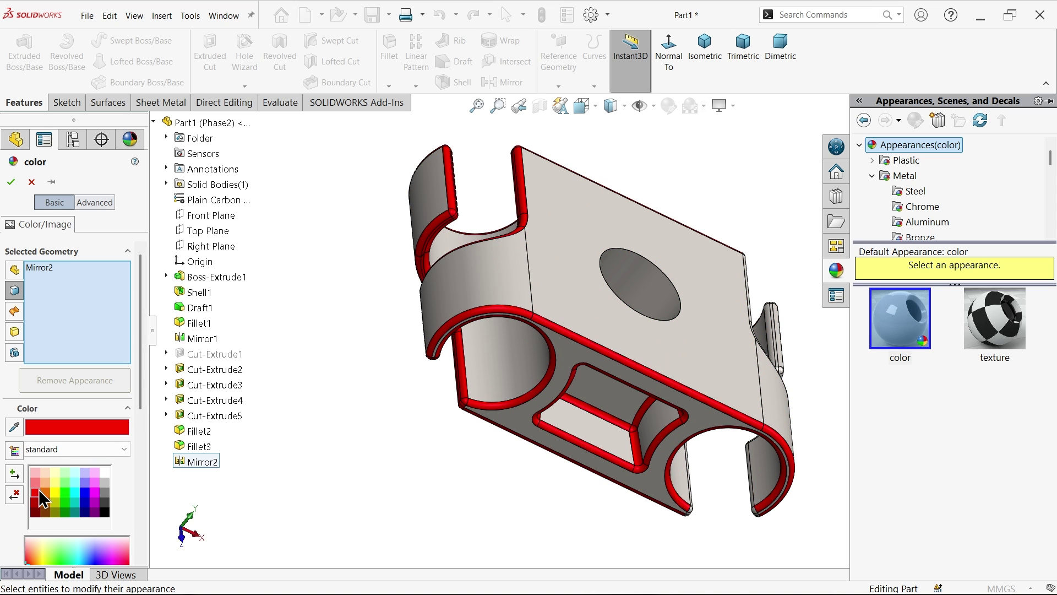
middle_click_drag(353, 467, 382, 239)
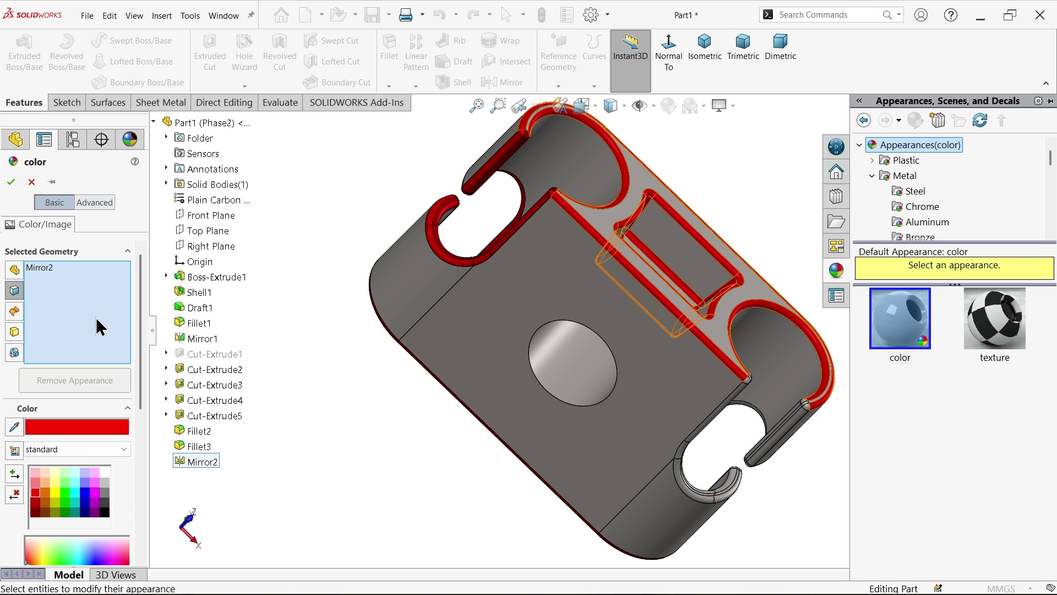
left_click(11, 181)
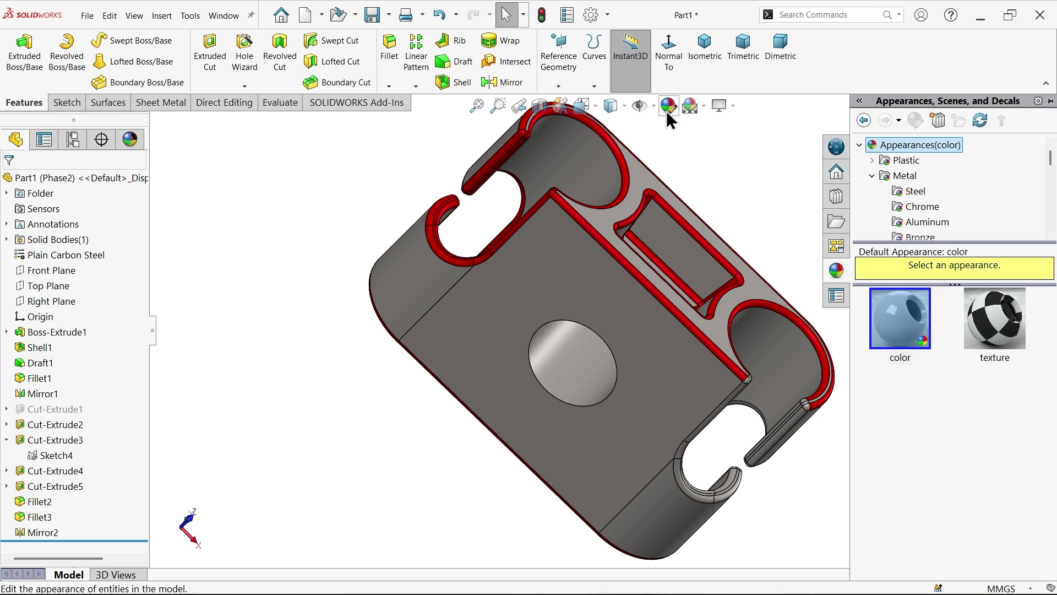
scroll(559, 196, "down", 5)
Apply the yellow palette swatch to the entire part, leaving the red fillet faces unchanged.
middle_click_drag(484, 236, 477, 230)
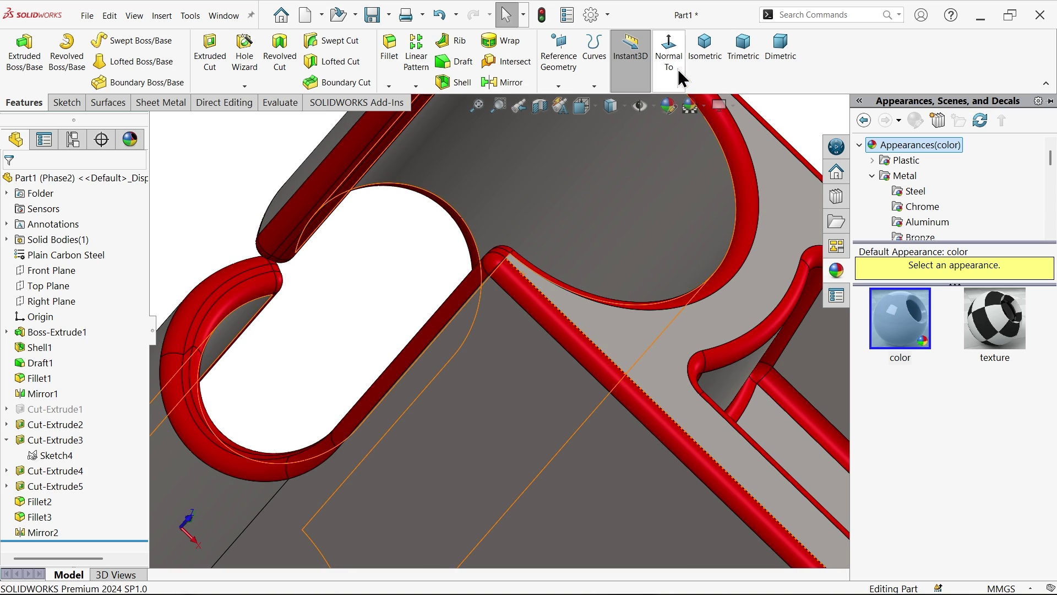
left_click(668, 106)
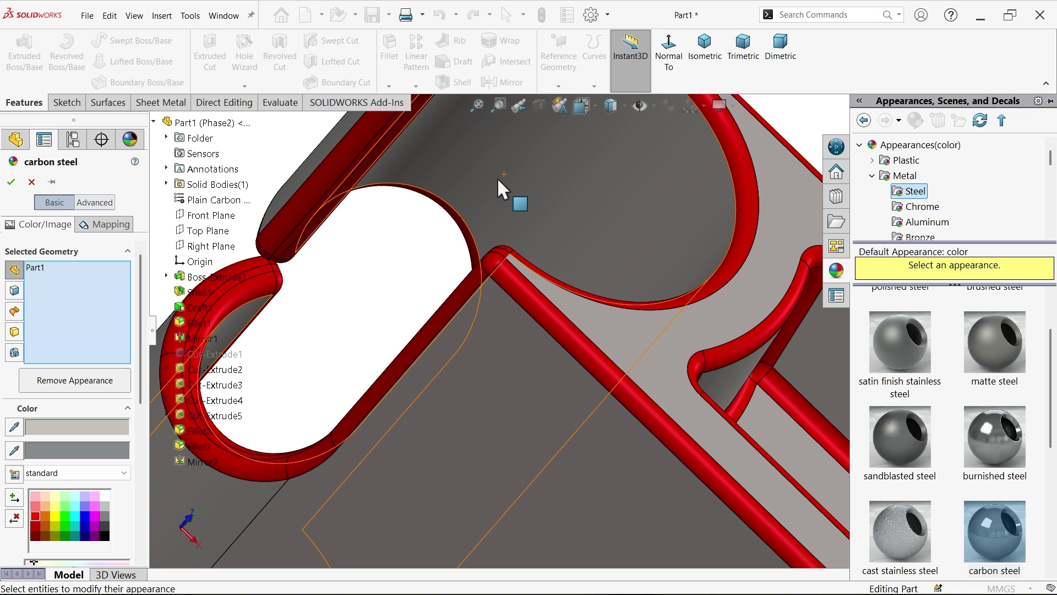
left_click(32, 182)
key("f")
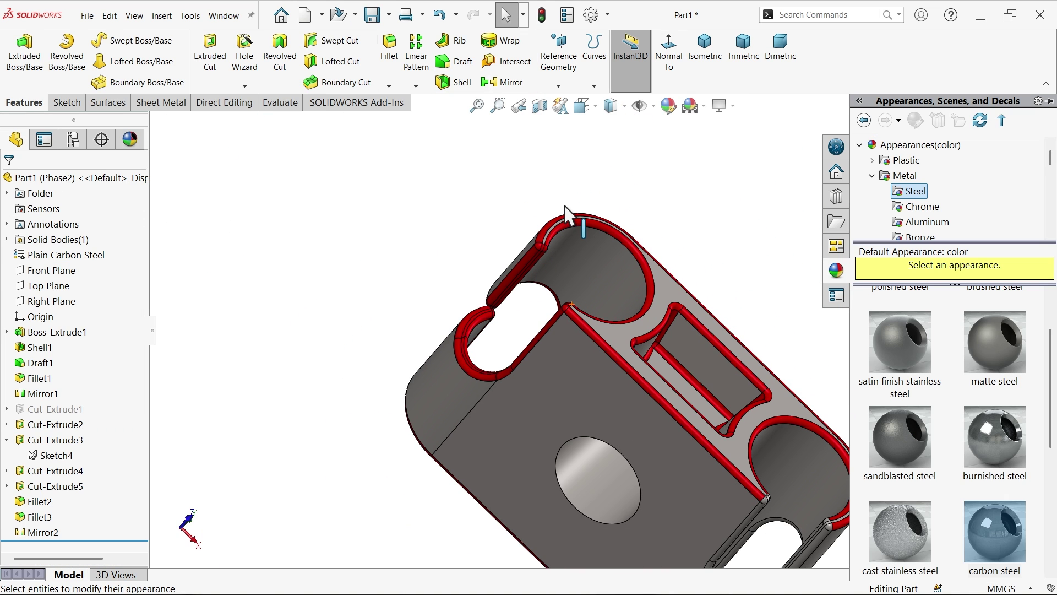
left_click(694, 60)
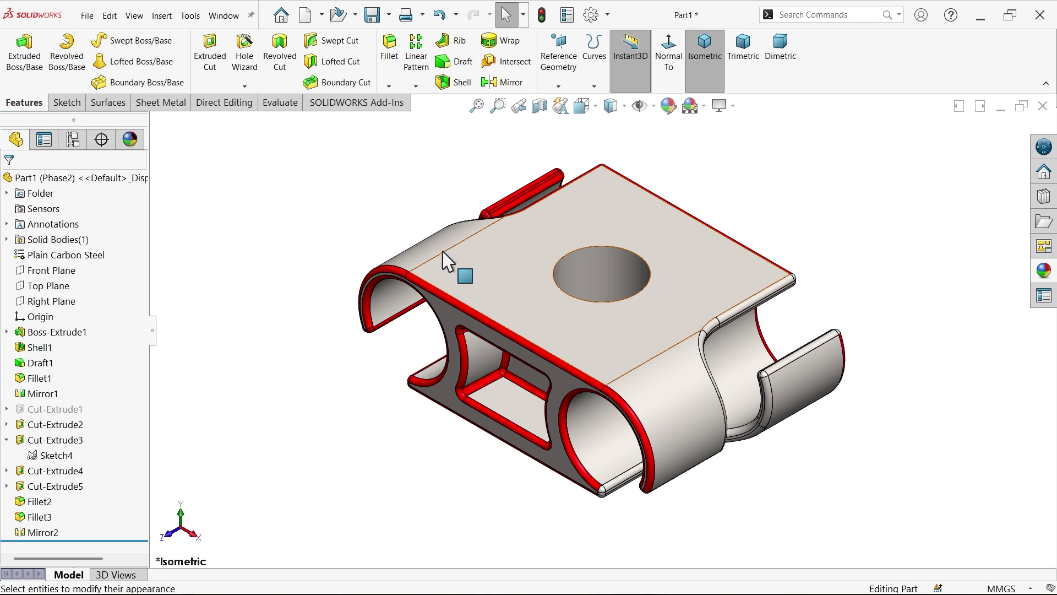
left_click(668, 106)
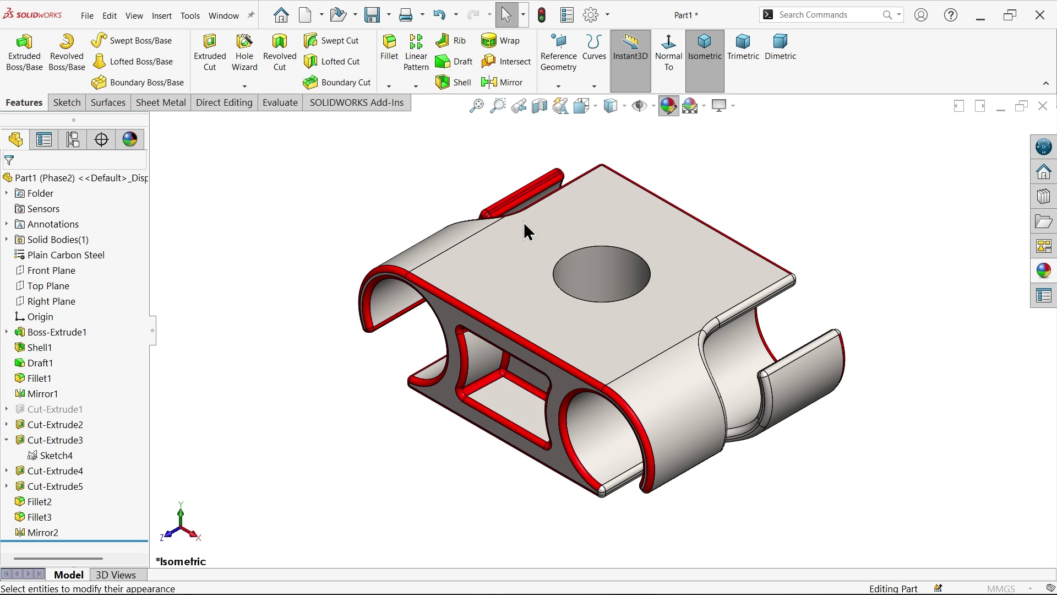
left_click(56, 518)
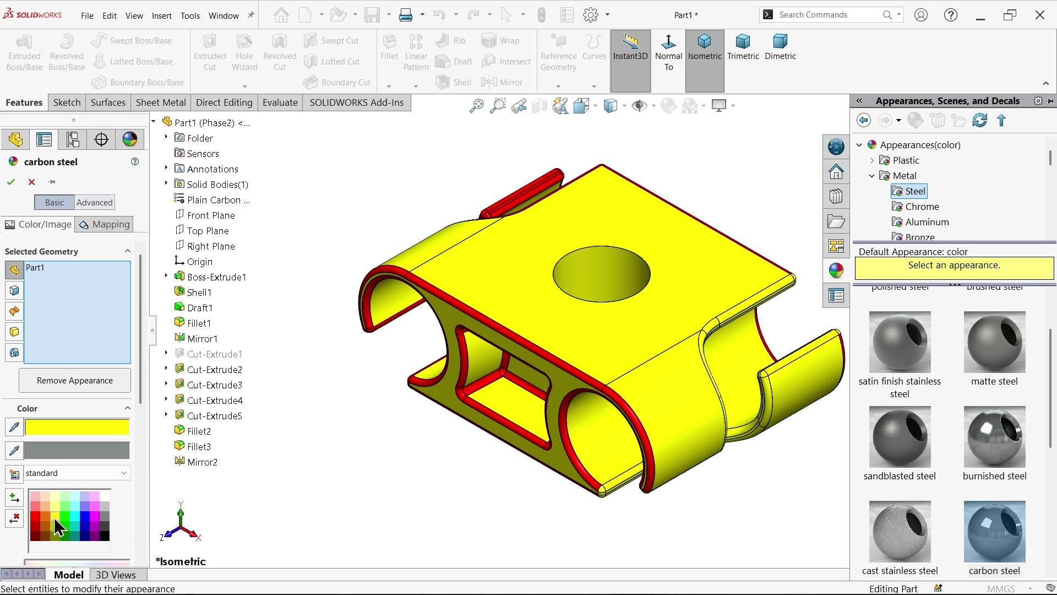
left_click(10, 182)
mouse_move(347, 421)
middle_mouse_down()
mouse_move(363, 250)
mouse_move(354, 224)
mouse_move(370, 255)
mouse_move(354, 361)
mouse_move(362, 408)
middle_mouse_up()
scroll(396, 413, "up", 3)
scroll(675, 388, "down", 4)
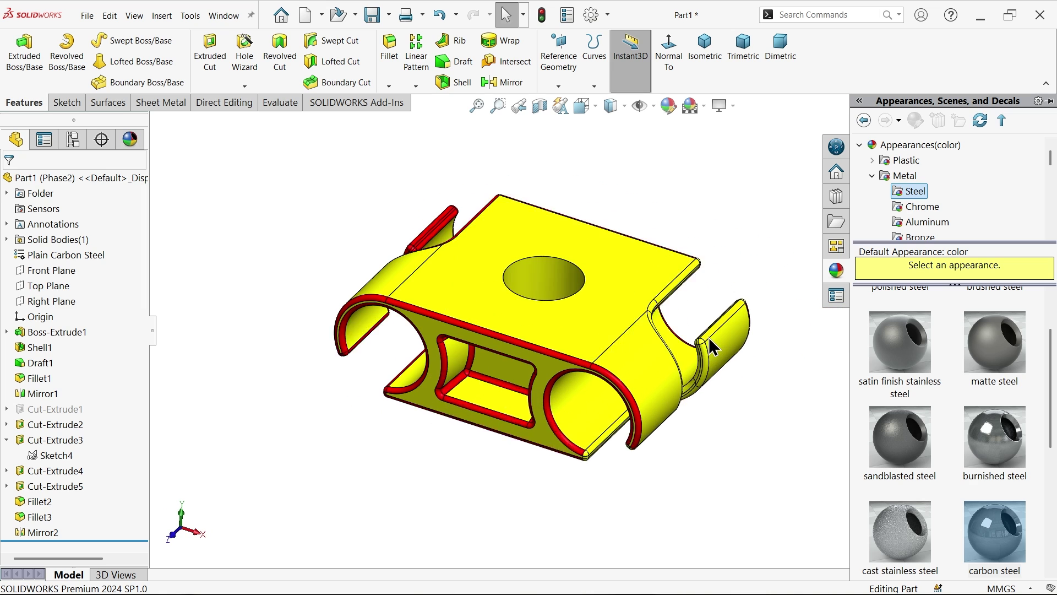
scroll(606, 339, "up", 3)
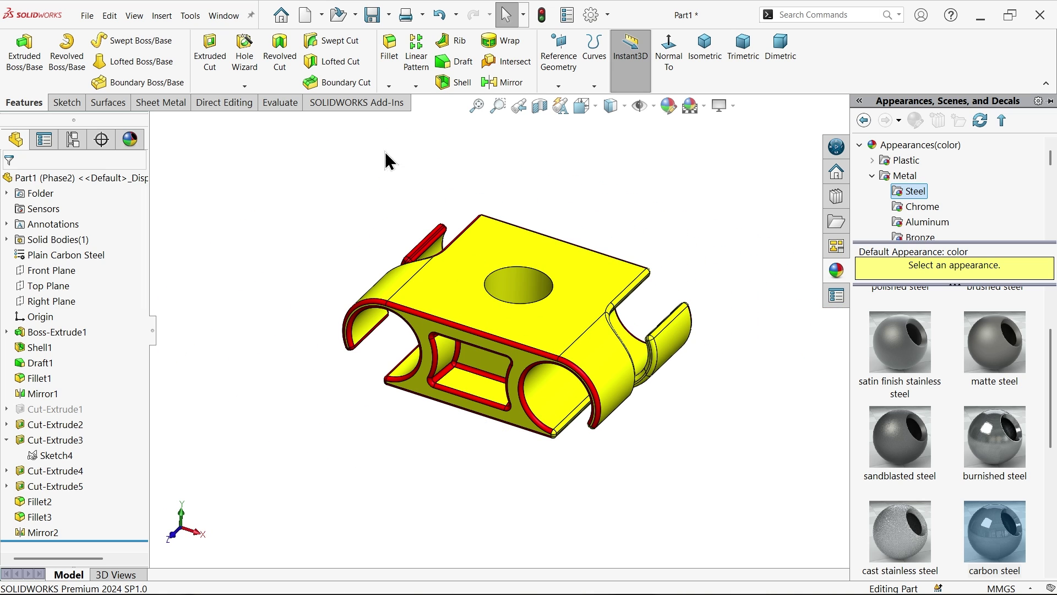
left_click(281, 102)
left_click(178, 68)
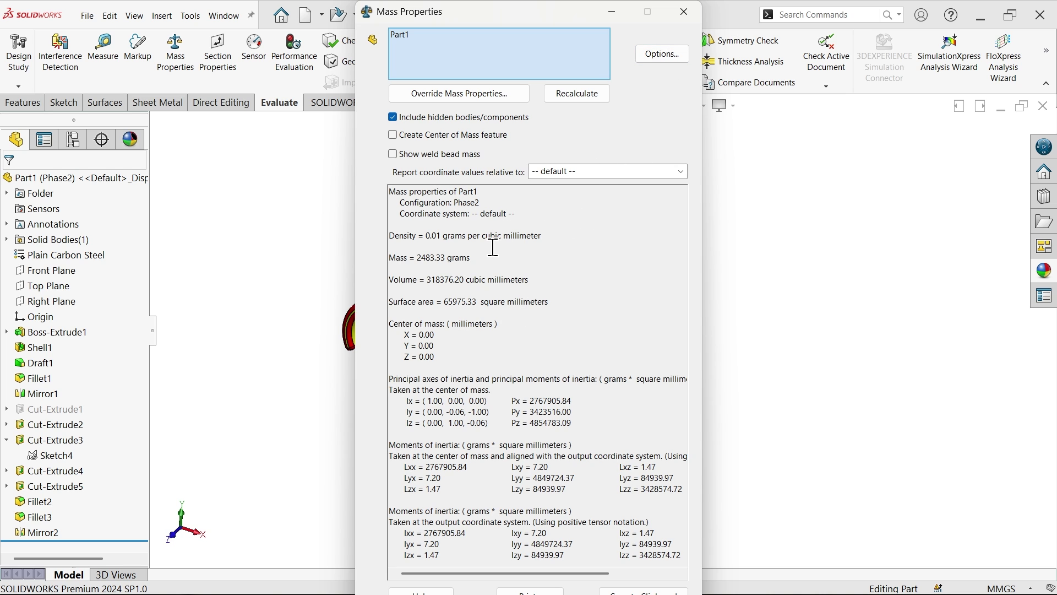
left_click(681, 13)
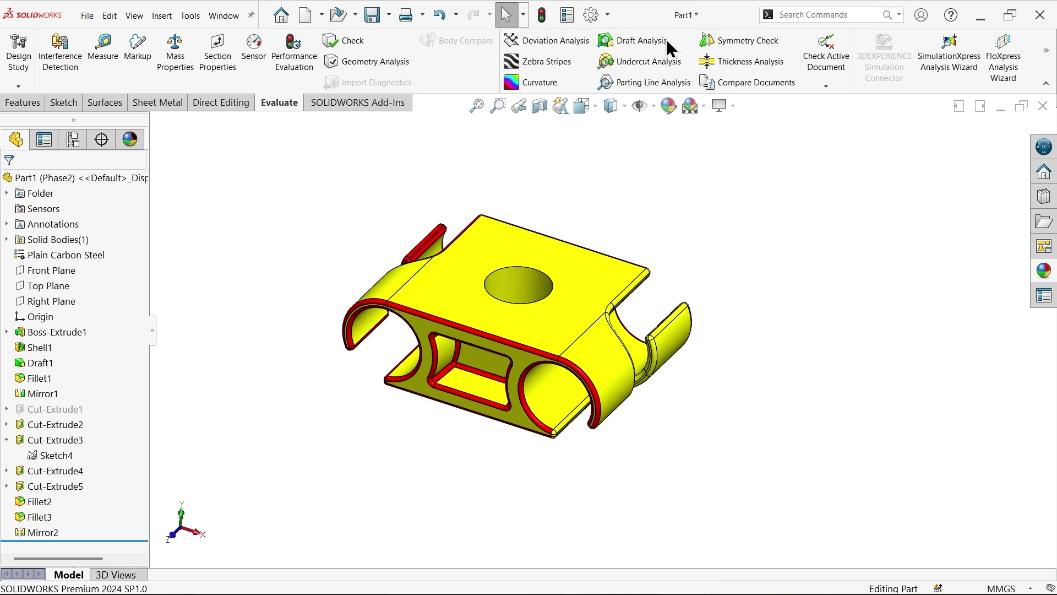
middle_click_drag(643, 316, 689, 110)
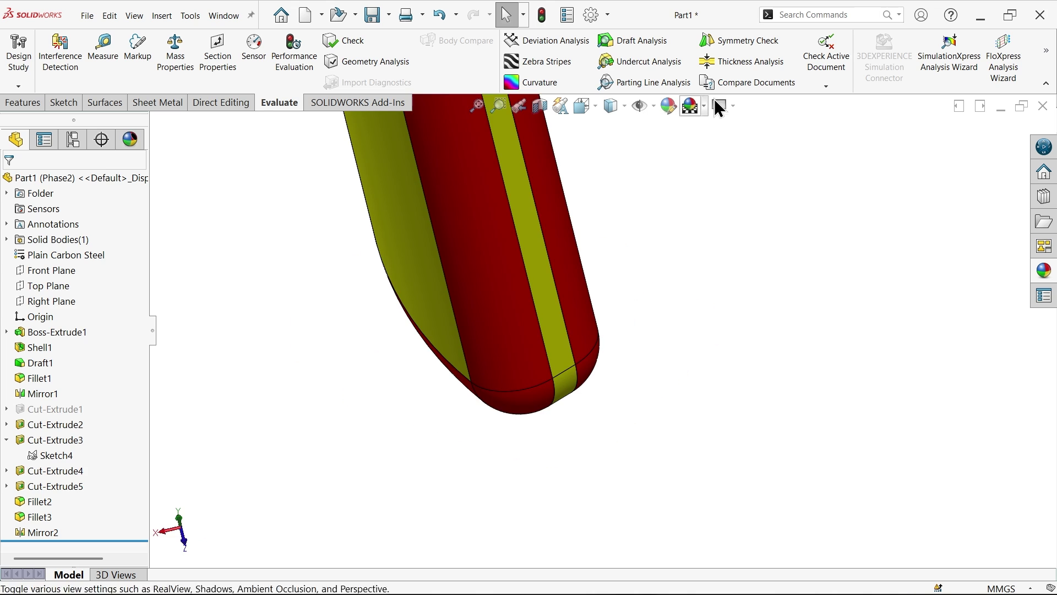
left_click(20, 103)
left_click(699, 57)
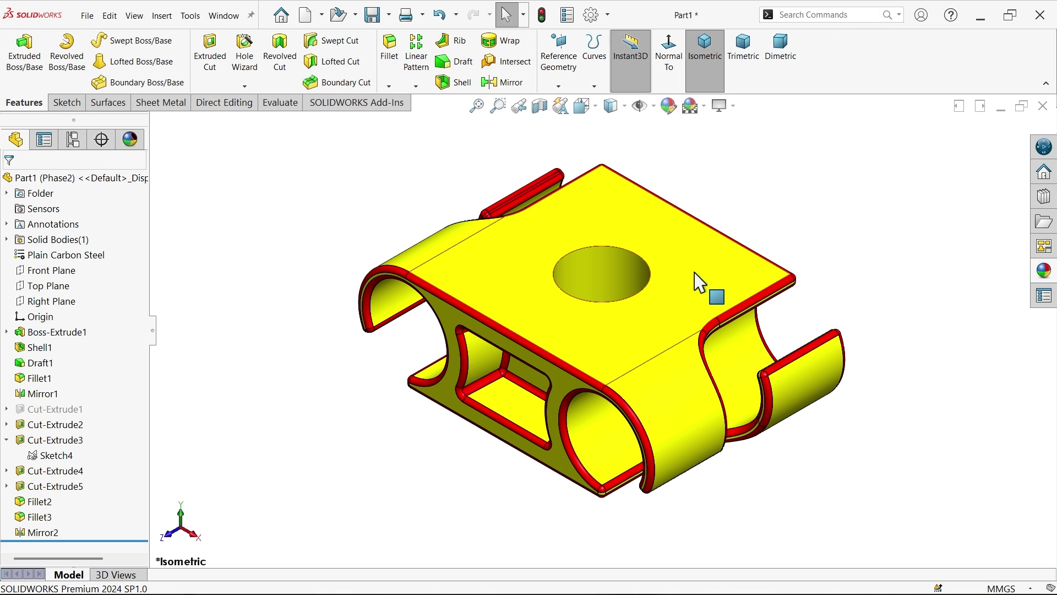